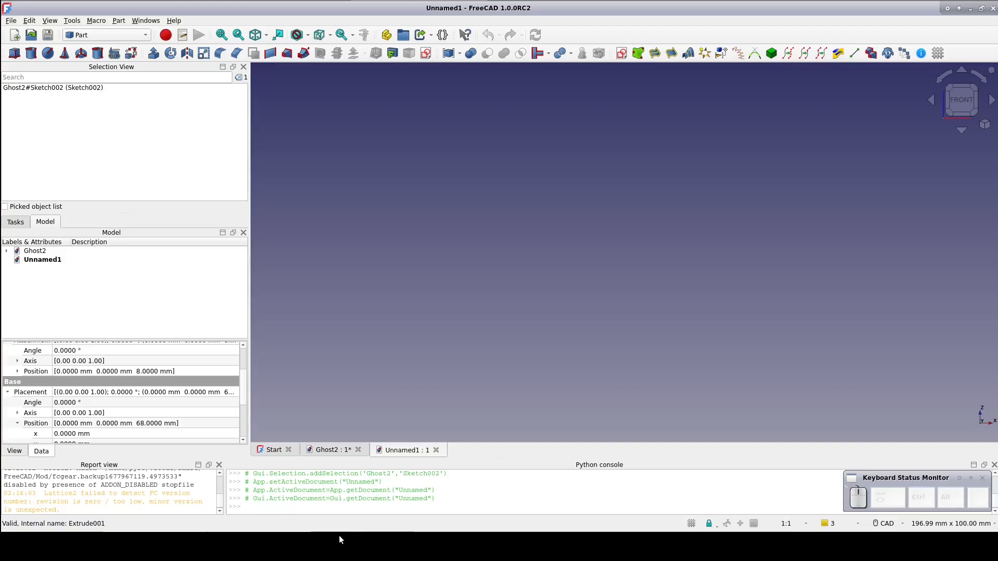
Create a sketch on the XY plane and draw a circle of 25 mm radius centred on the origin.
click(622, 53)
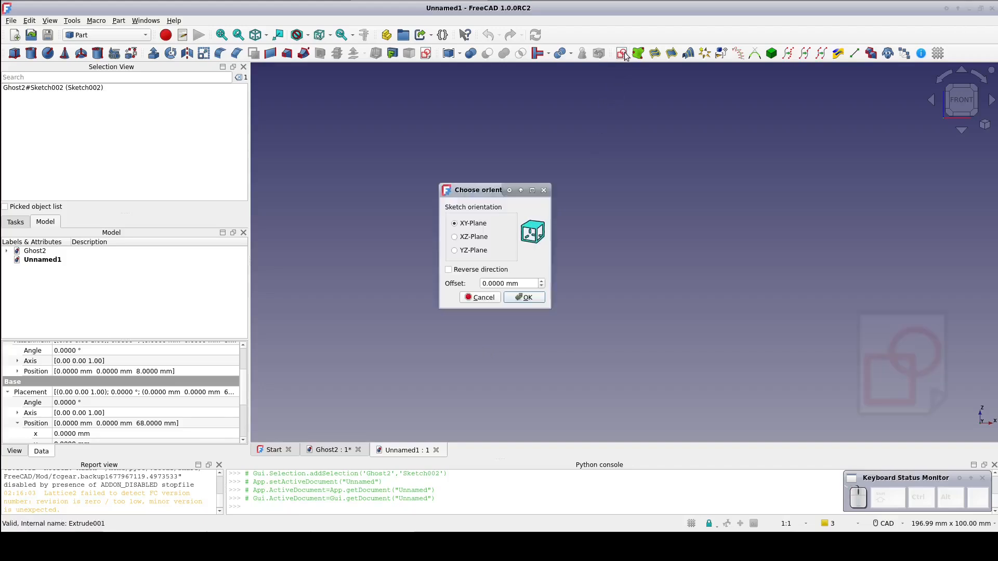
click(514, 297)
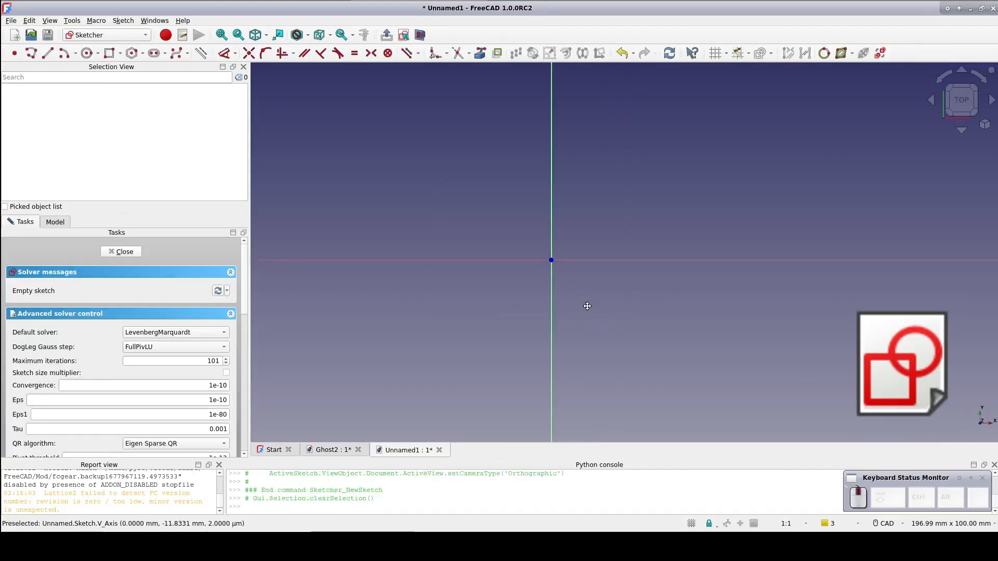
click(87, 53)
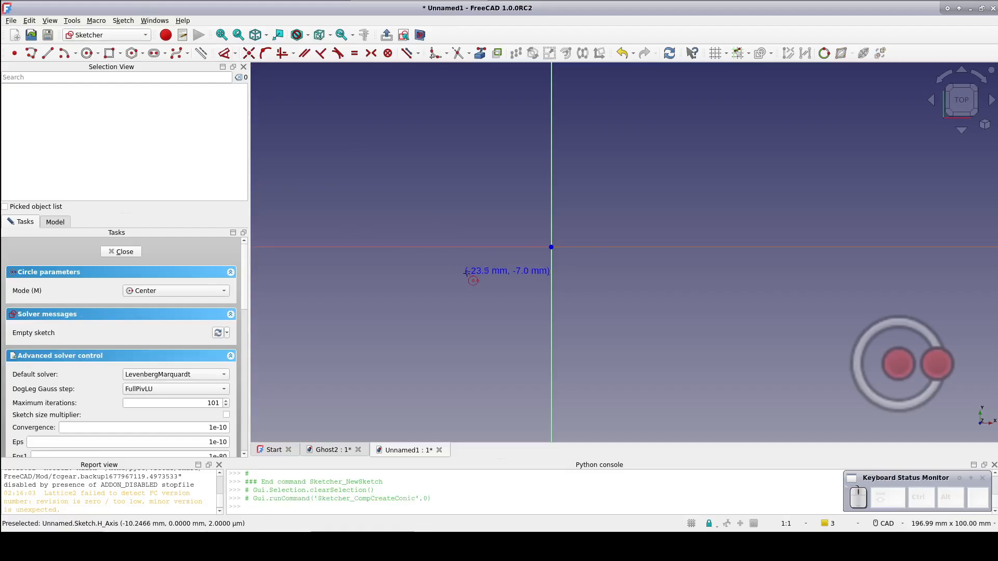
click(551, 247)
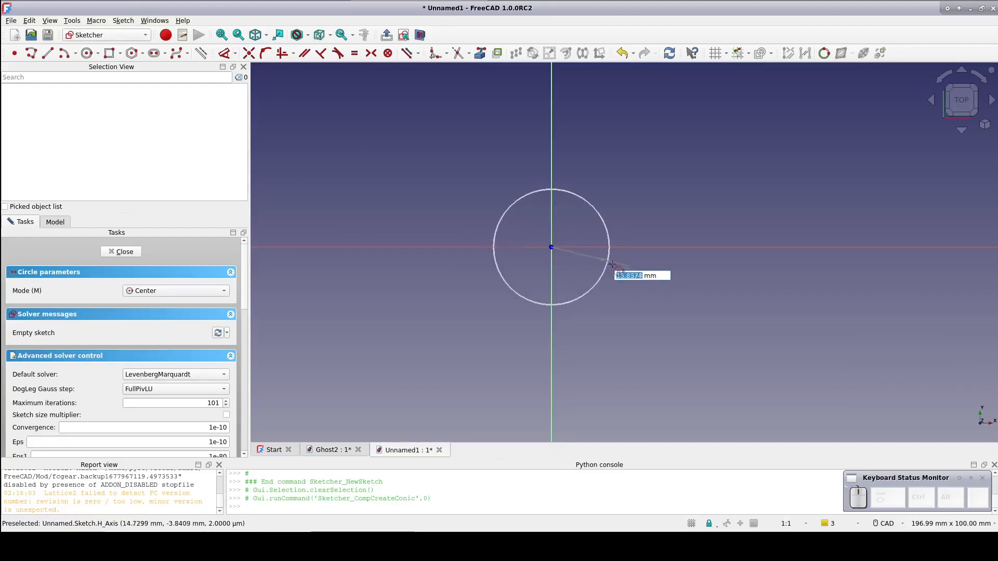
text(25)
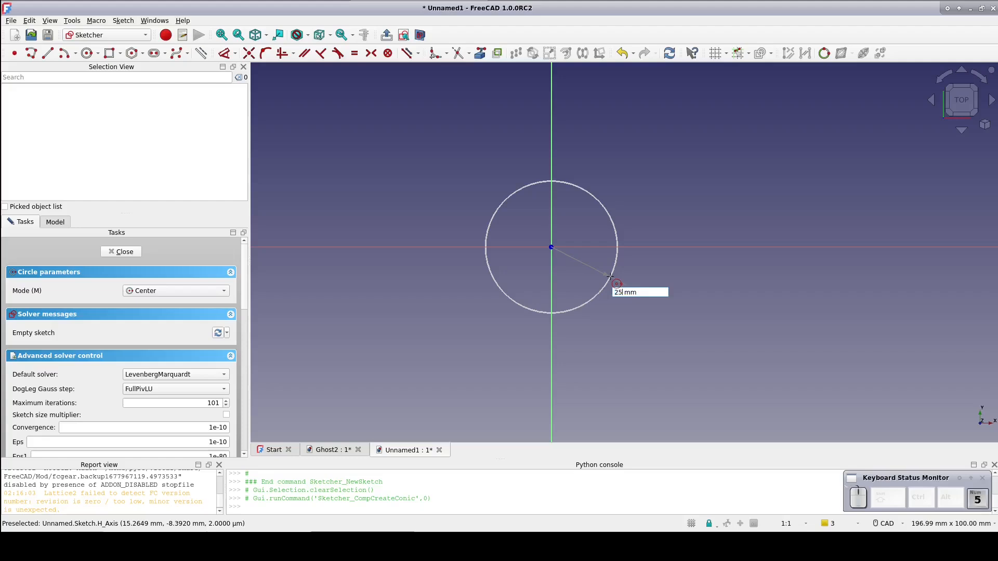
key(Return)
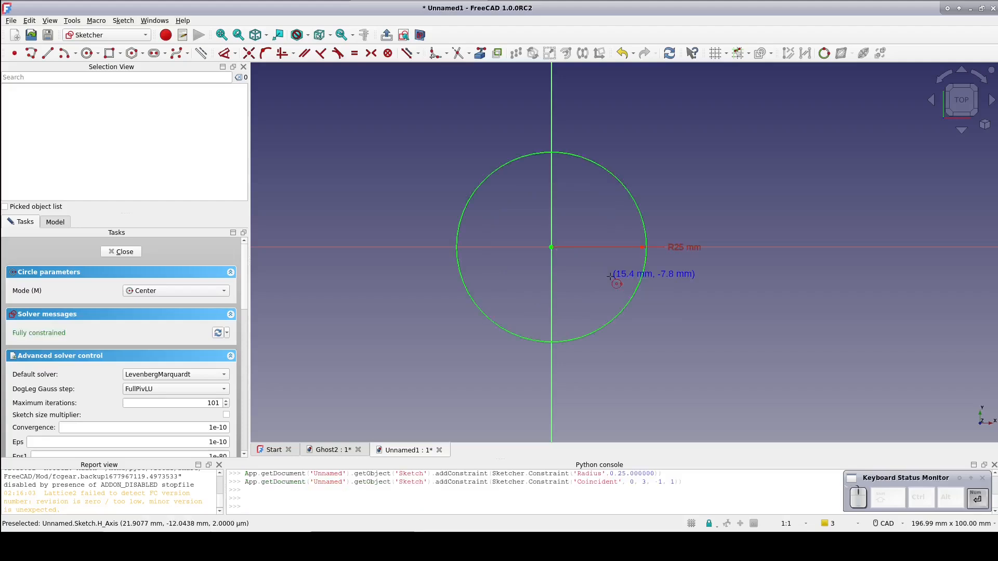
Draw a second, concentric circle of 35 mm radius centred on the origin.
click(551, 247)
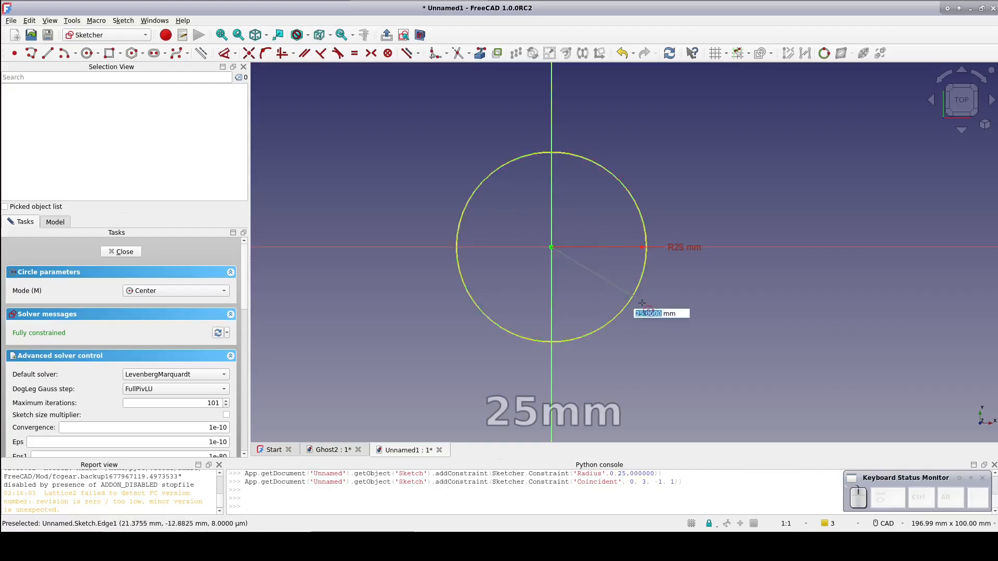
text(3)
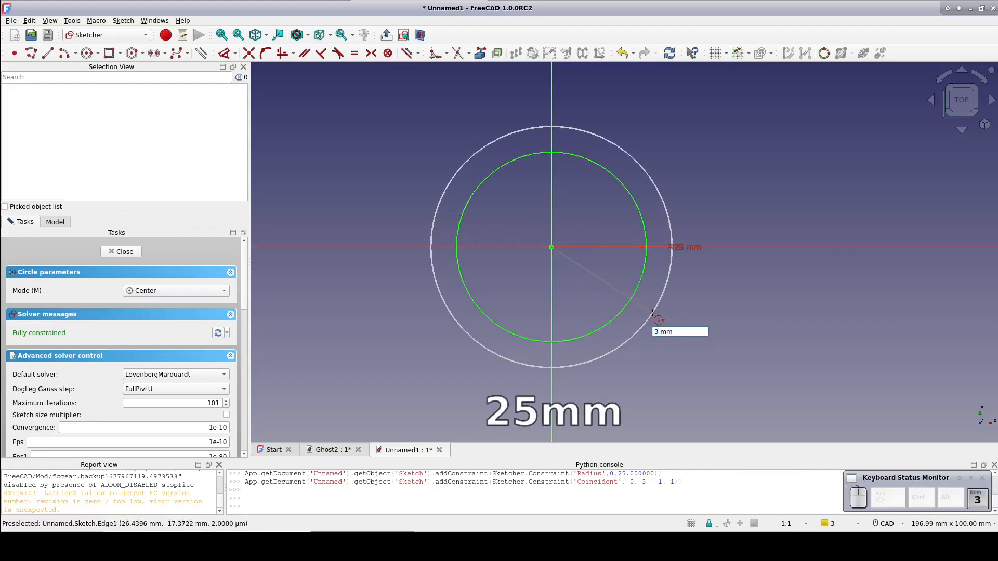
key(Return)
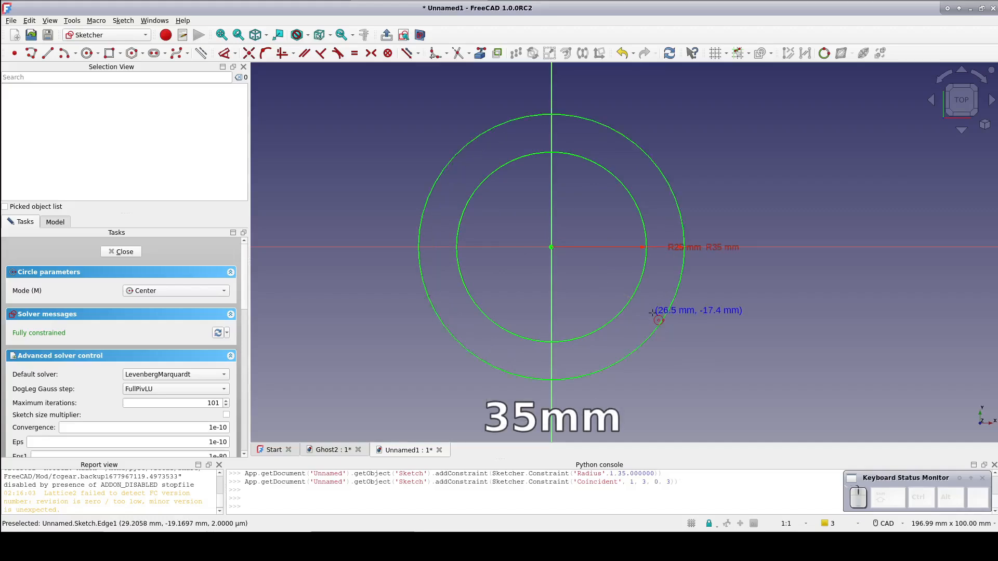
right_click(760, 151)
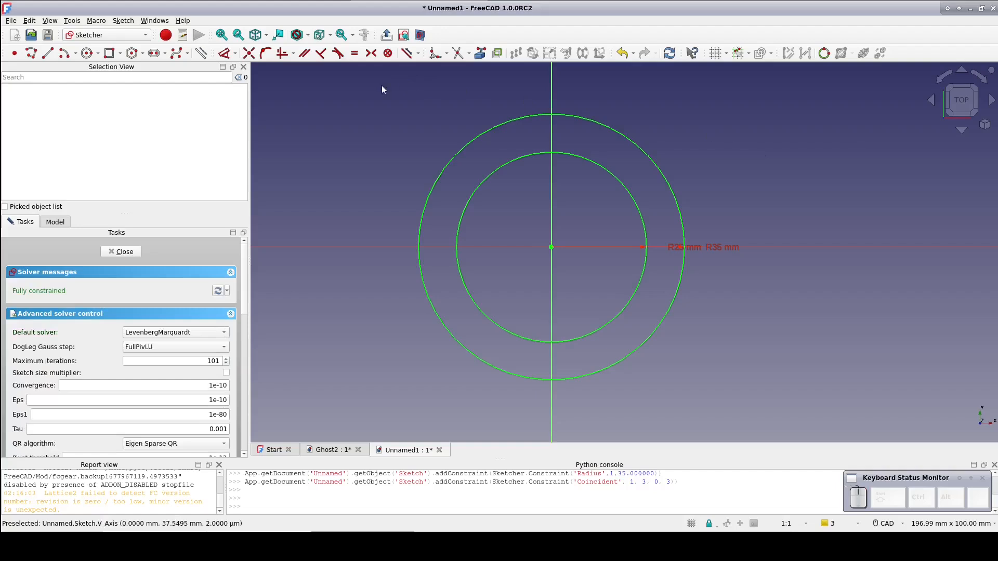
Draw a closed degree 3 B-spline by control points, starting on the lower vertical axis between the circles and alternating between inner and outer circle.
click(177, 53)
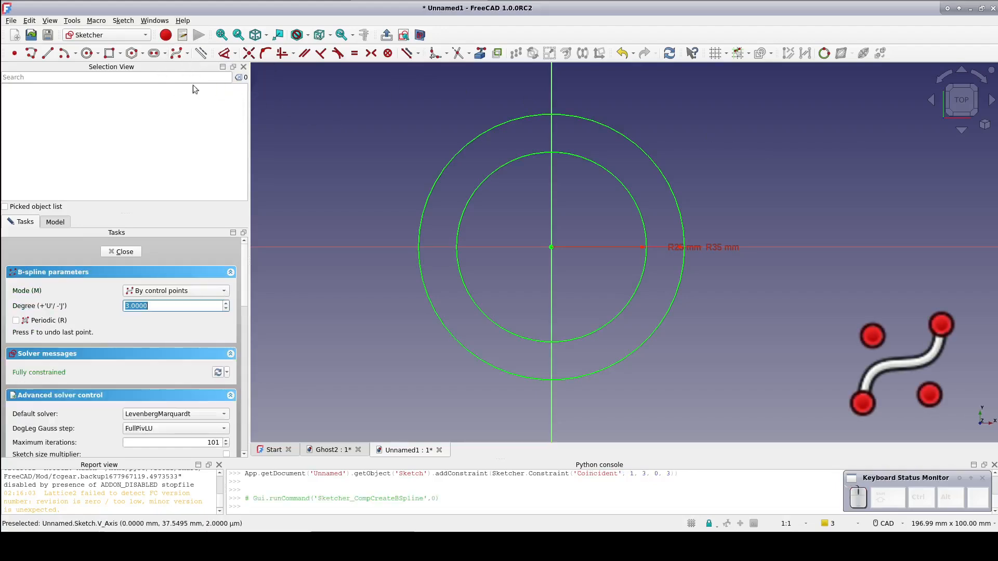
click(551, 362)
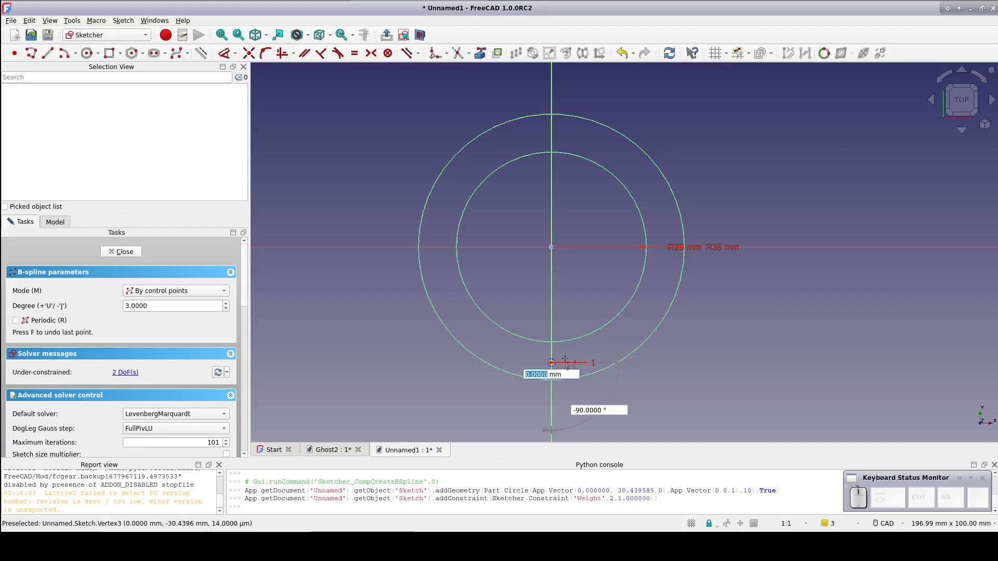
click(586, 335)
click(629, 355)
click(626, 306)
click(666, 315)
click(646, 258)
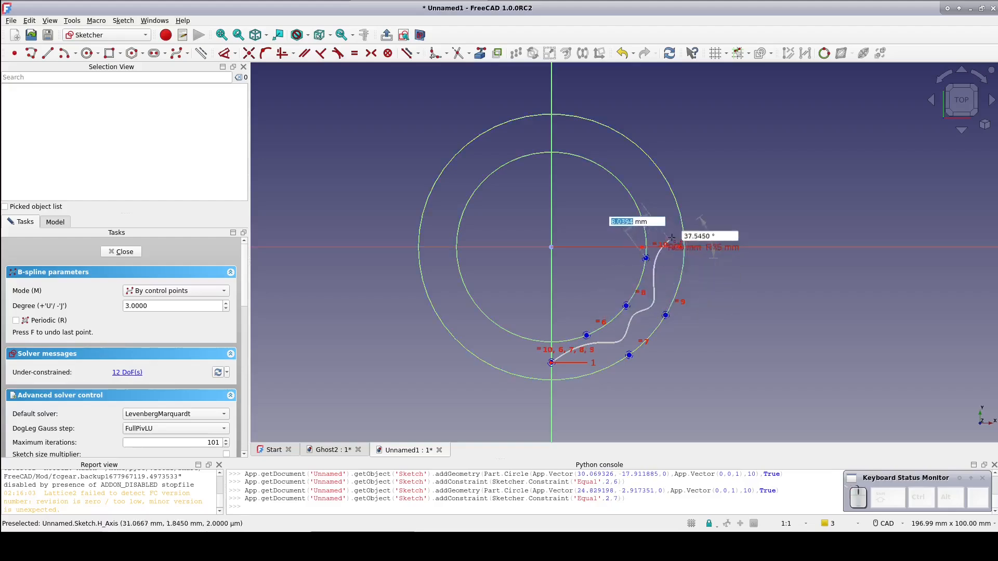
click(684, 243)
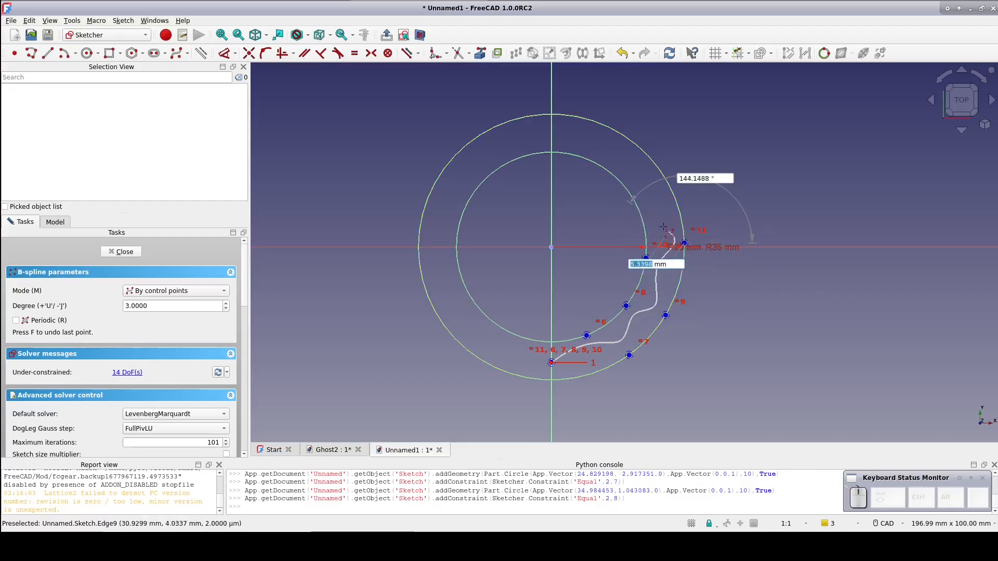
click(638, 210)
click(662, 173)
click(596, 164)
click(607, 126)
click(555, 153)
click(527, 117)
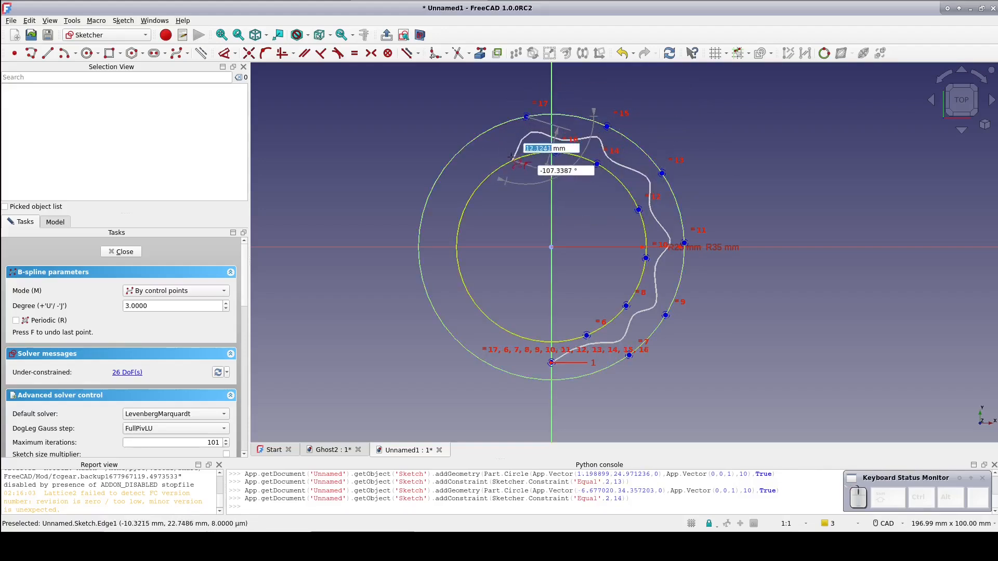
click(513, 160)
click(466, 146)
click(470, 197)
click(428, 195)
click(457, 239)
click(419, 259)
click(460, 274)
click(435, 312)
click(483, 312)
click(475, 356)
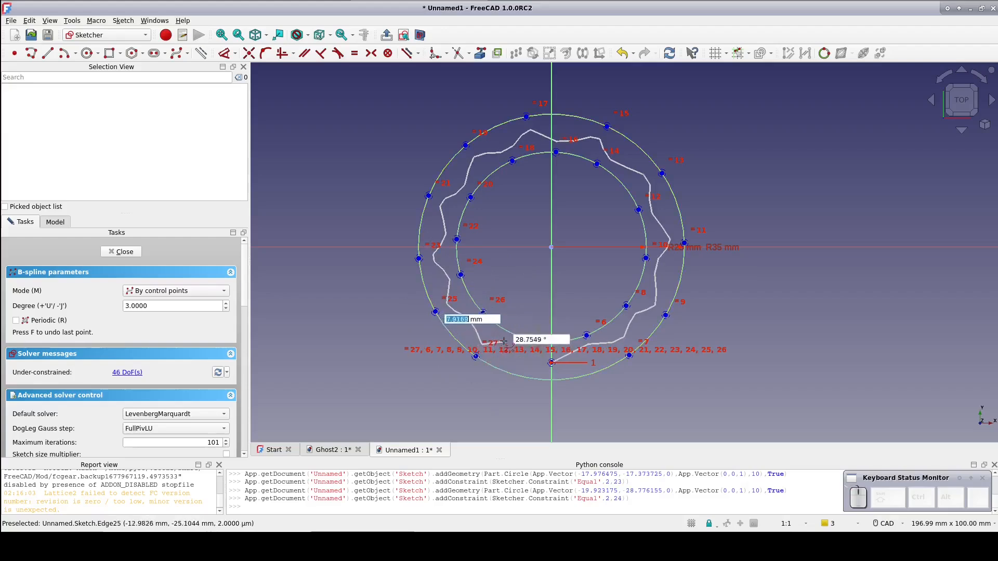
click(516, 335)
click(513, 375)
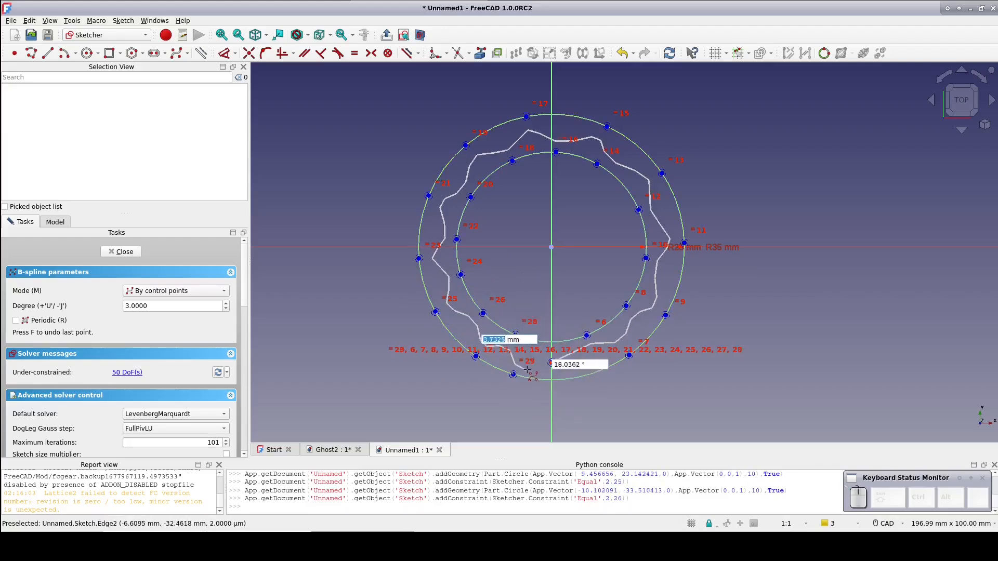
click(551, 363)
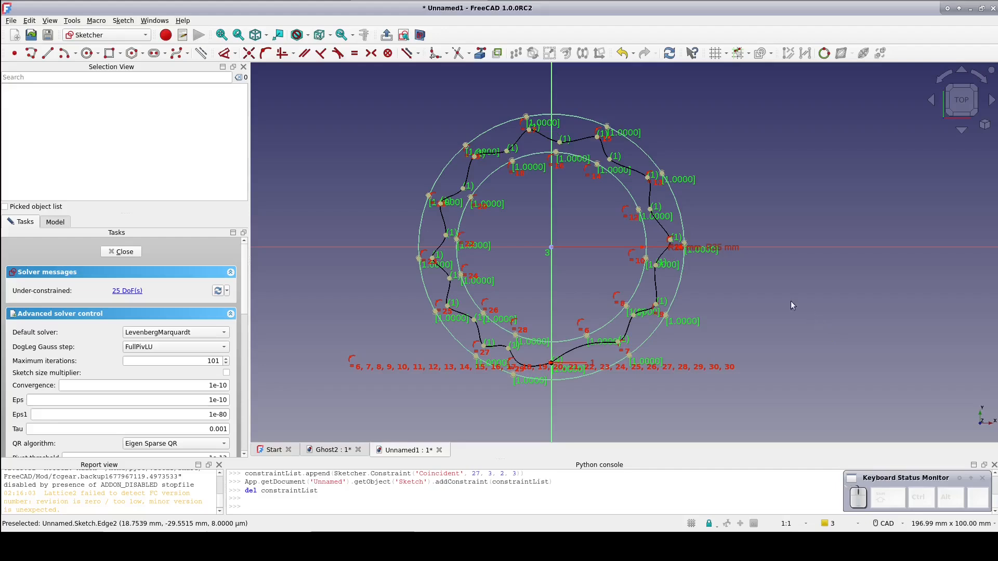
Convert both circles to construction geometry and close the sketch.
click(646, 238)
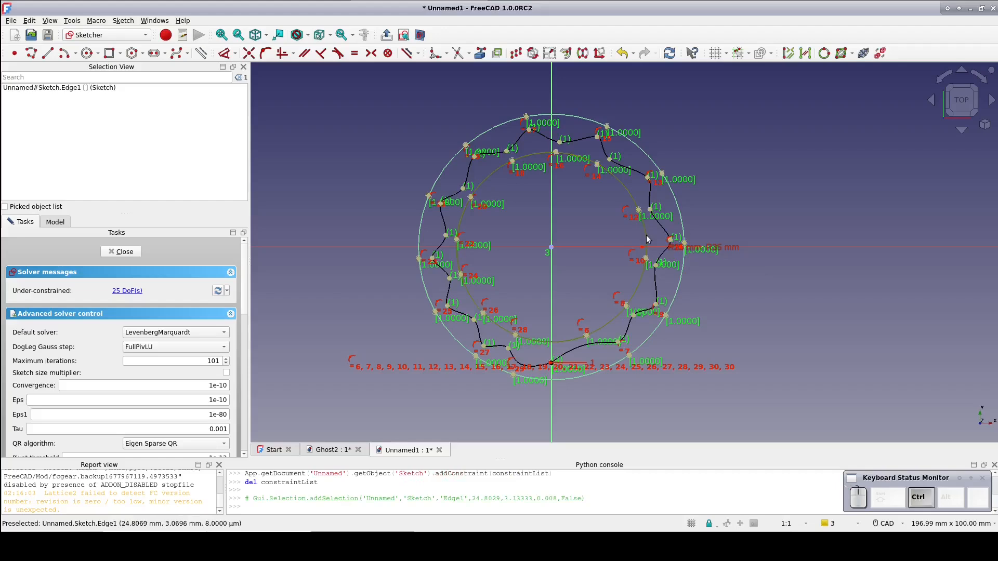
ctrl+click(679, 214)
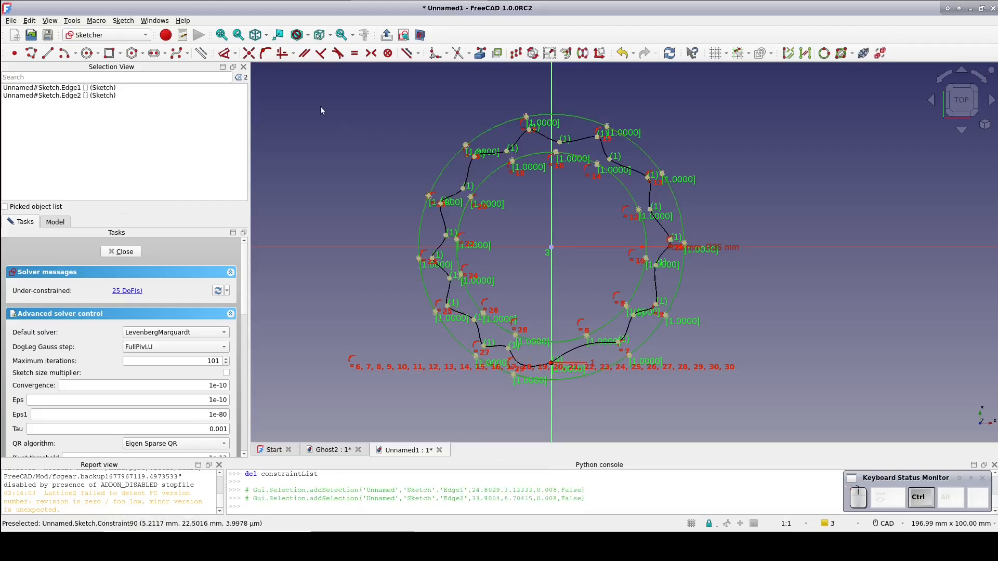
click(202, 54)
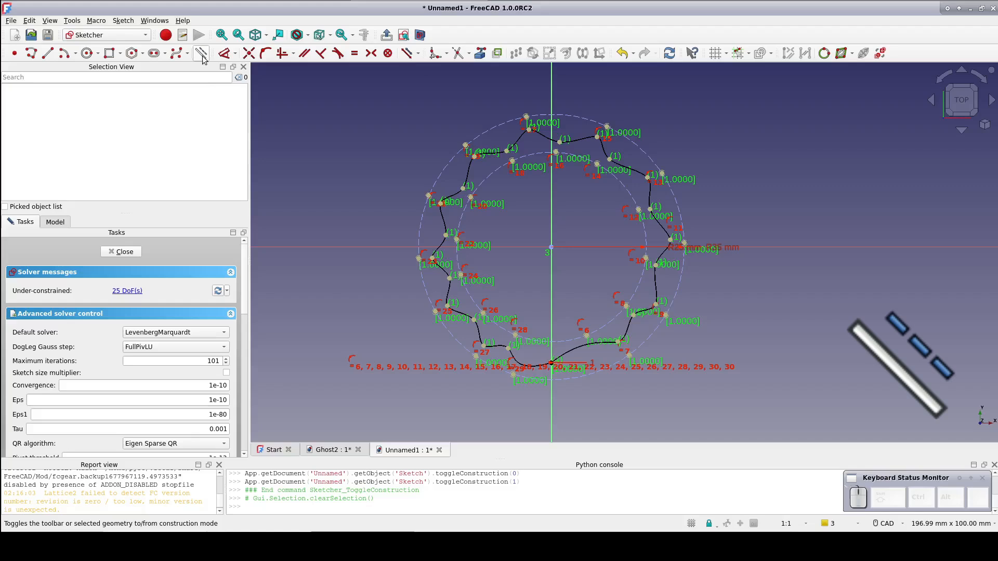
click(120, 252)
Create a sub-shape binder from the wavy B-spline edge of the sketch.
middle_drag(820, 262, 825, 292)
middle_drag(817, 255, 792, 336)
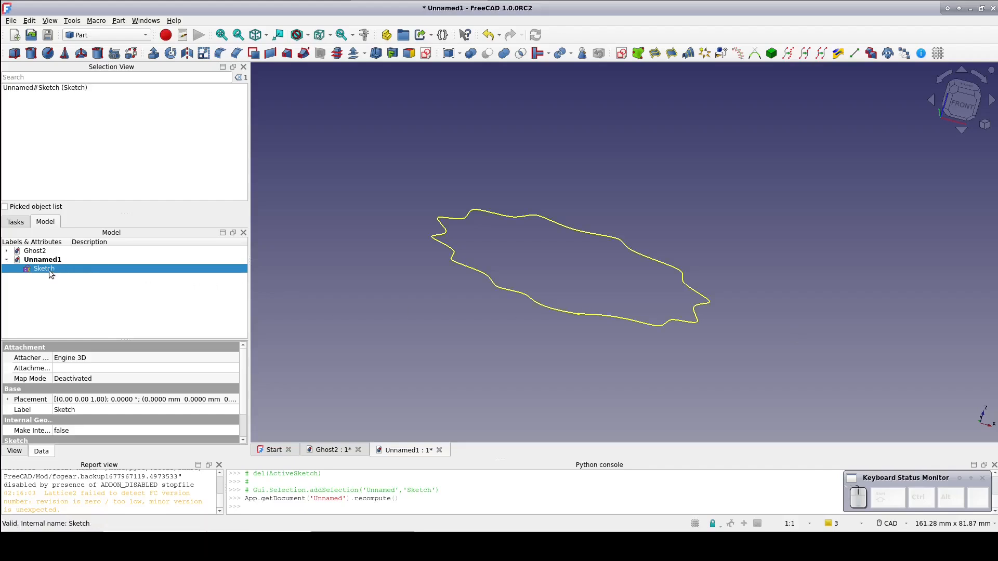
click(595, 232)
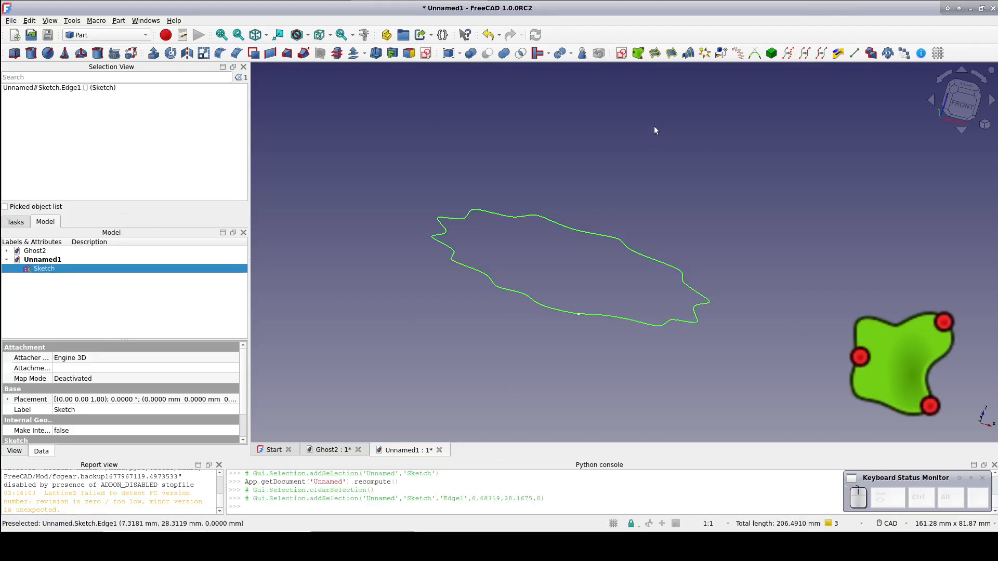
click(633, 54)
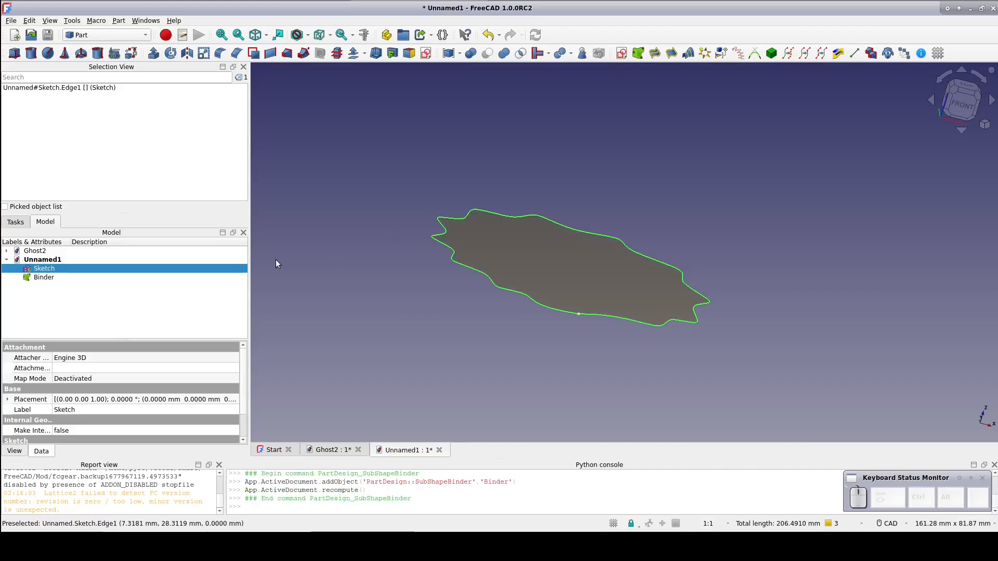
Set the binder's Offset to -9 mm.
scroll(112, 386, down, 1)
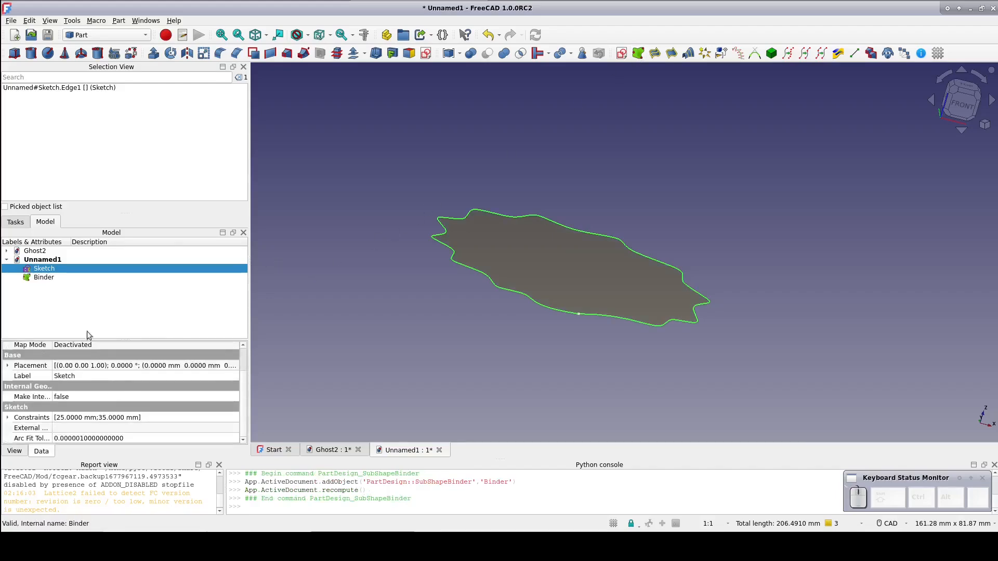
click(61, 278)
scroll(105, 393, down, 2)
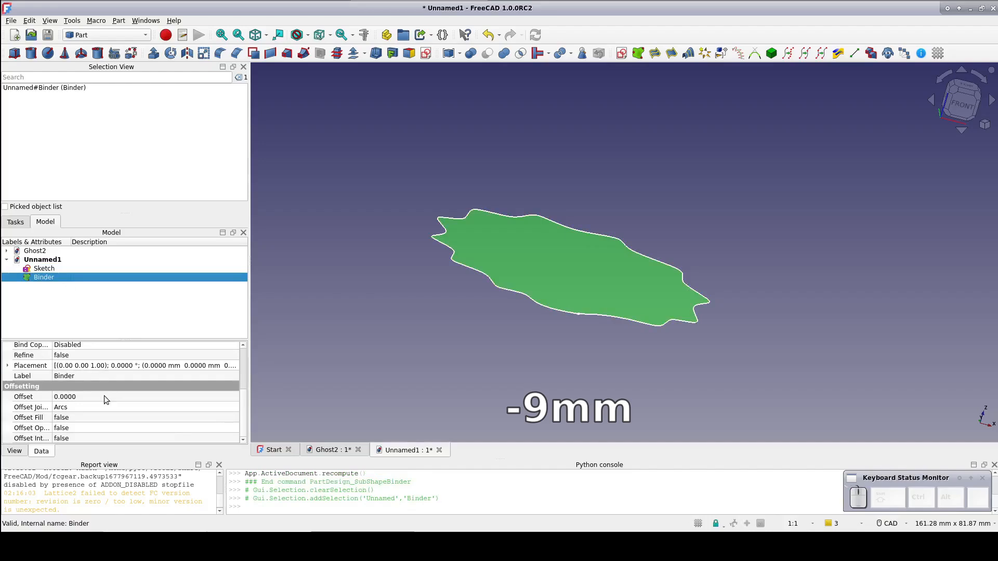
click(105, 397)
text(-9)
key(Return)
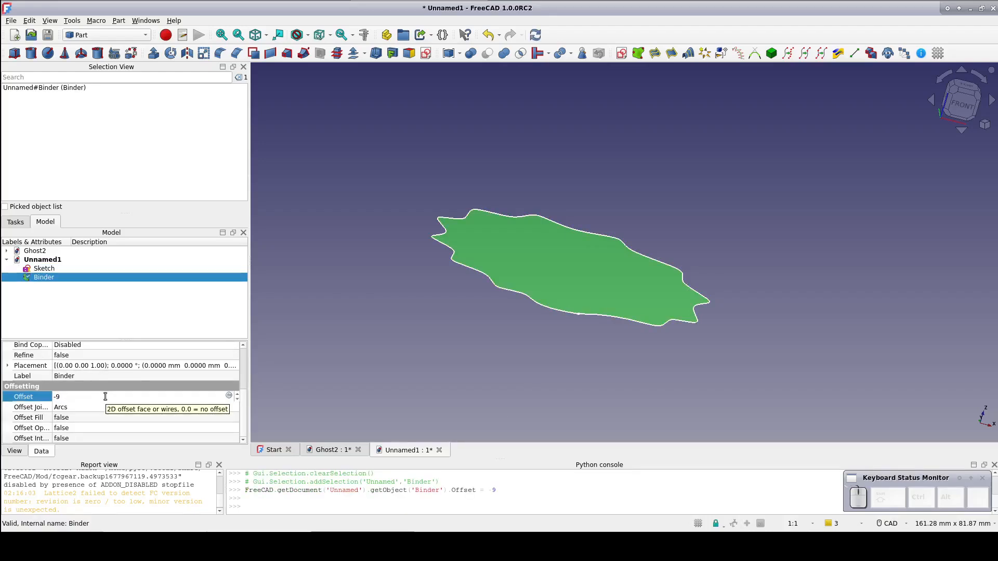
click(276, 372)
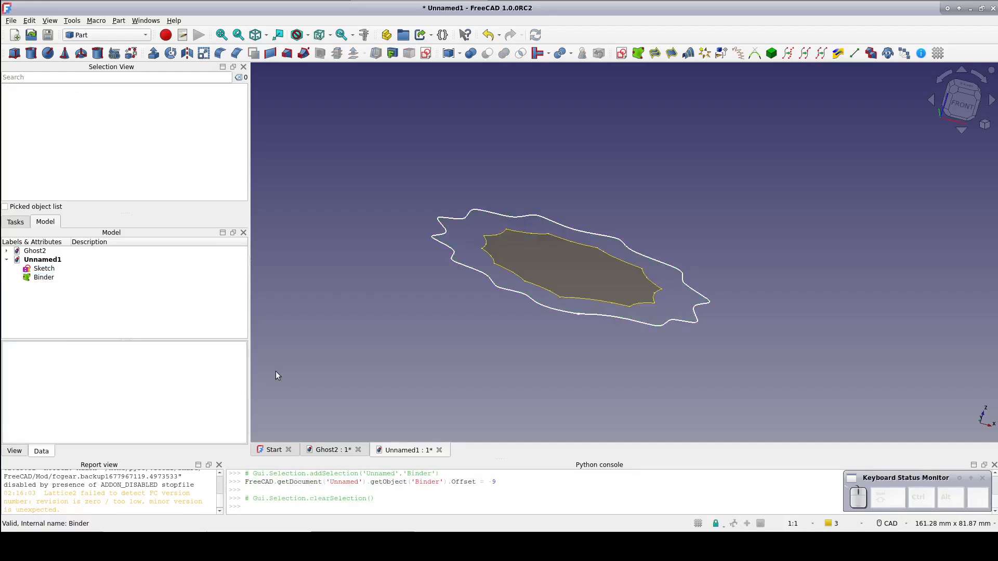
Set the binder's offset join type to Tangent.
click(44, 278)
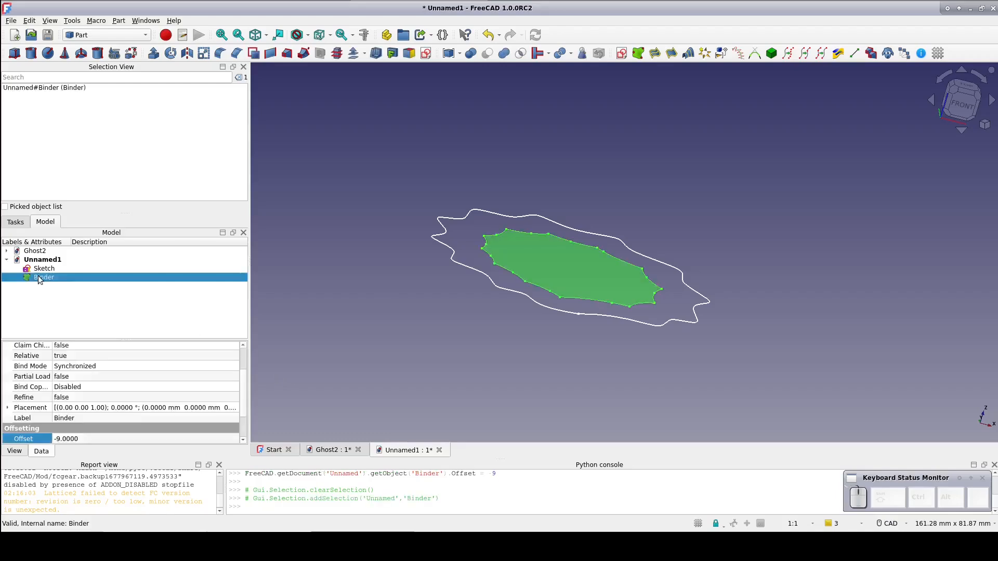
middle_drag(463, 333, 460, 384)
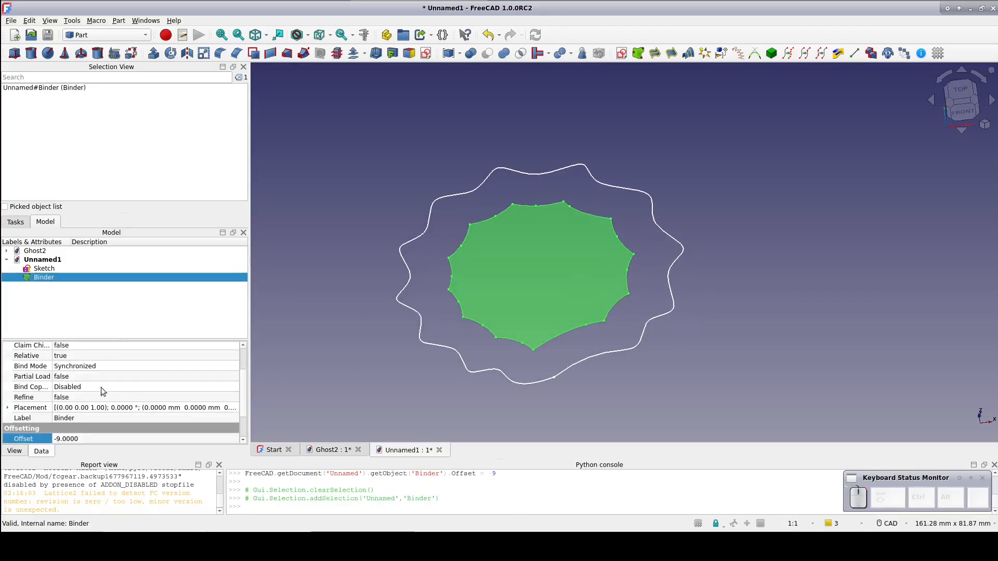
scroll(88, 395, down, 2)
click(86, 408)
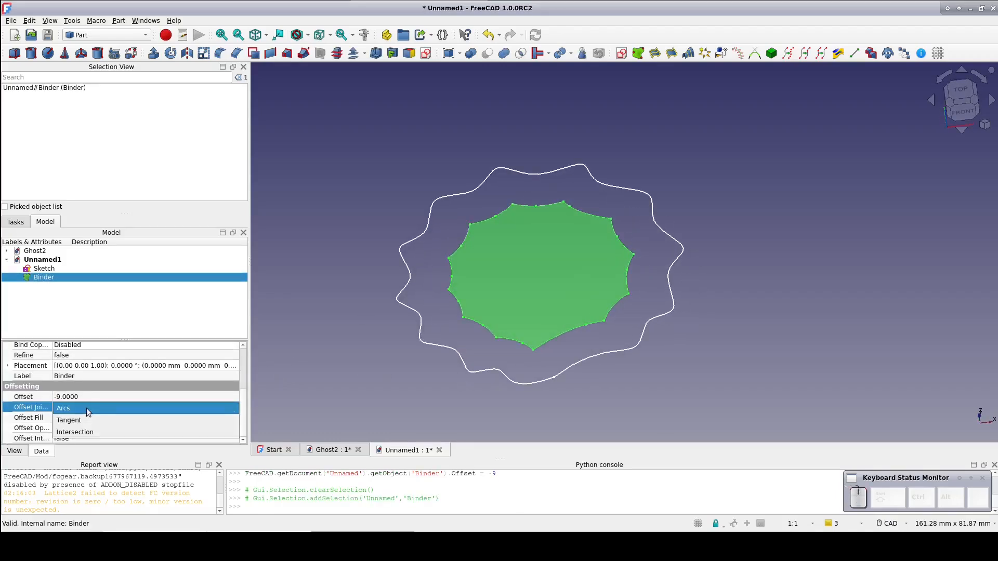
click(87, 420)
click(280, 375)
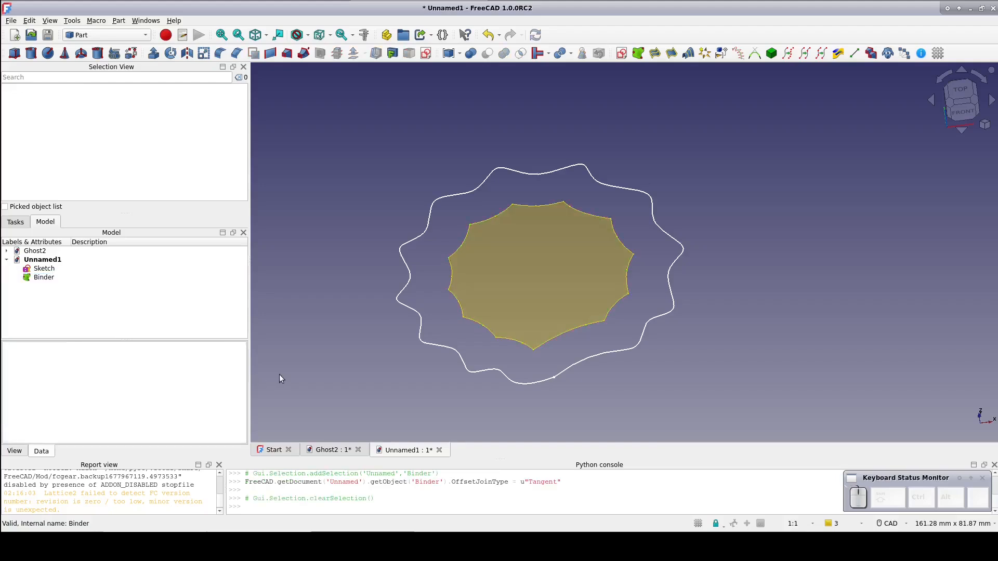
Set the binder's offset join type to Intersection.
click(53, 279)
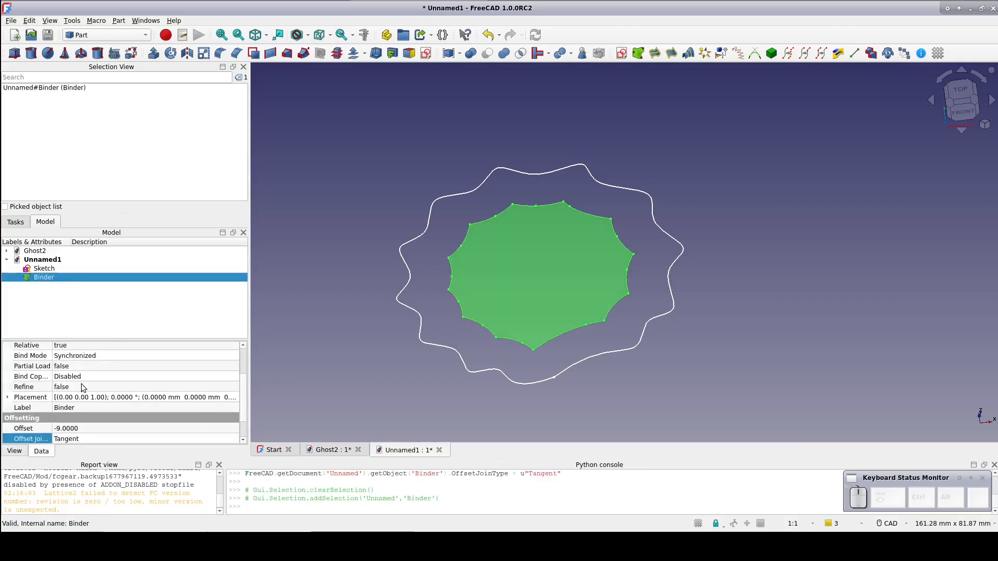
scroll(85, 406, down, 1)
click(85, 407)
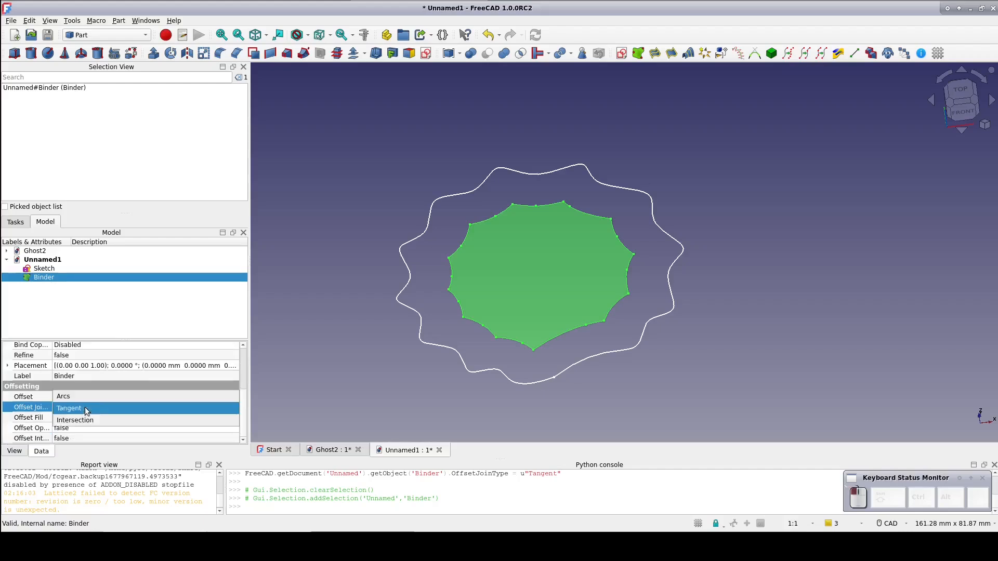
click(87, 420)
click(326, 367)
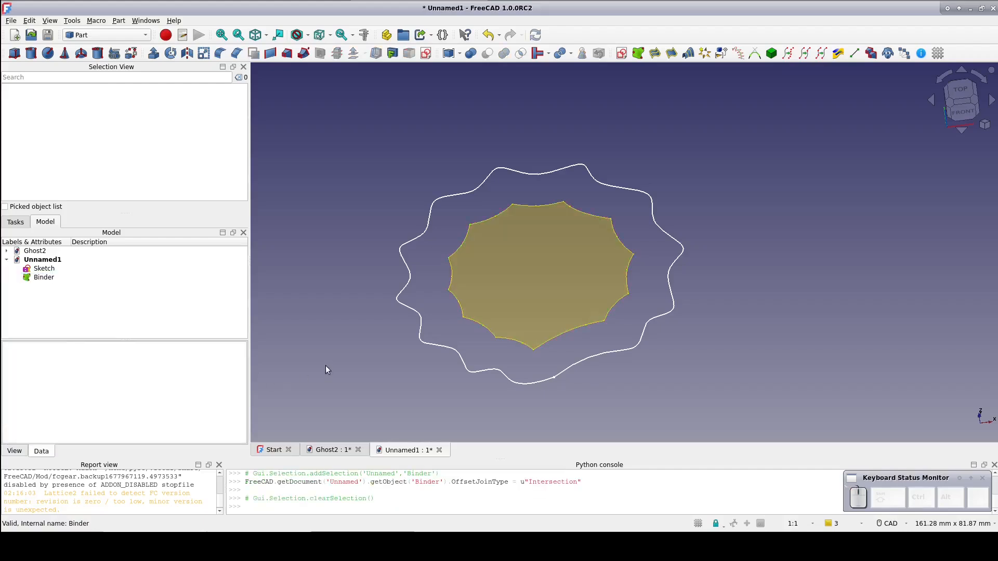
Raise the binder profile by setting its placement position Z to 25 mm.
click(39, 280)
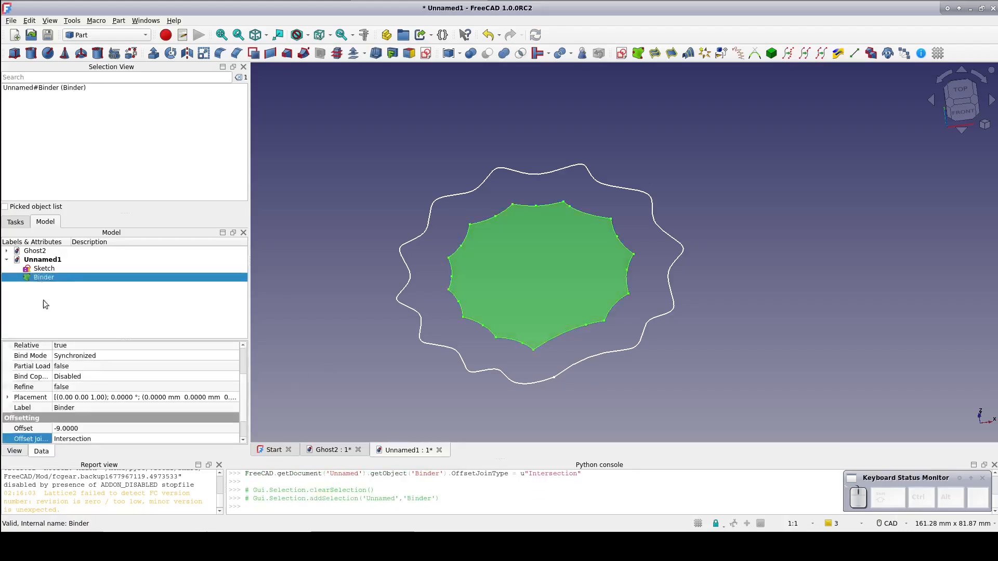
click(8, 397)
click(17, 430)
scroll(76, 413, down, 3)
click(104, 401)
text(25)
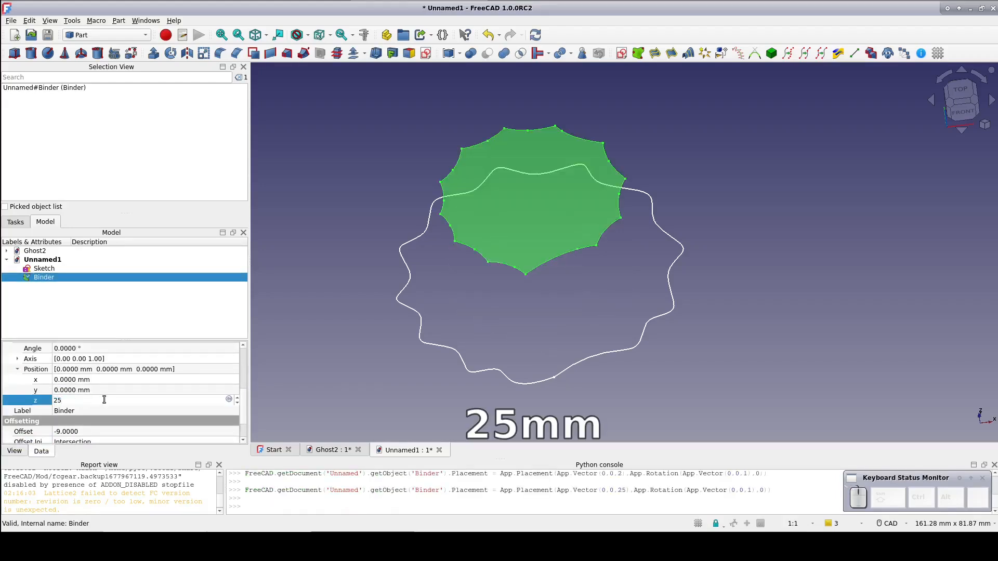
Create a new sketch attached to the binder's face using the Plane face method.
middle_drag(319, 390, 385, 396)
scroll(386, 396, down, 1)
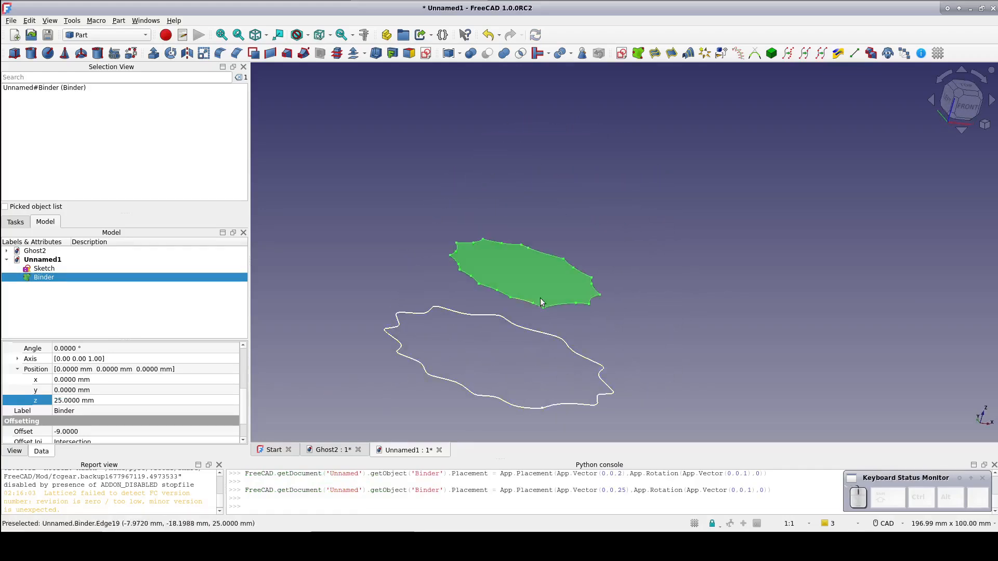
click(529, 275)
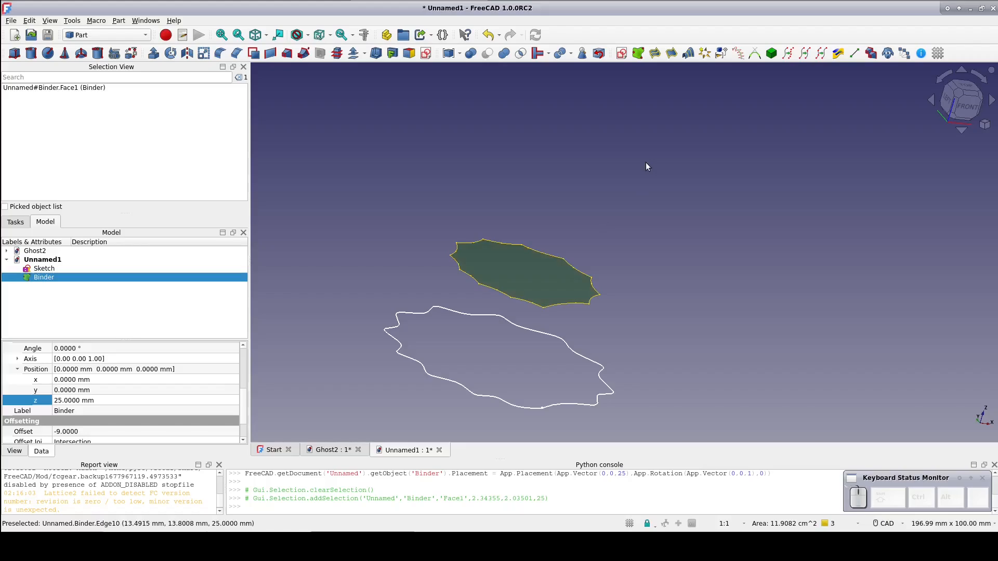
click(622, 54)
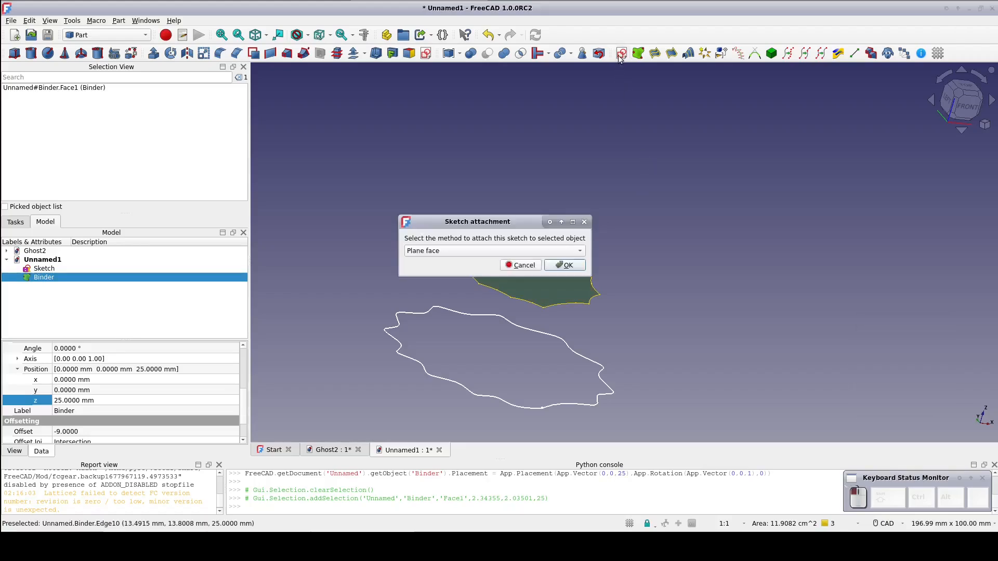
click(552, 267)
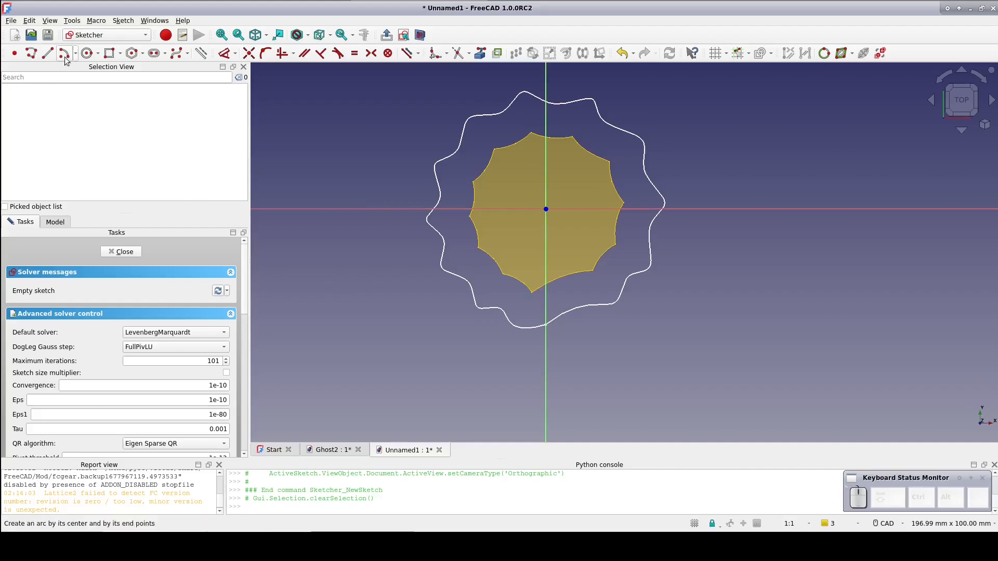
Draw an origin-centred circle of about 17.5 mm radius, just inside the binder's outline, and finish the sketch.
click(87, 53)
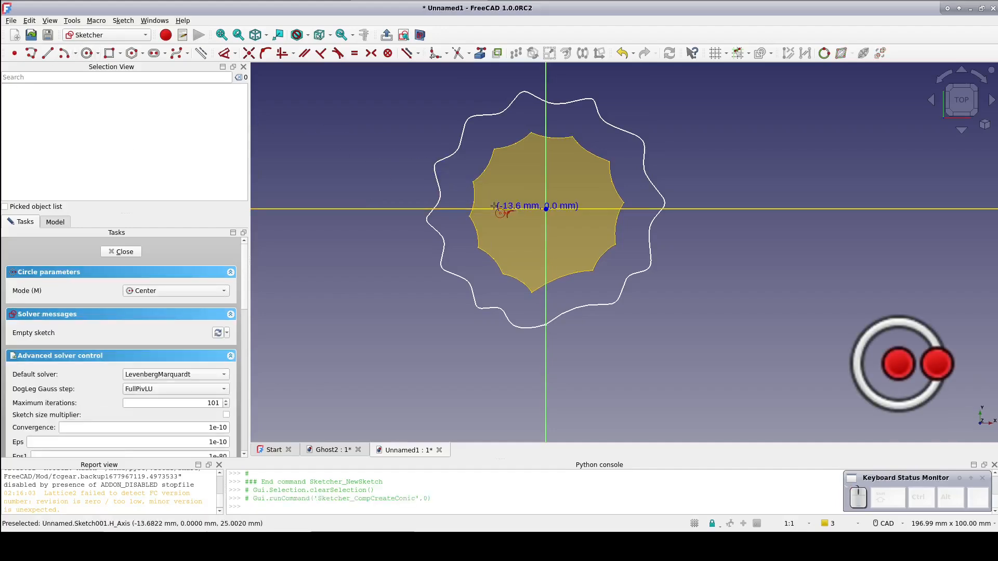
click(546, 209)
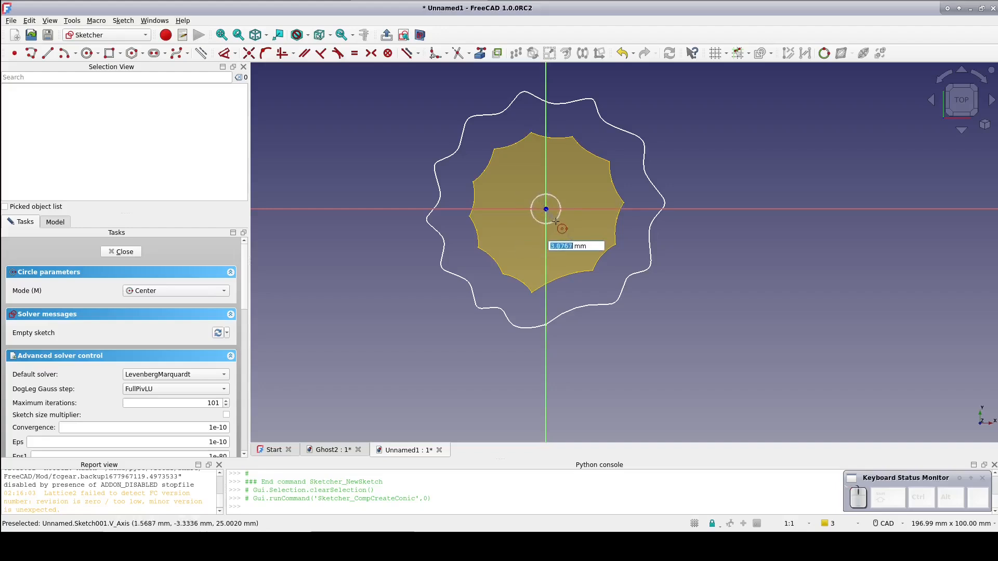
click(591, 256)
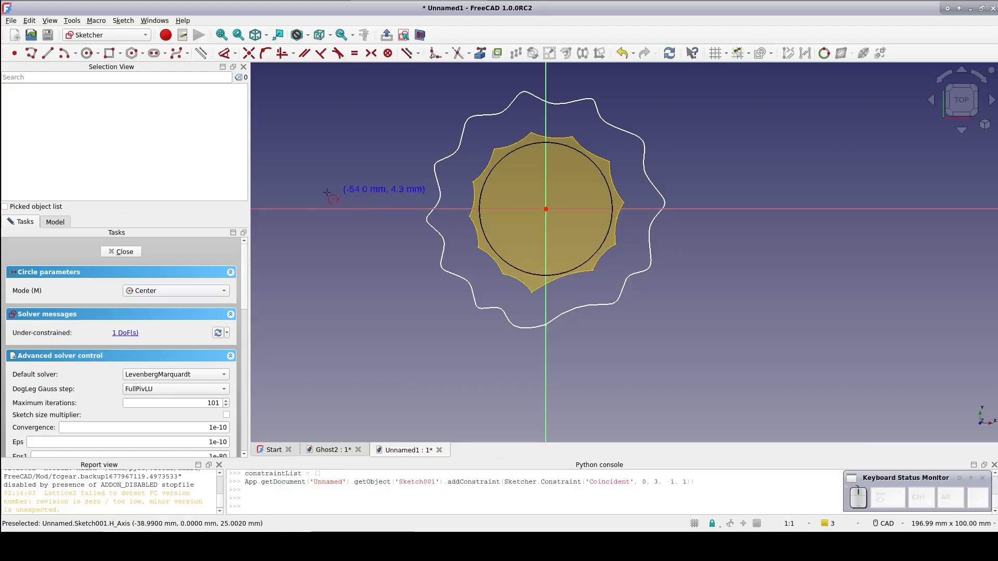
click(125, 252)
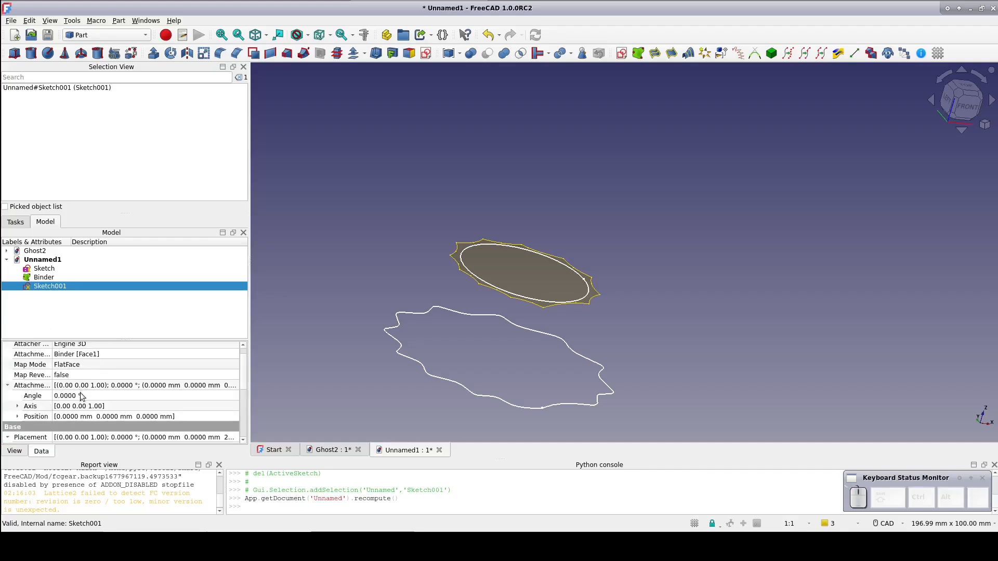
Set the circle sketch's attachment offset position Z to 25 mm.
click(18, 416)
scroll(26, 419, down, 1)
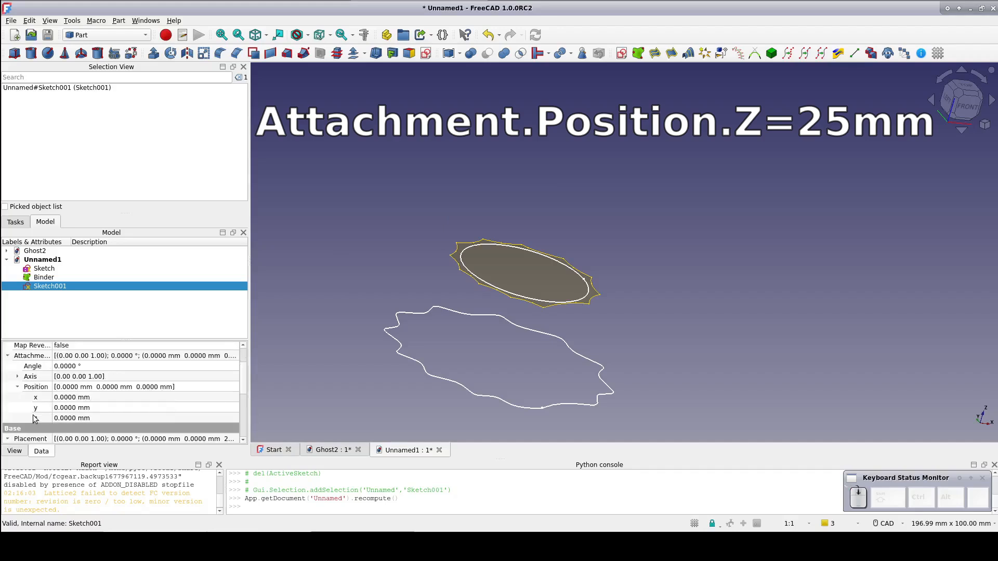
click(72, 419)
text(25)
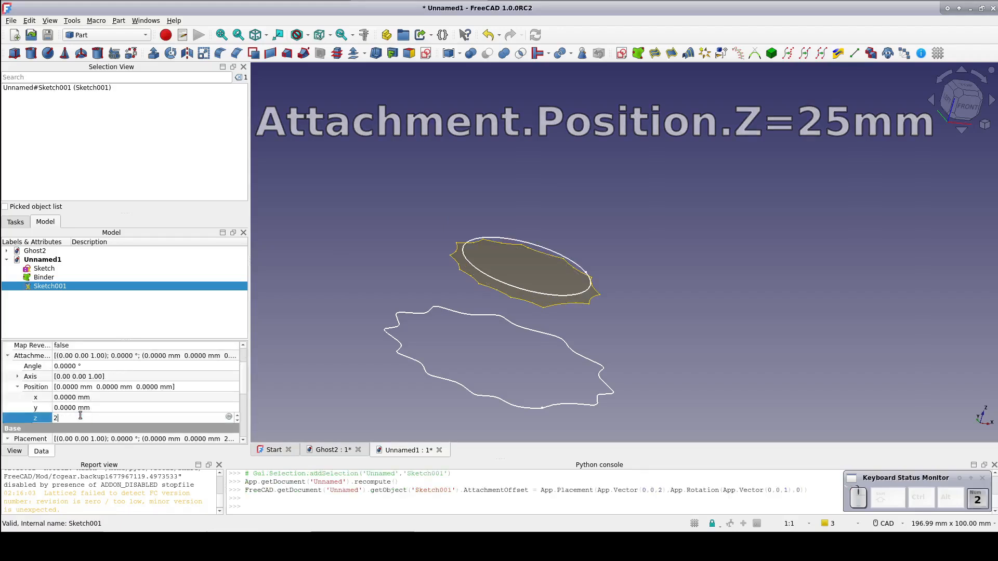
Create a new sketch attached to Sketch001 using the Object's XY method.
click(51, 289)
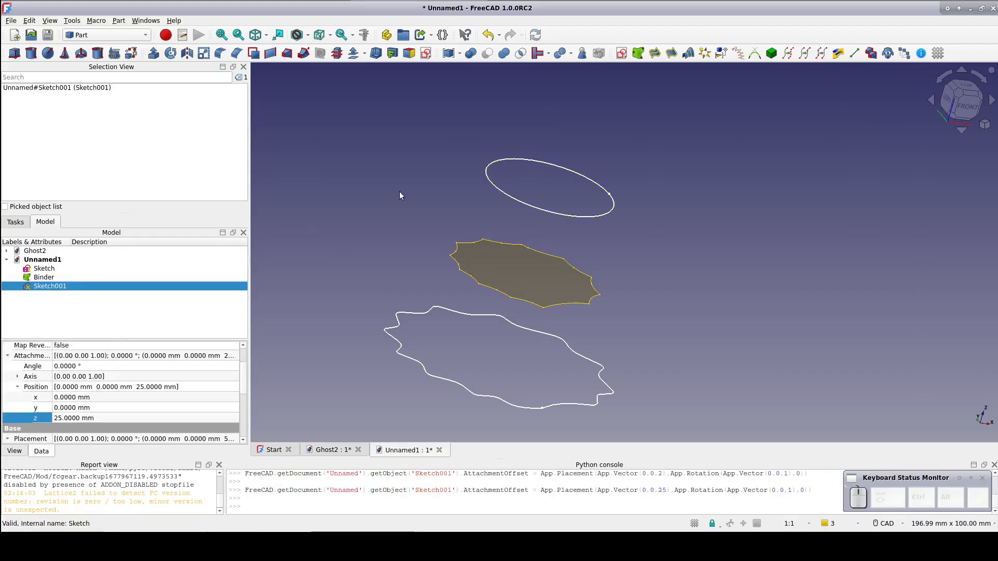
click(620, 54)
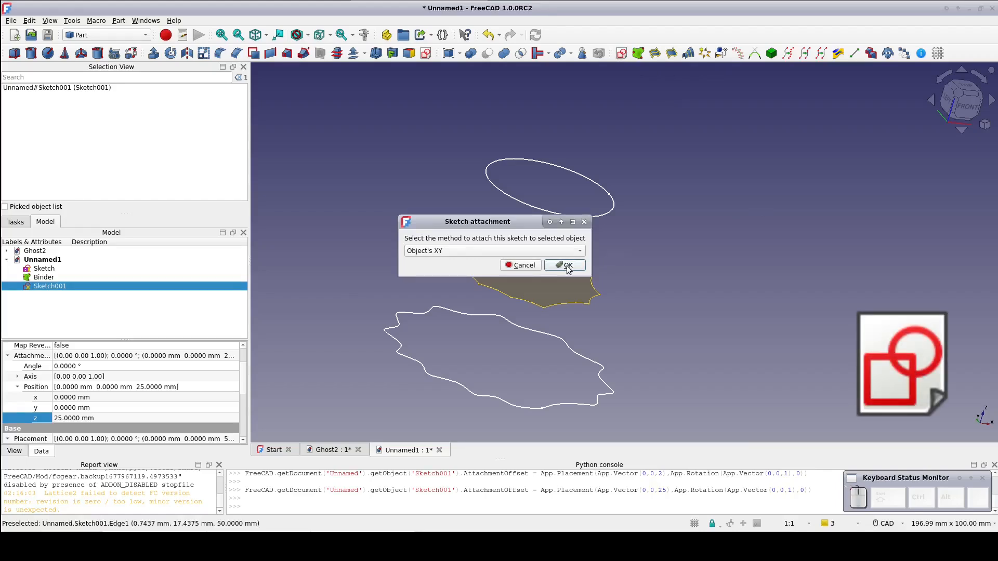
click(568, 267)
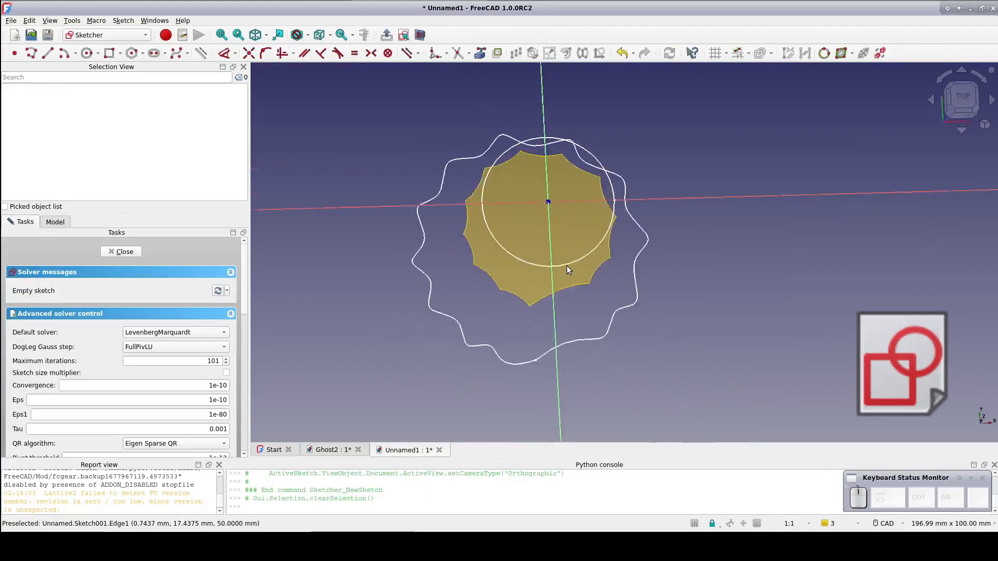
Draw a small origin-centred circle of about 5.5 mm radius and finish the sketch.
click(86, 53)
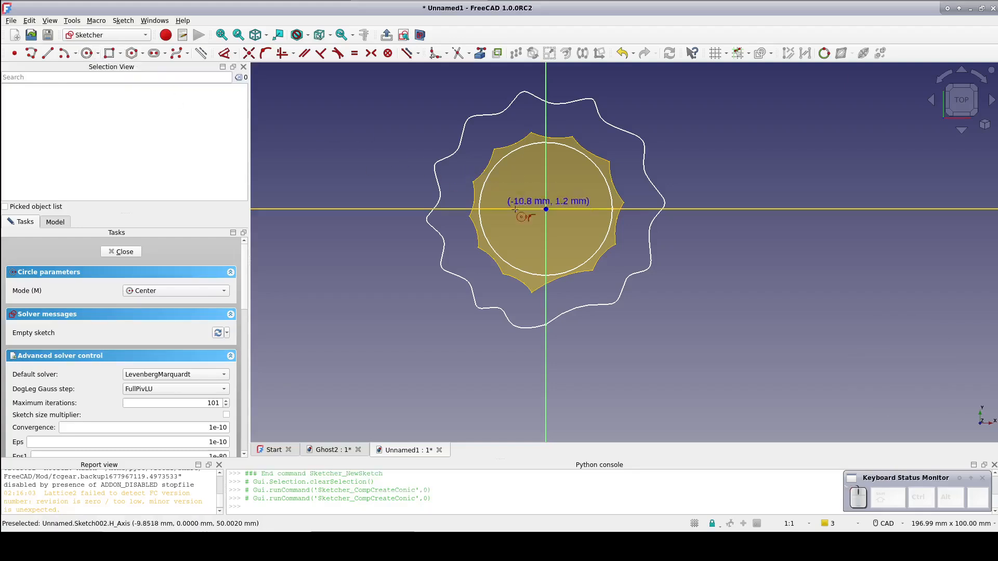
click(546, 209)
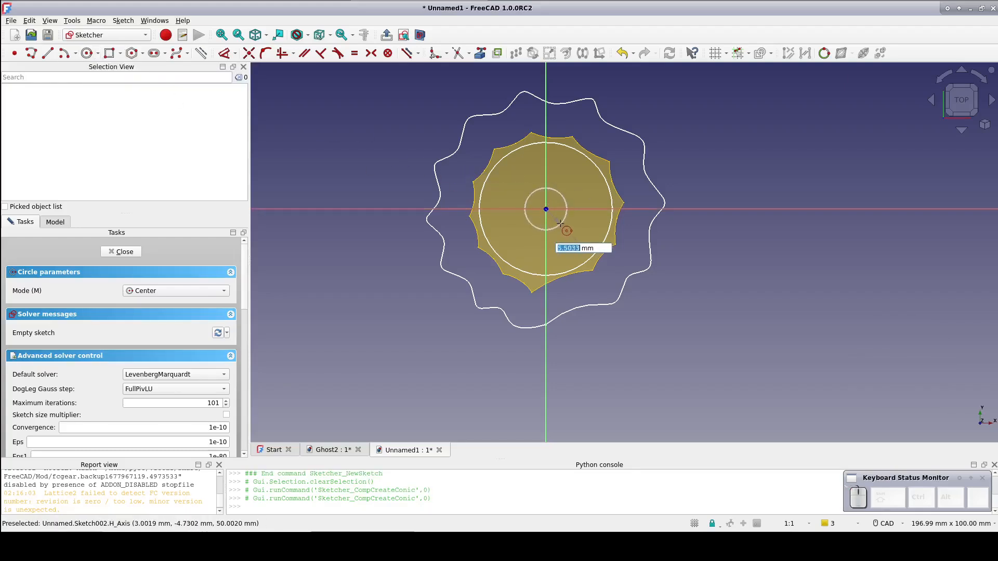
click(561, 224)
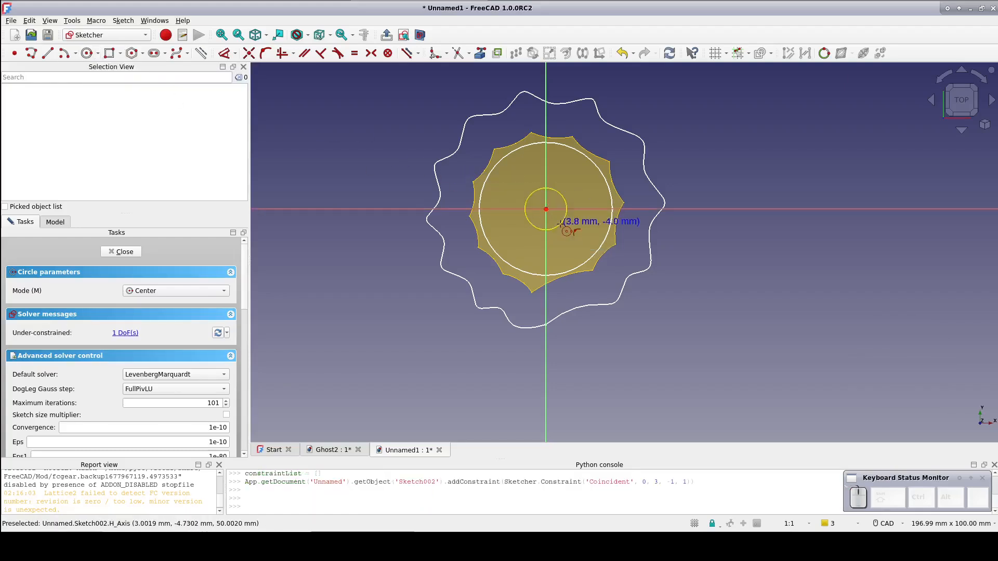
click(123, 251)
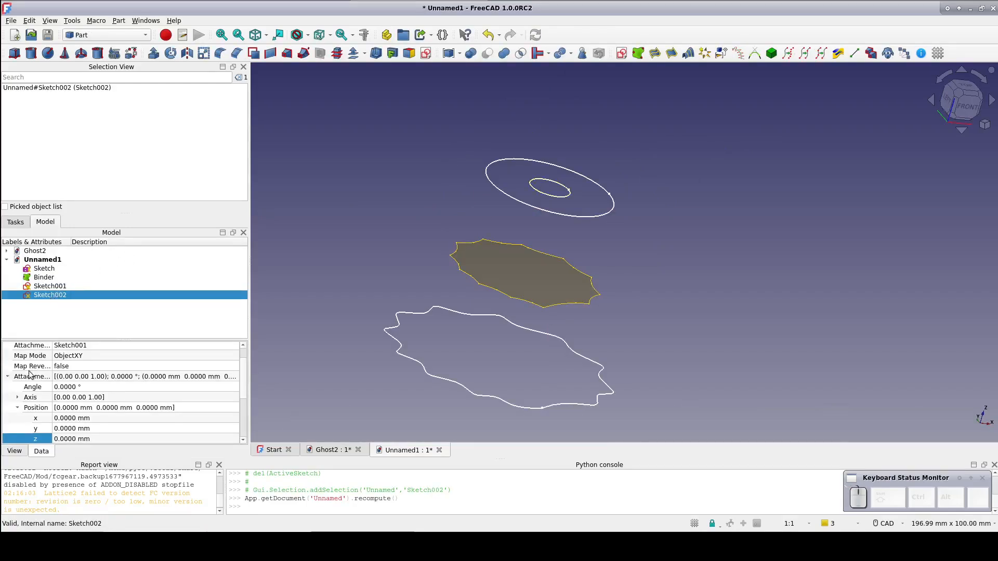
Set the small circle sketch's attachment offset position Z to 10 mm.
click(58, 441)
double_click(66, 439)
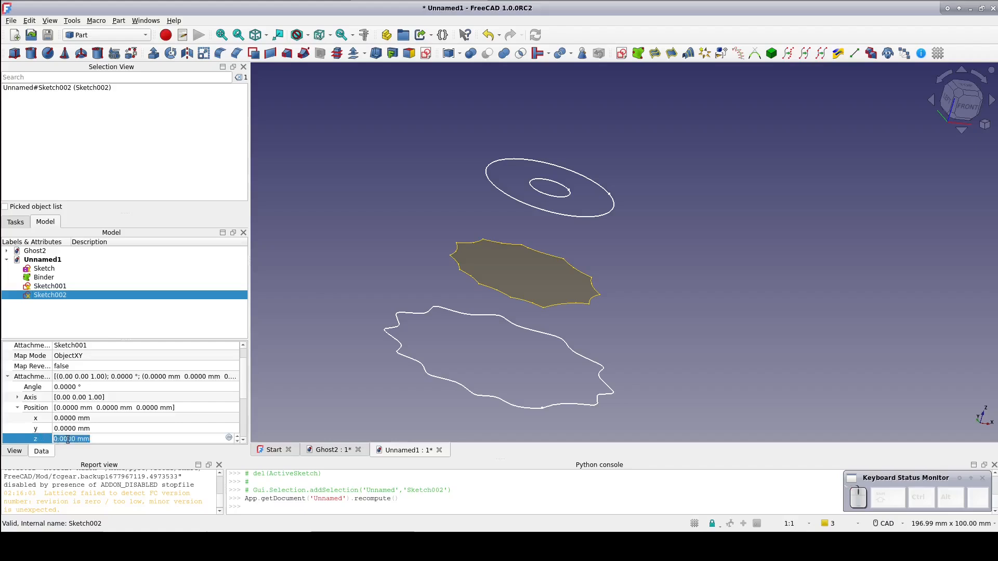
text(10)
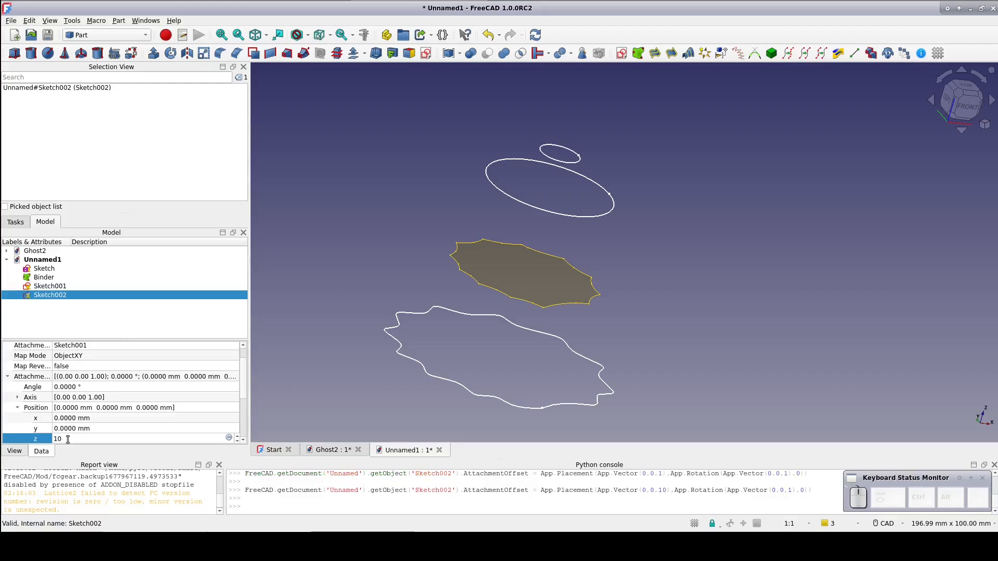
click(149, 320)
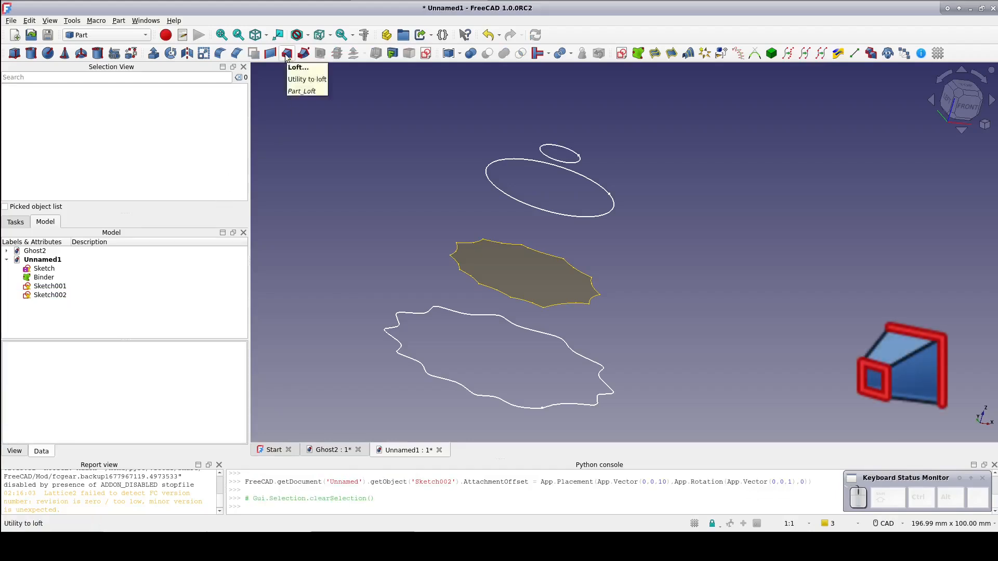
Loft Sketch, Binder, Sketch001 and Sketch002 in that order with Create solid enabled.
click(287, 54)
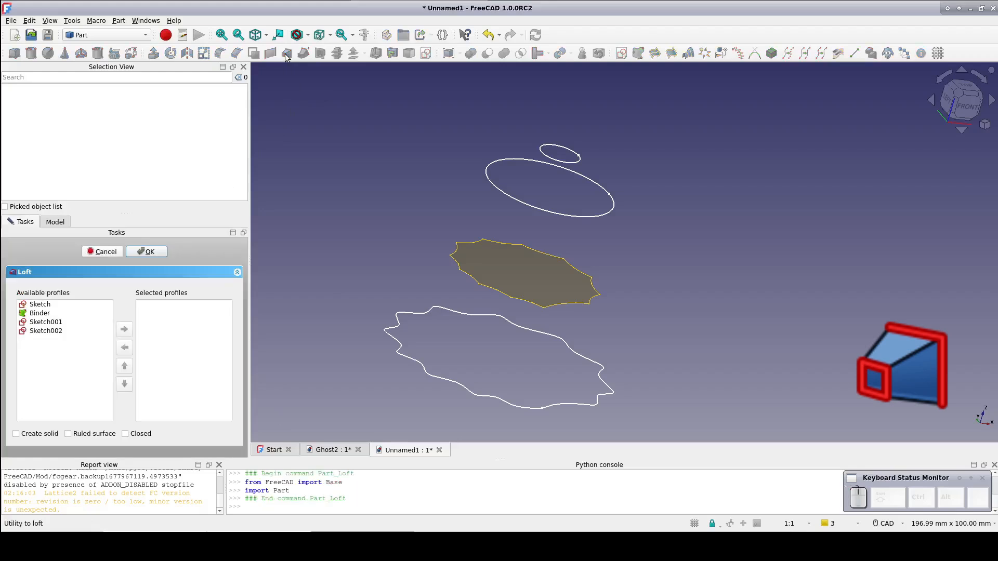
double_click(41, 305)
double_click(40, 305)
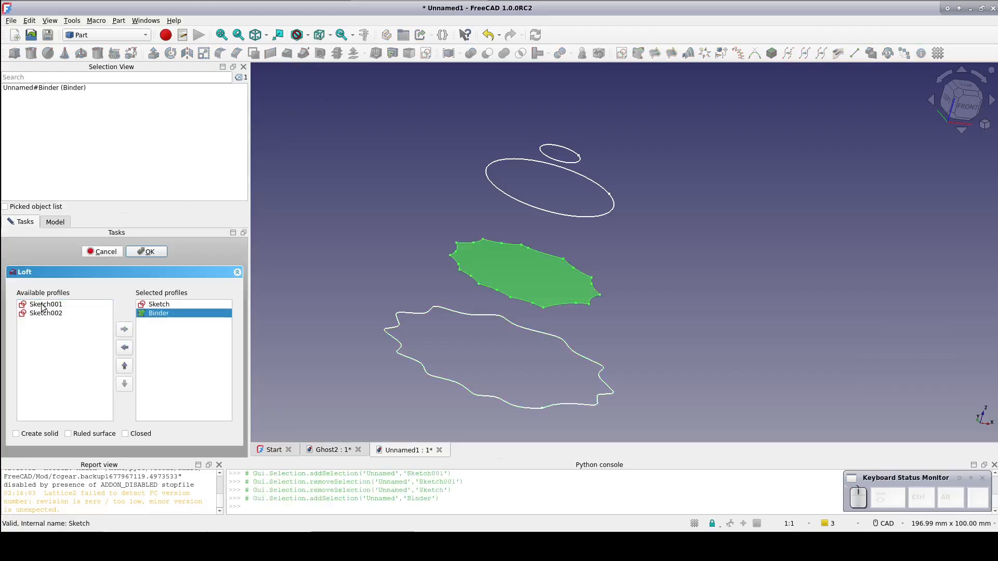
double_click(42, 305)
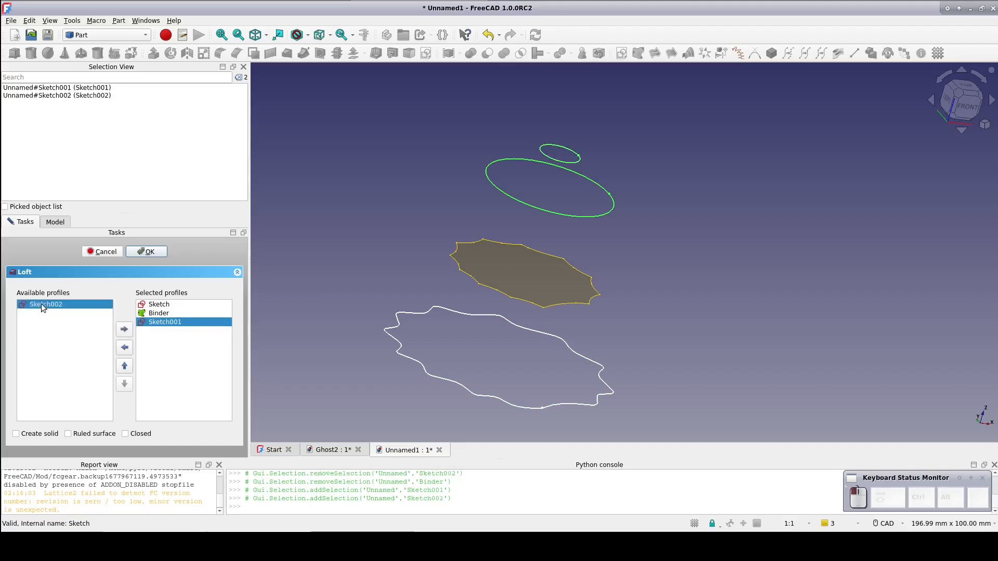
double_click(43, 306)
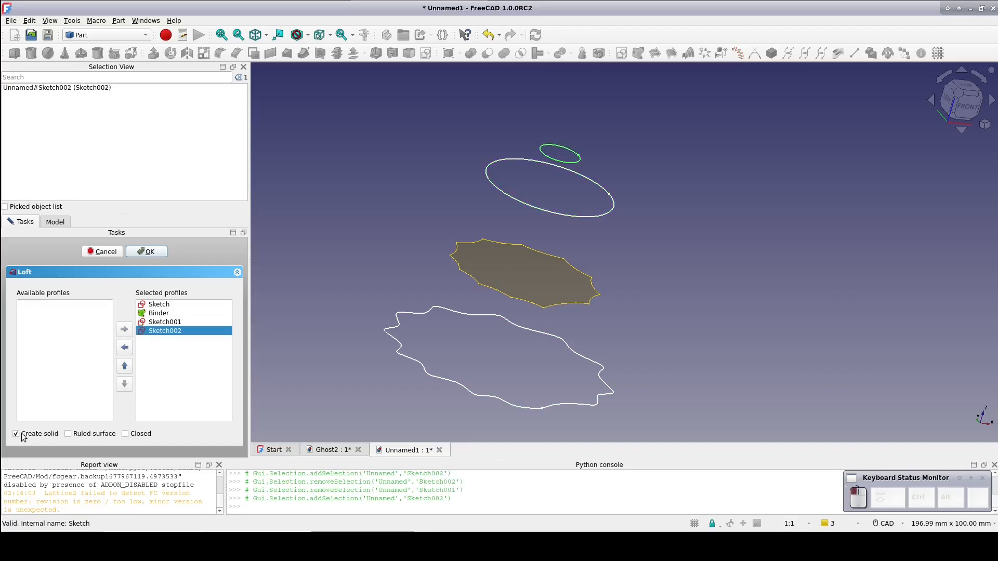
click(148, 253)
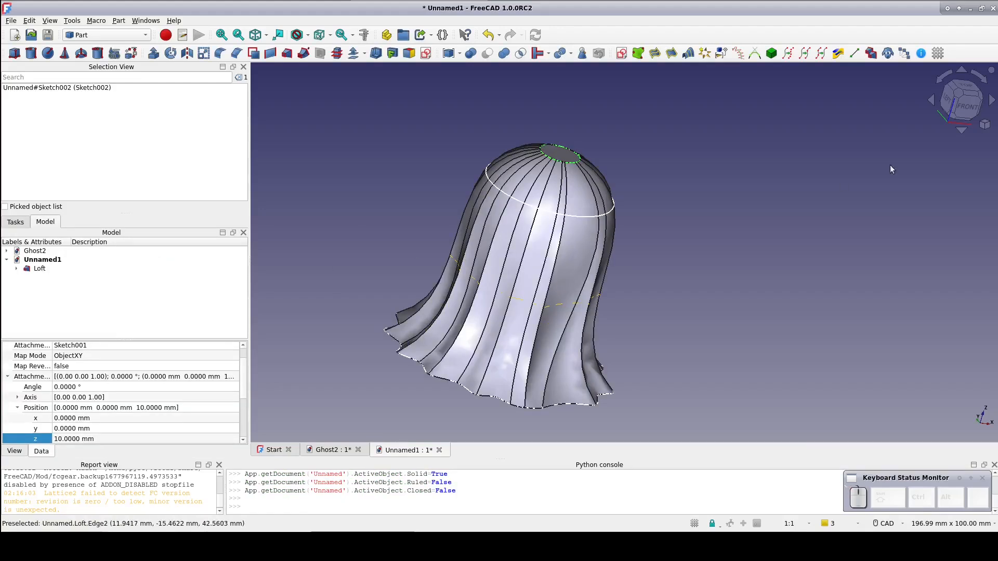
Shrink the circle in Sketch002, the loft's topmost profile, to a radius of about 2 mm and finish the sketch.
click(966, 106)
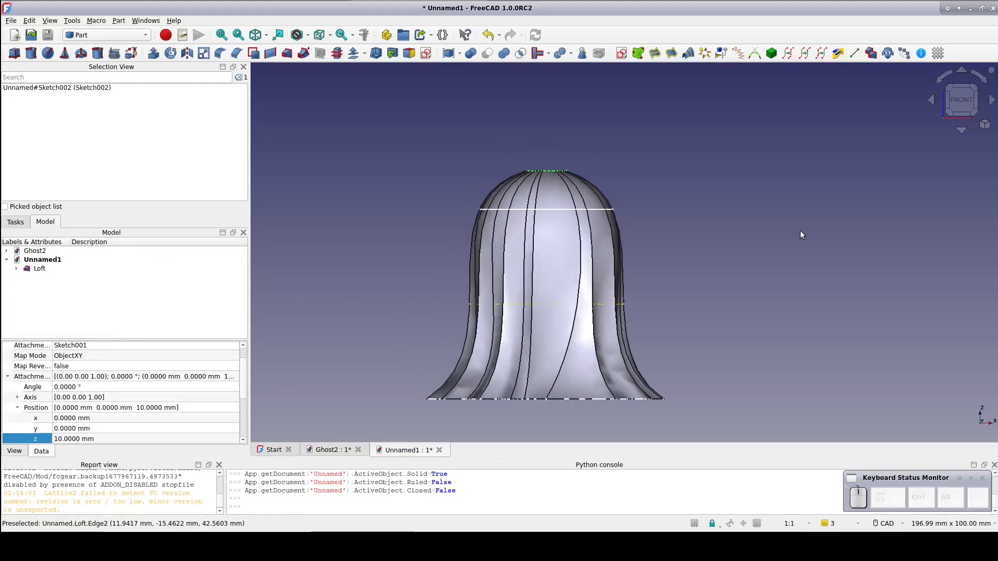
mouse_move(801, 235)
middle_down()
mouse_move(697, 202)
mouse_move(516, 176)
middle_up()
click(16, 268)
double_click(47, 304)
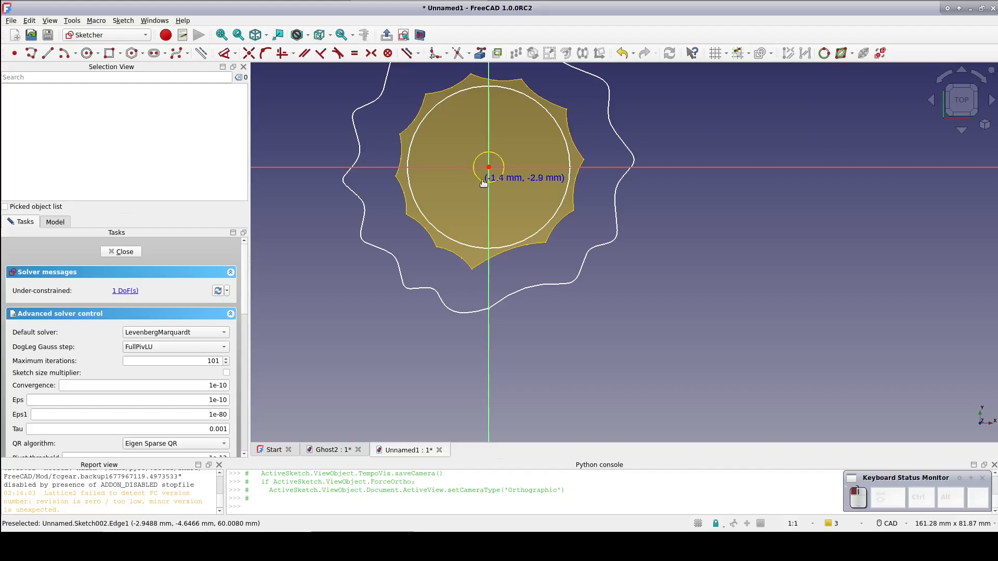
click(123, 249)
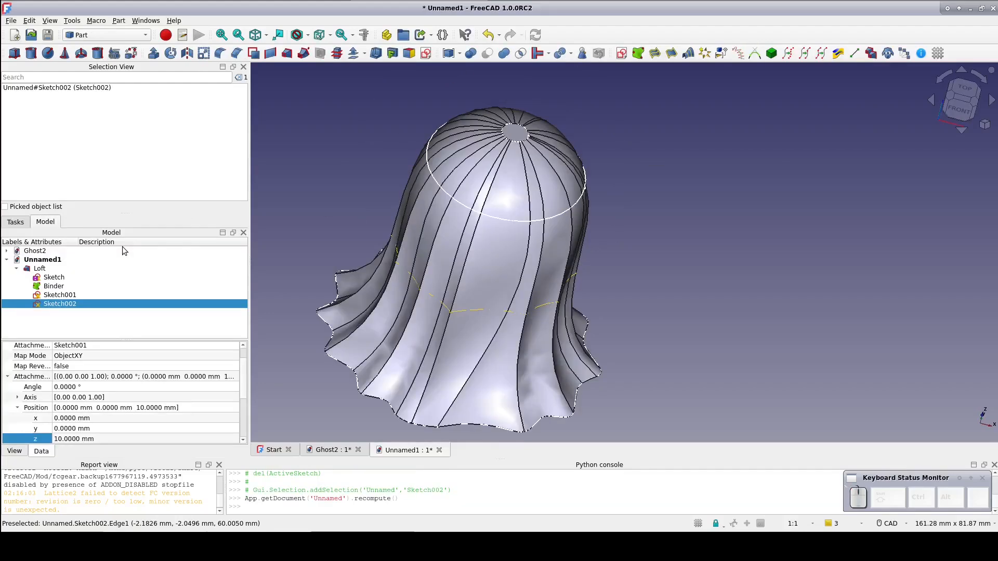
mouse_move(684, 311)
middle_down()
mouse_move(690, 266)
mouse_move(672, 314)
mouse_move(676, 251)
mouse_move(673, 279)
middle_up()
double_click(57, 304)
drag(467, 145, 471, 144)
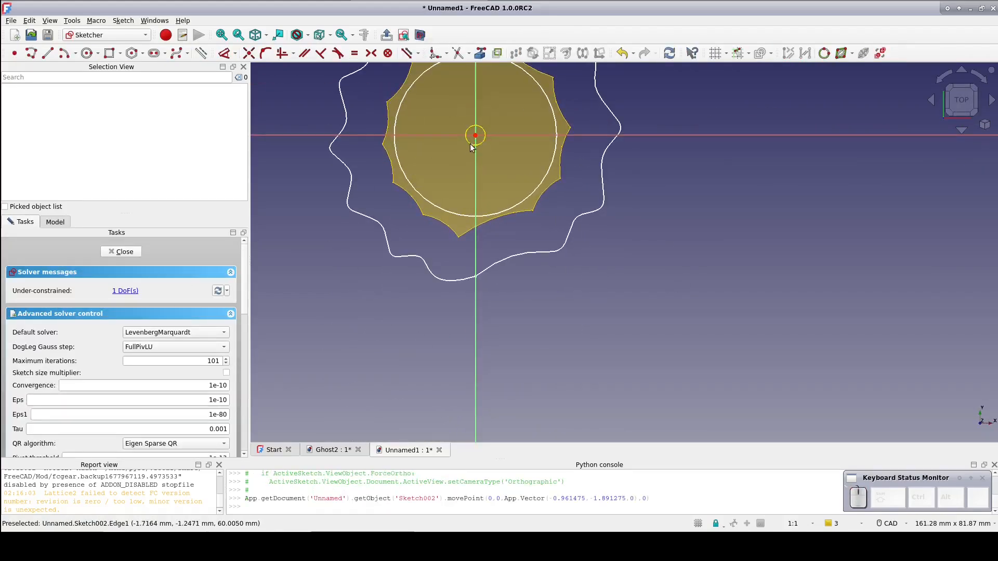
click(121, 251)
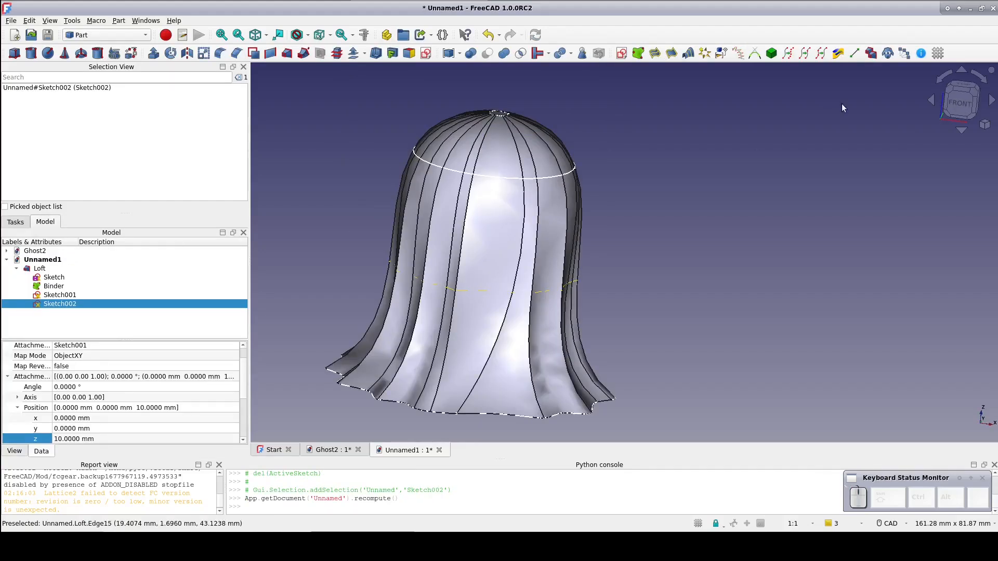
Create a new sketch on the XZ-Plane, viewed from the front, and show the ghost body in section at the sketch plane.
click(960, 102)
mouse_move(684, 301)
middle_down()
mouse_move(687, 285)
mouse_move(690, 307)
mouse_move(671, 291)
mouse_move(653, 314)
mouse_move(684, 257)
mouse_move(685, 295)
middle_up()
click(962, 107)
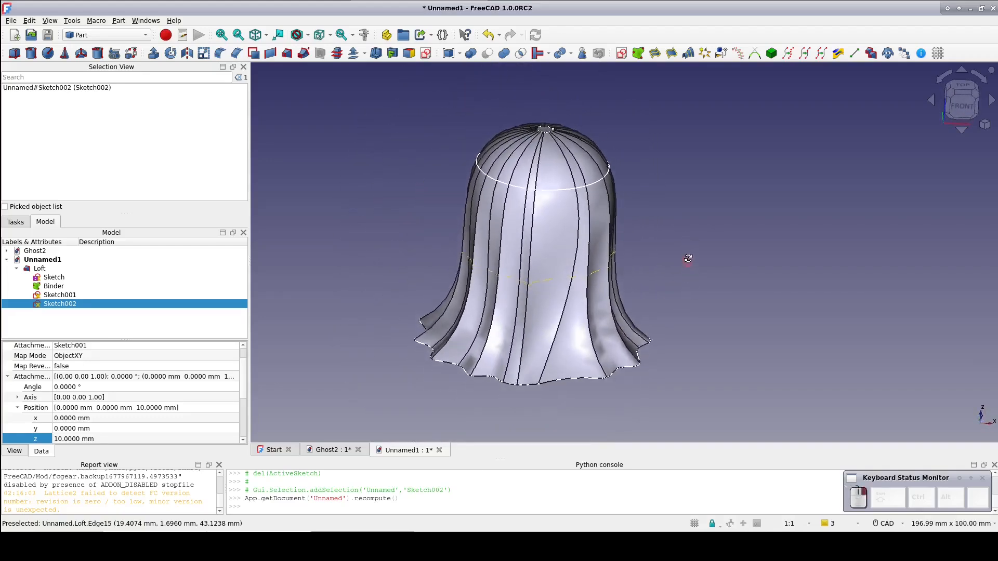
click(380, 335)
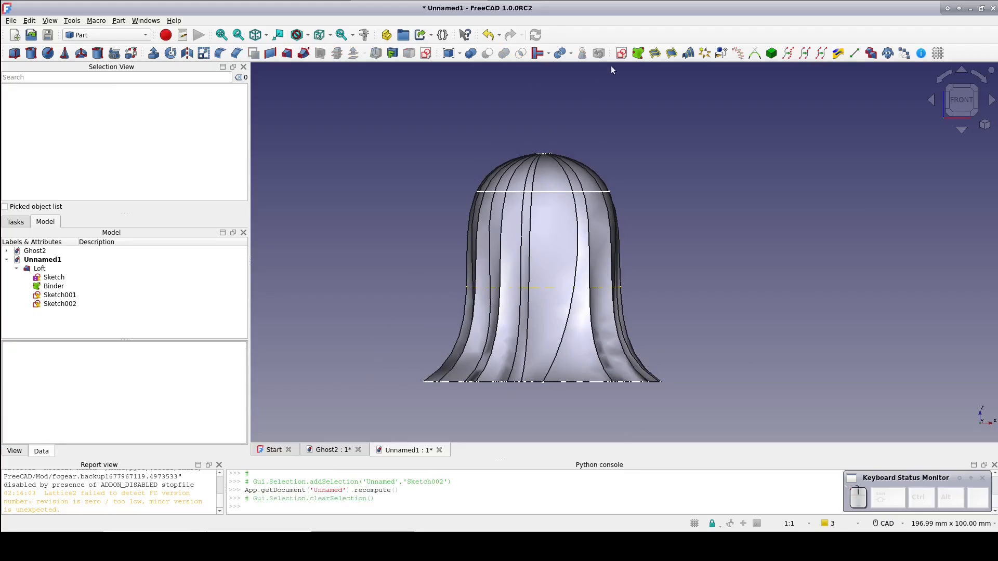
click(621, 53)
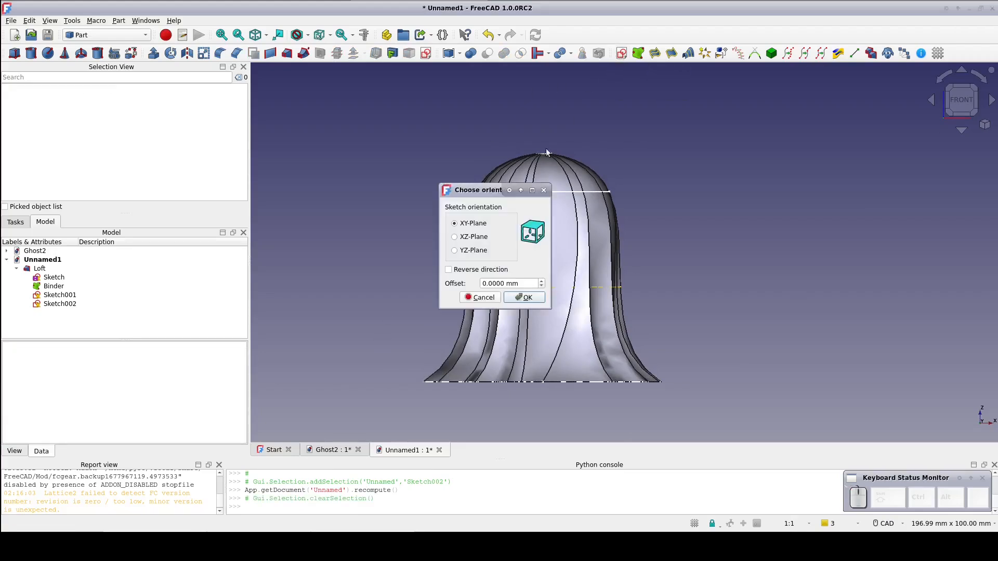
click(473, 237)
click(508, 299)
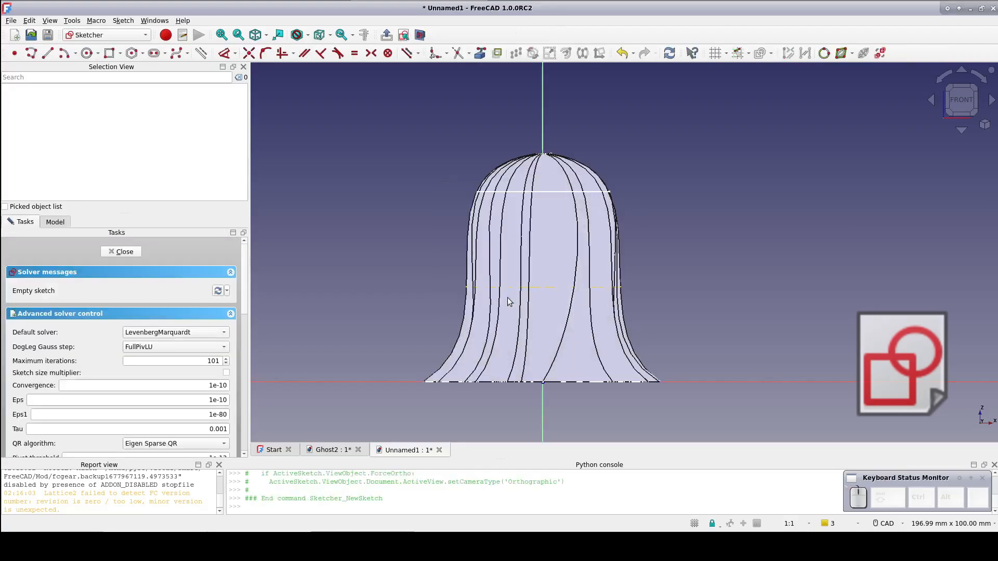
click(420, 35)
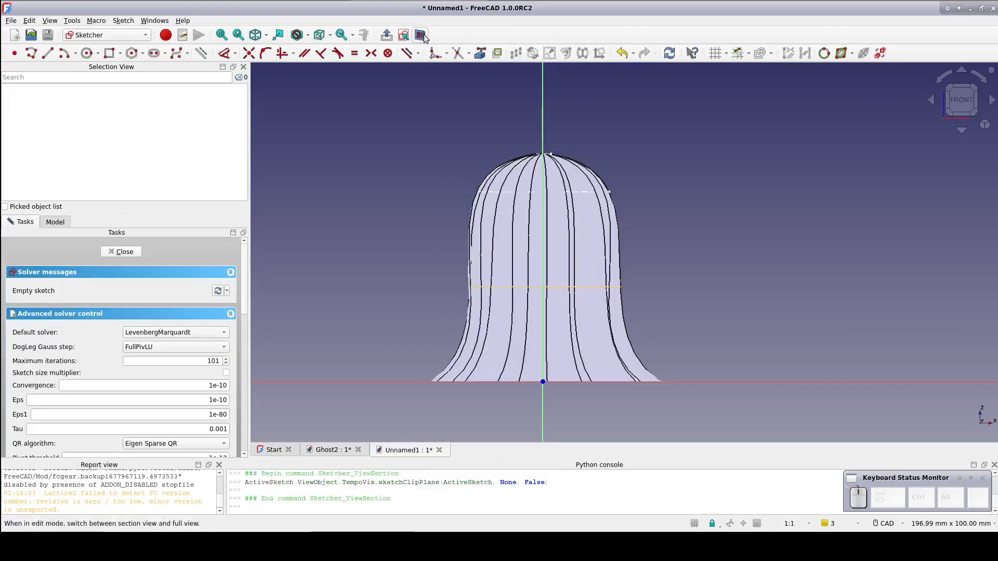
Draw a horizontal reference line along the sketch's horizontal axis, extending past both sides of the ghost, and finish the sketch.
click(47, 53)
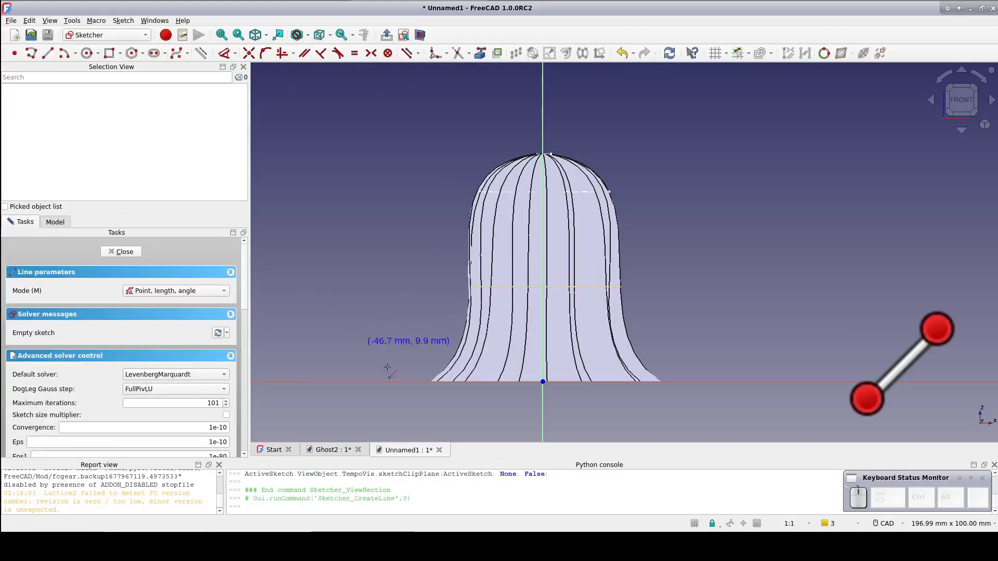
click(372, 381)
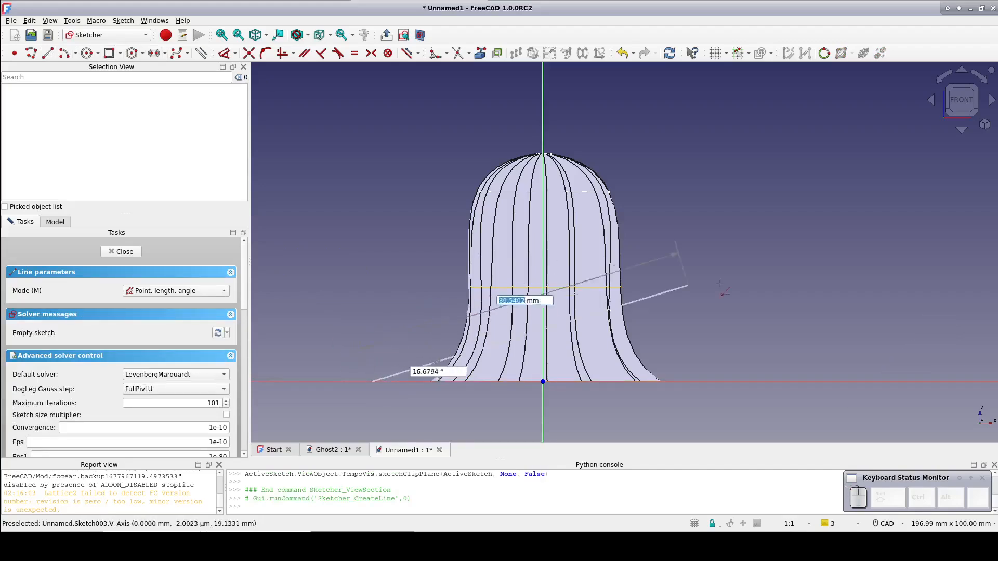
click(784, 382)
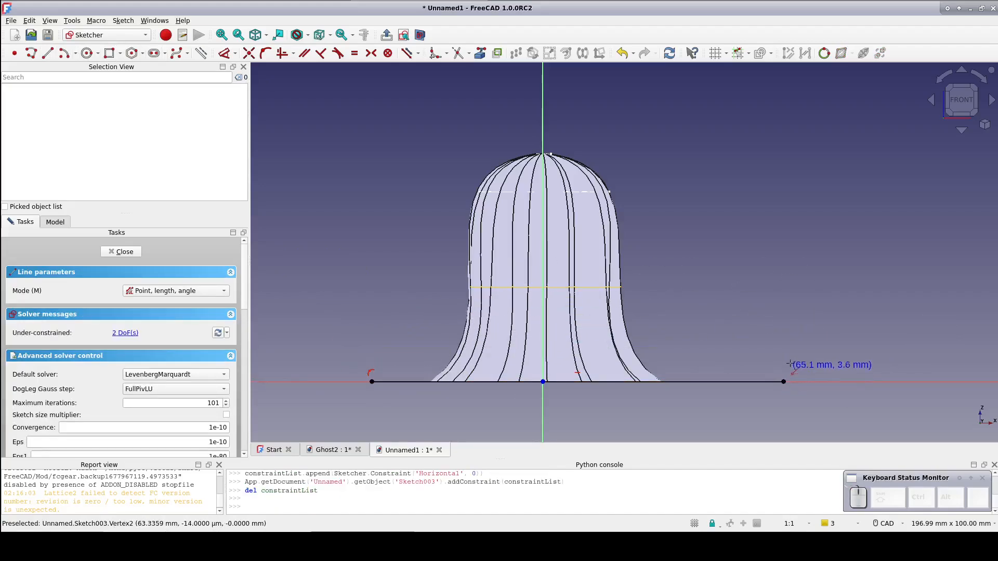
key(Escape)
click(125, 251)
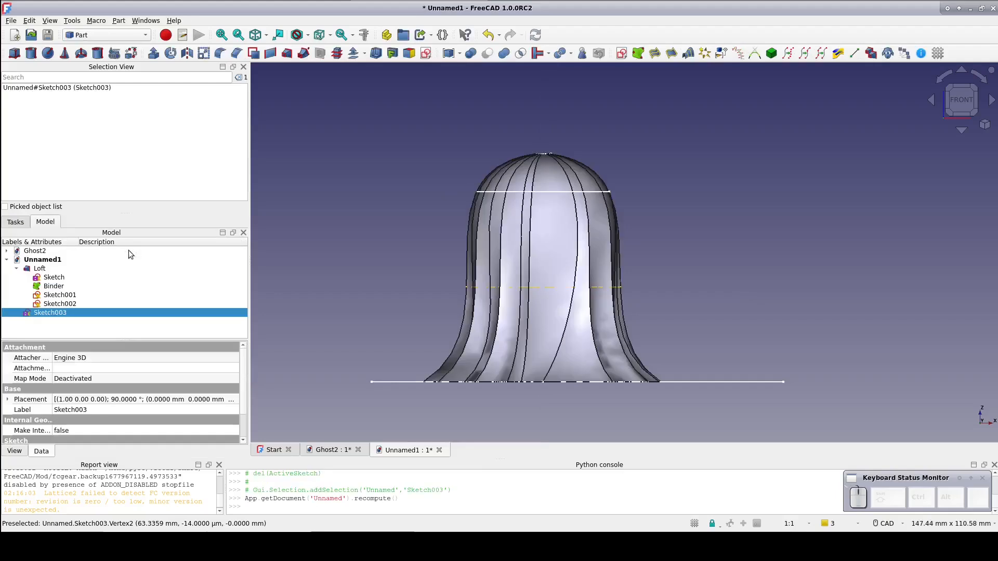
Set the reference line sketch's placement position Z to 43 mm to place it at eye height.
click(7, 399)
click(18, 431)
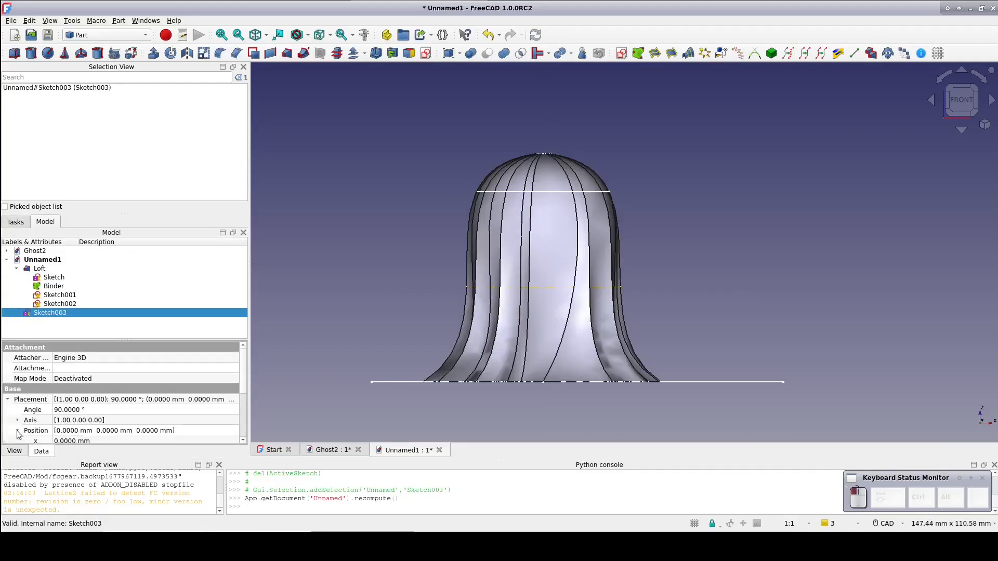
scroll(128, 431, down, 1)
click(106, 430)
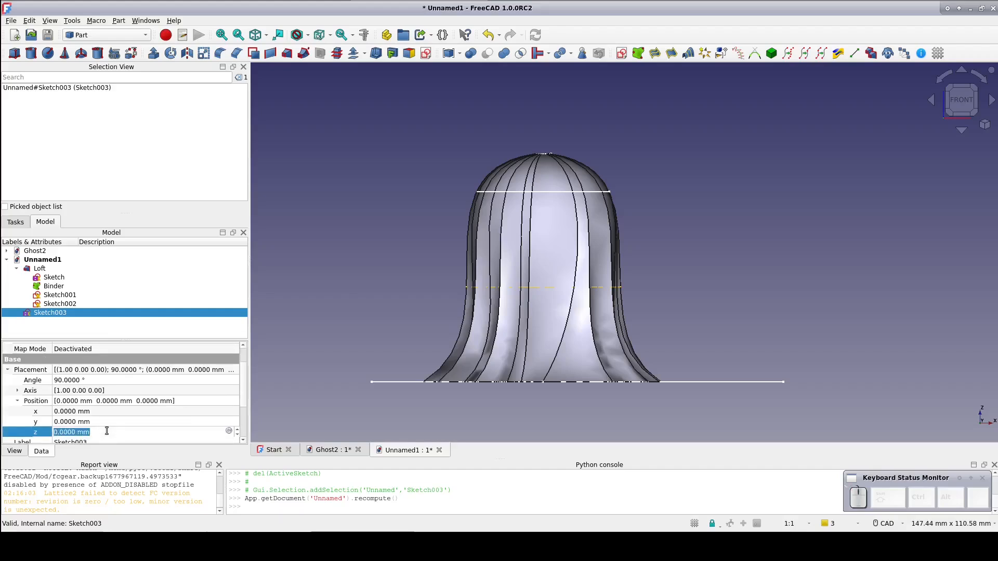
text(40)
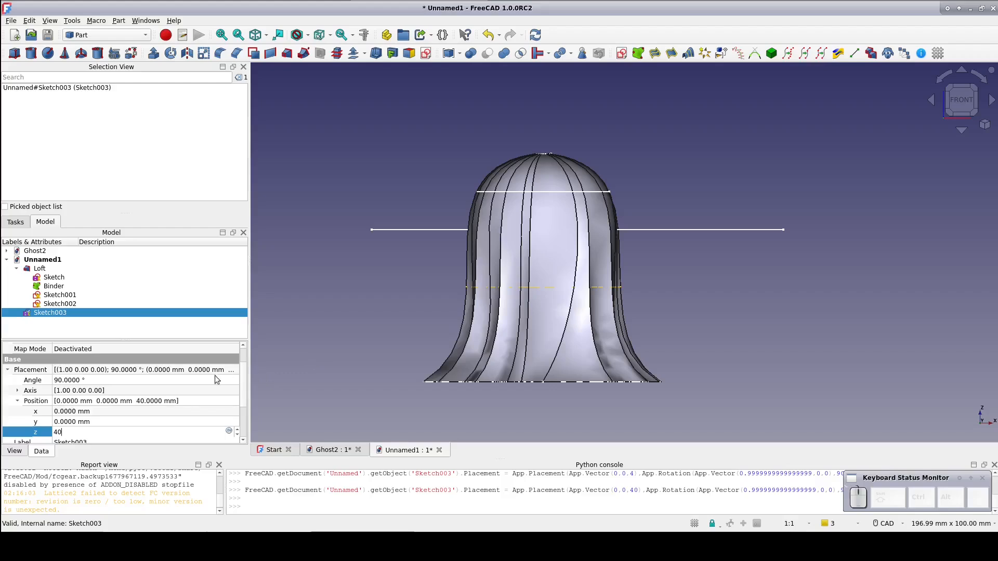
click(237, 431)
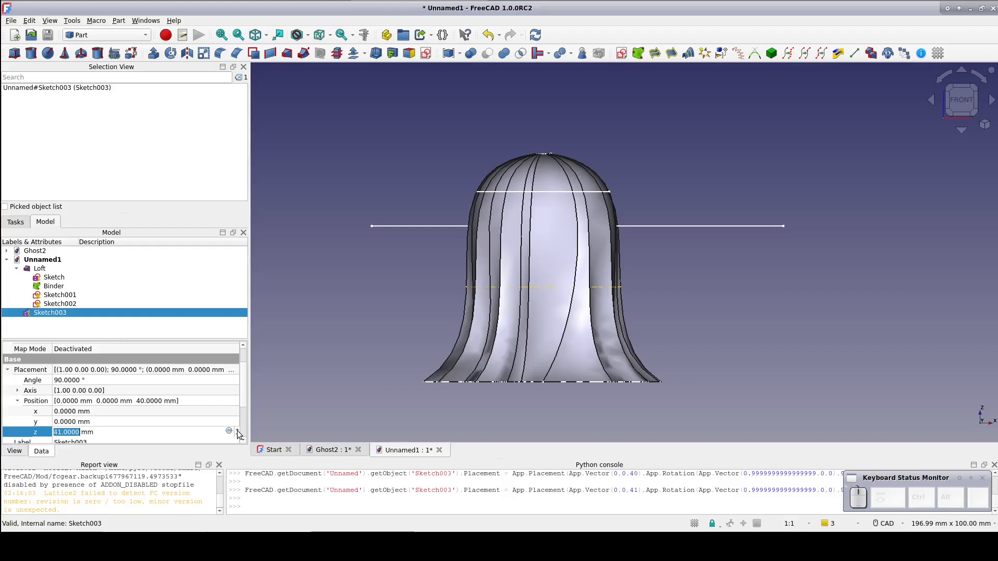
click(237, 431)
click(237, 431)
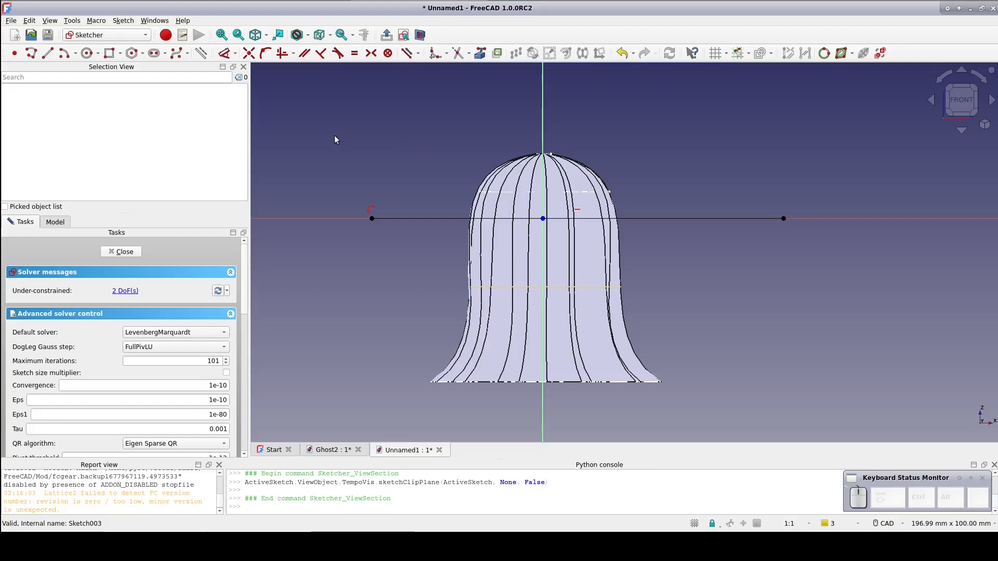
Replace Sketch003's reference line with an upright centre ellipse on the horizontal axis, centred about 7.5 mm left of the vertical axis.
click(98, 54)
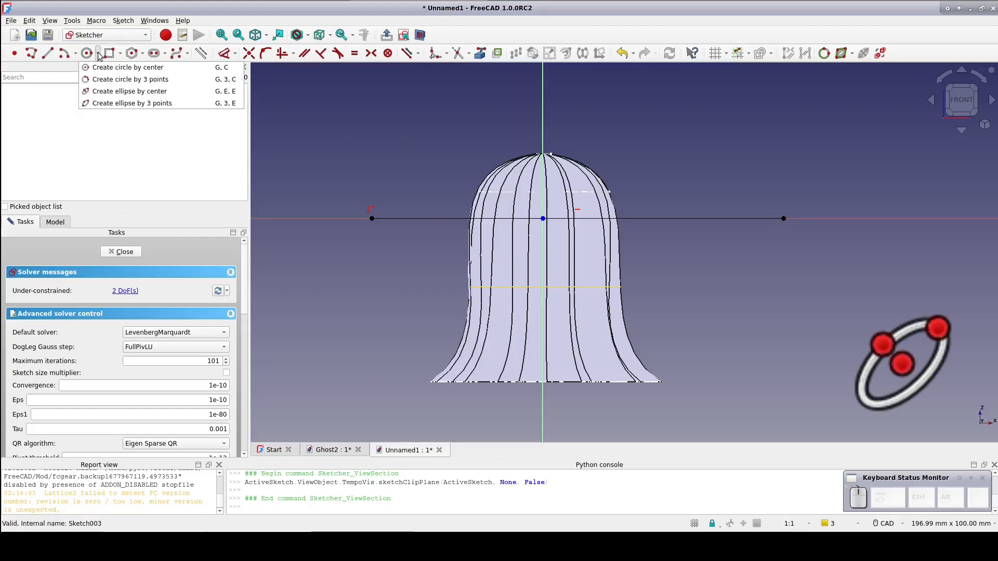
click(110, 92)
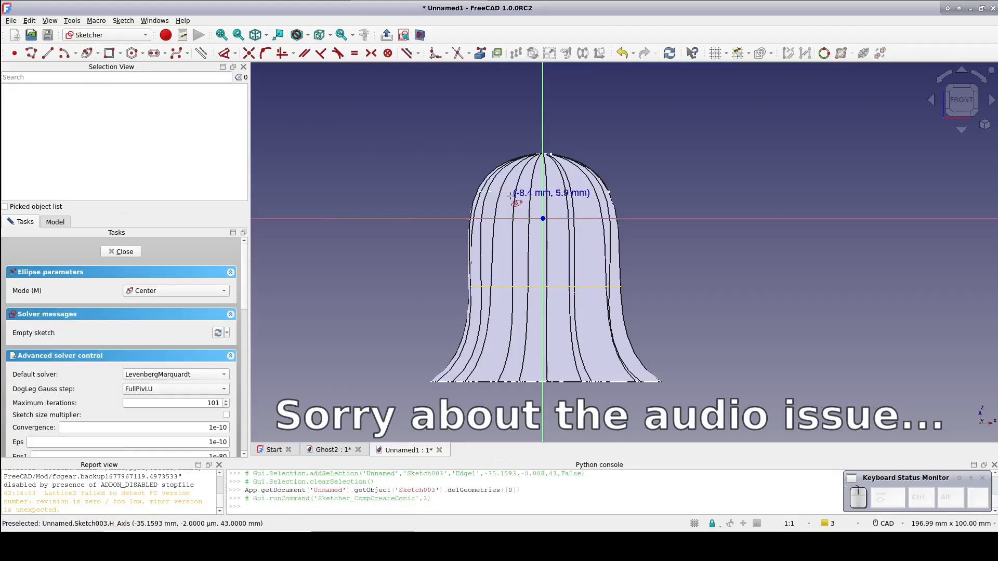
click(543, 218)
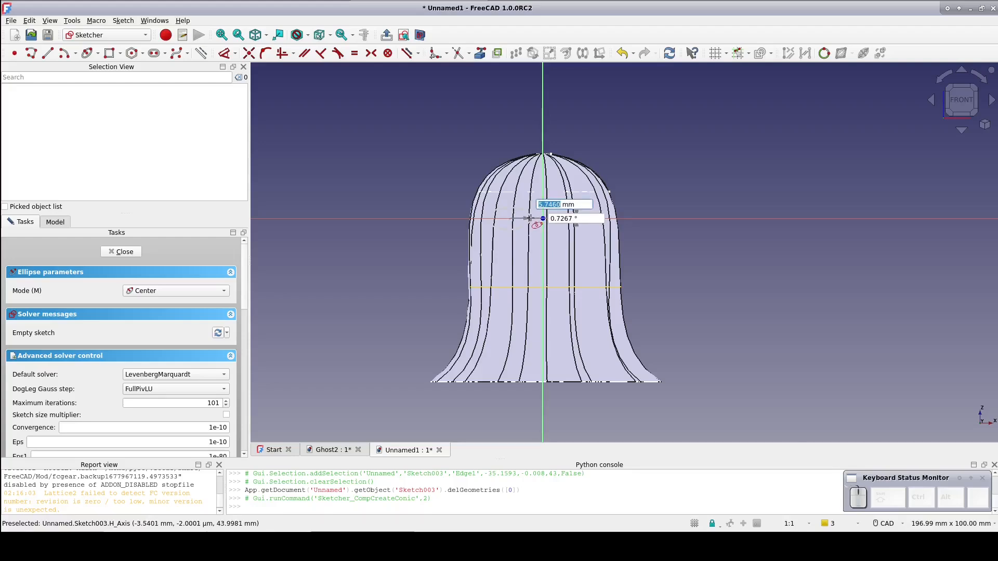
click(530, 218)
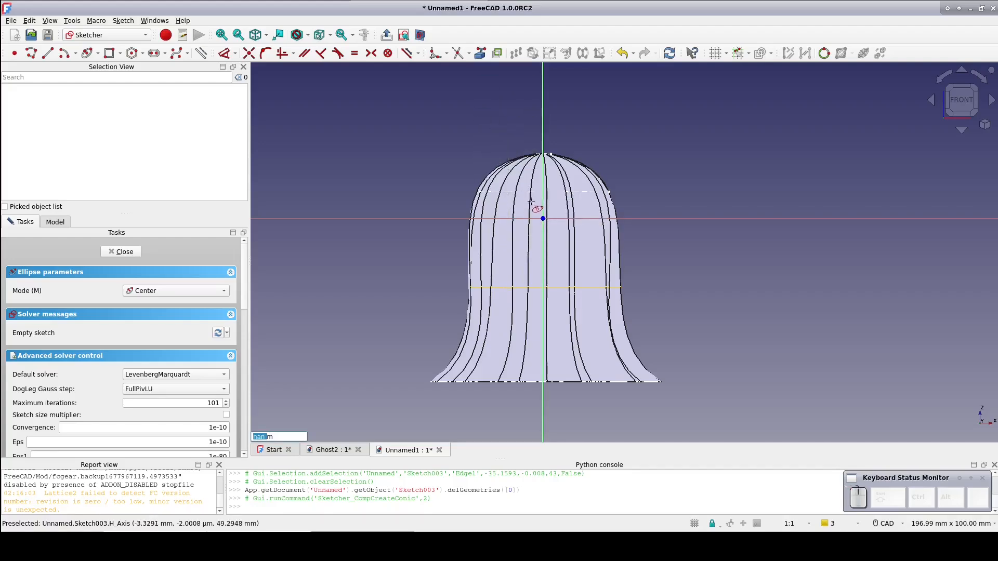
click(520, 189)
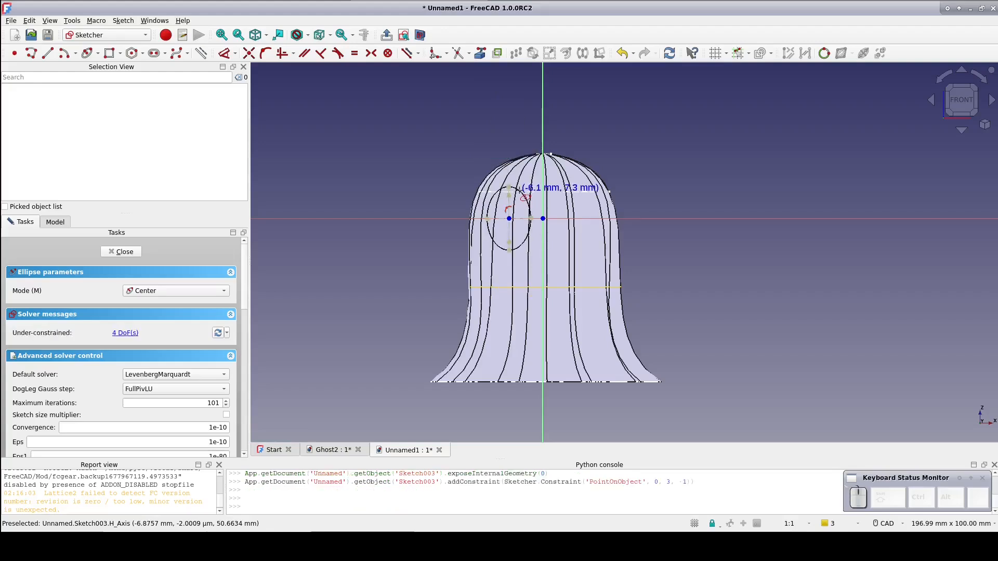
right_click(643, 172)
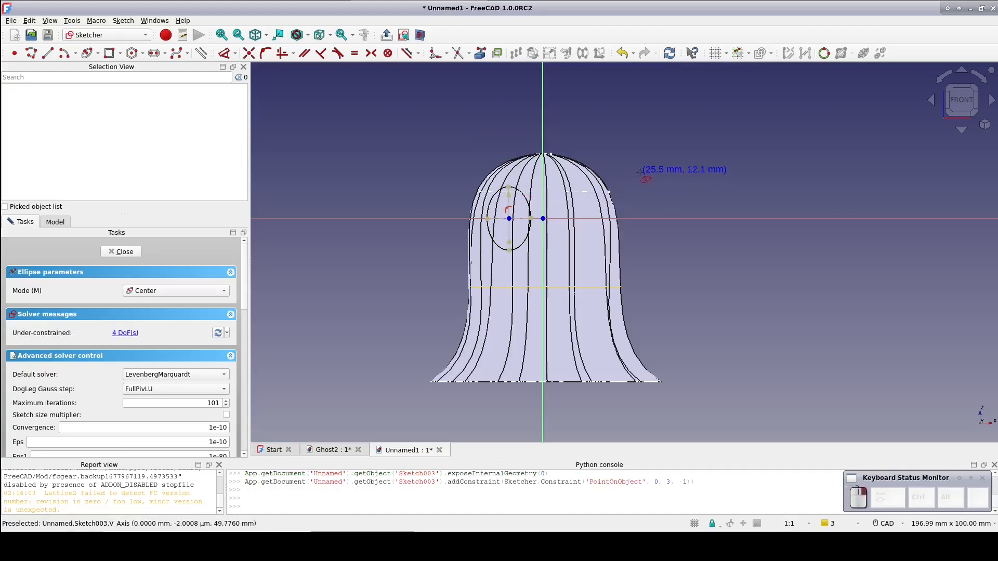
mouse_move(508, 218)
mouse_down()
mouse_move(532, 220)
mouse_move(515, 223)
mouse_up()
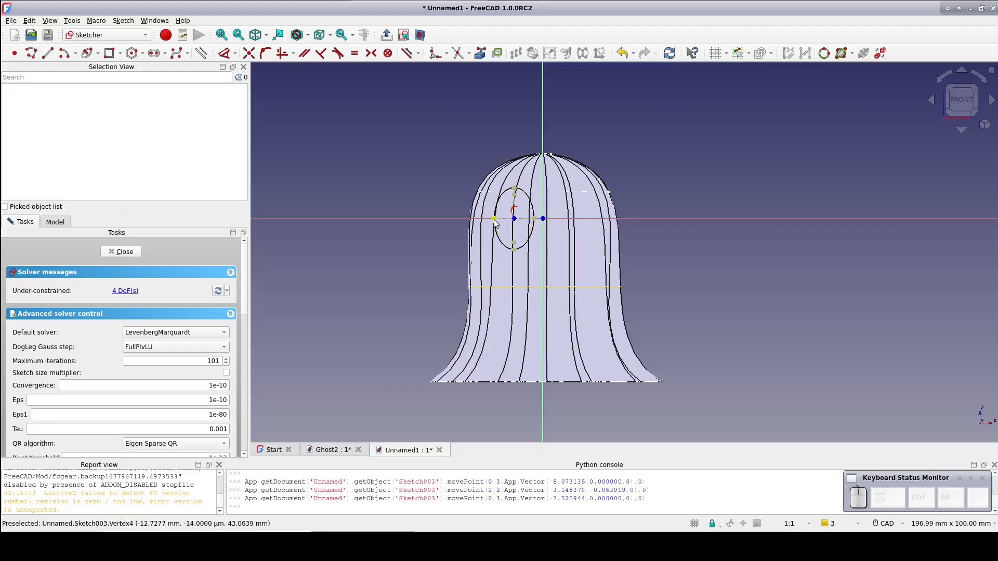
Constrain the ellipse's outer minor-axis endpoint onto the horizontal axis and apply a vertical constraint to its major axis.
drag(494, 221, 494, 219)
click(494, 219)
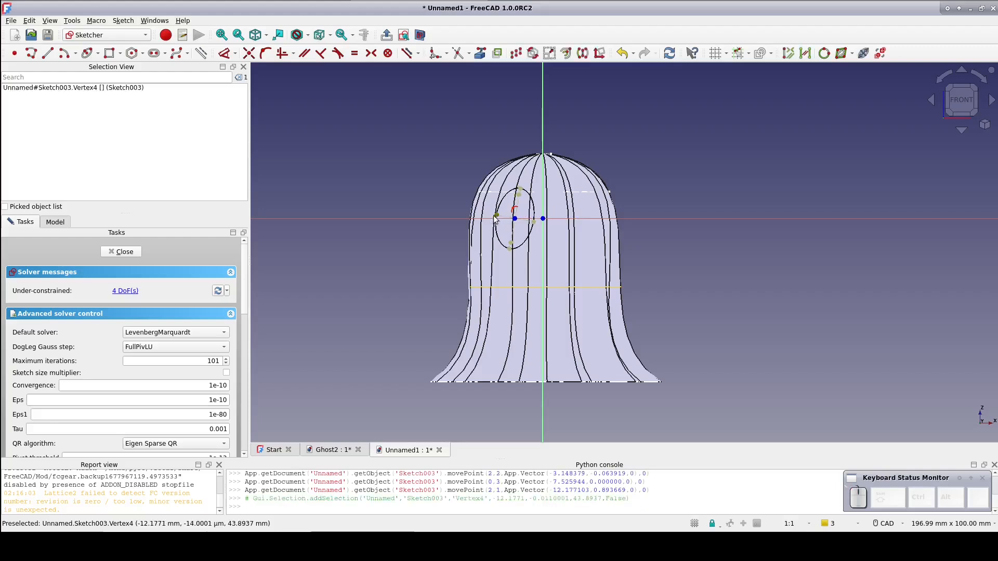
click(438, 218)
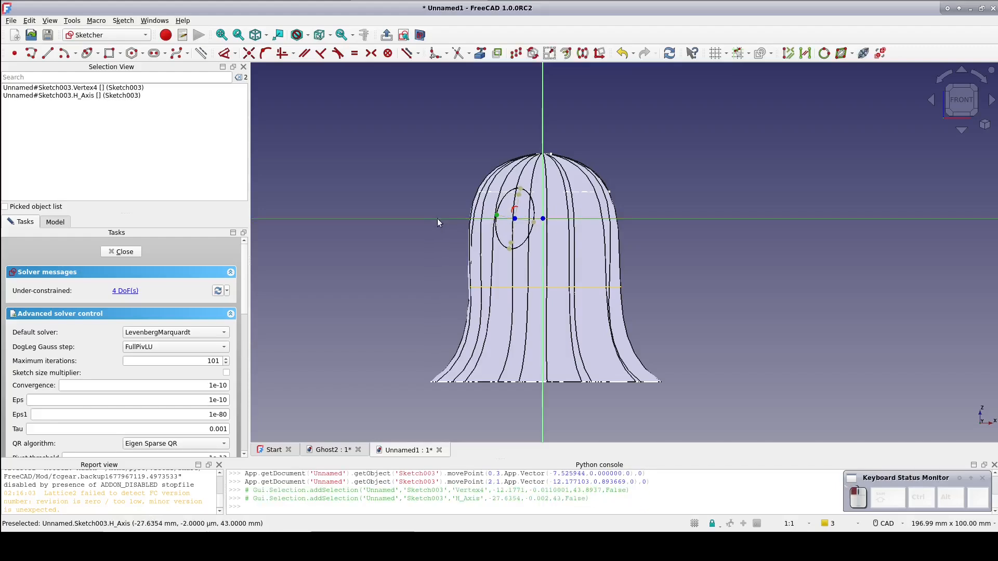
click(264, 54)
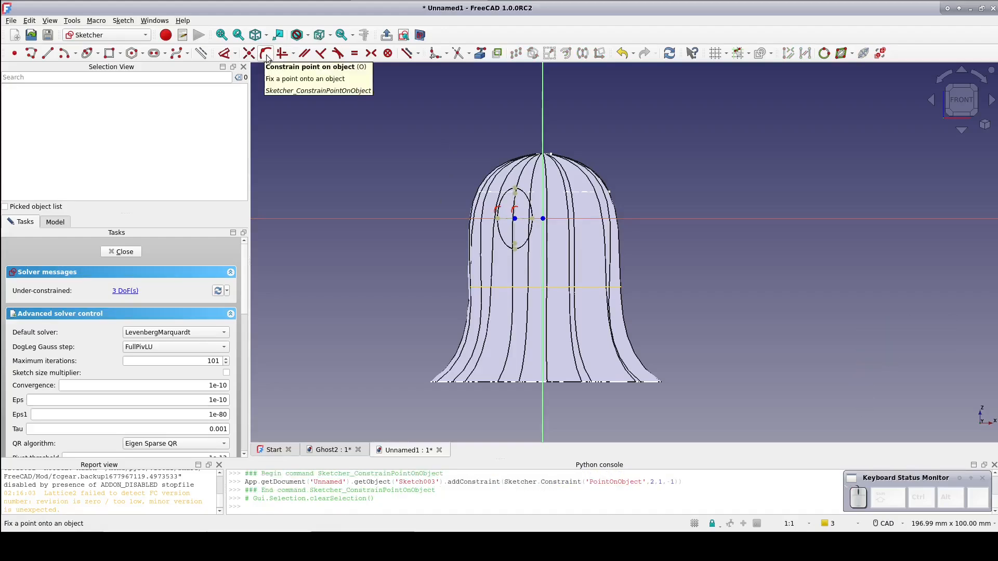
click(513, 233)
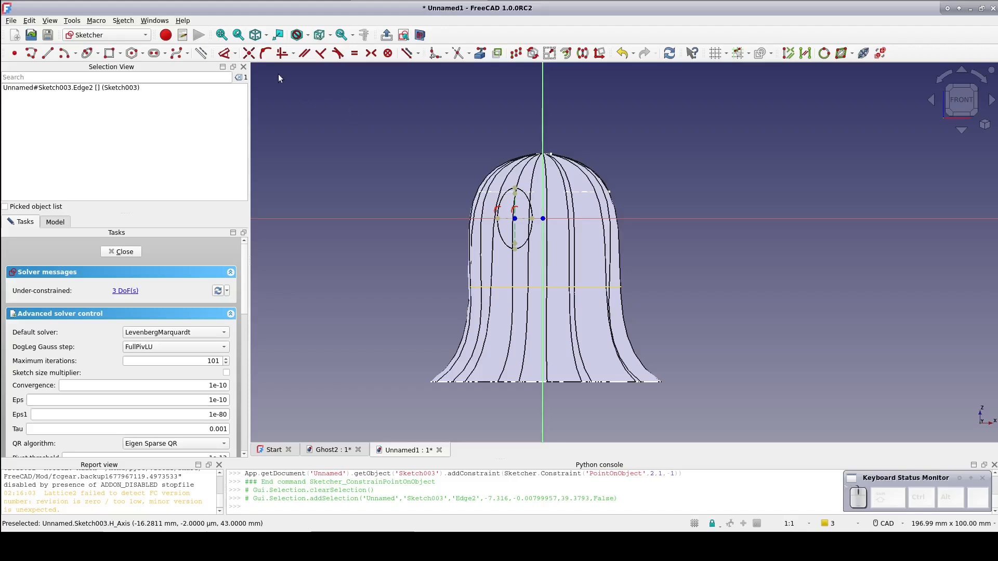
click(282, 54)
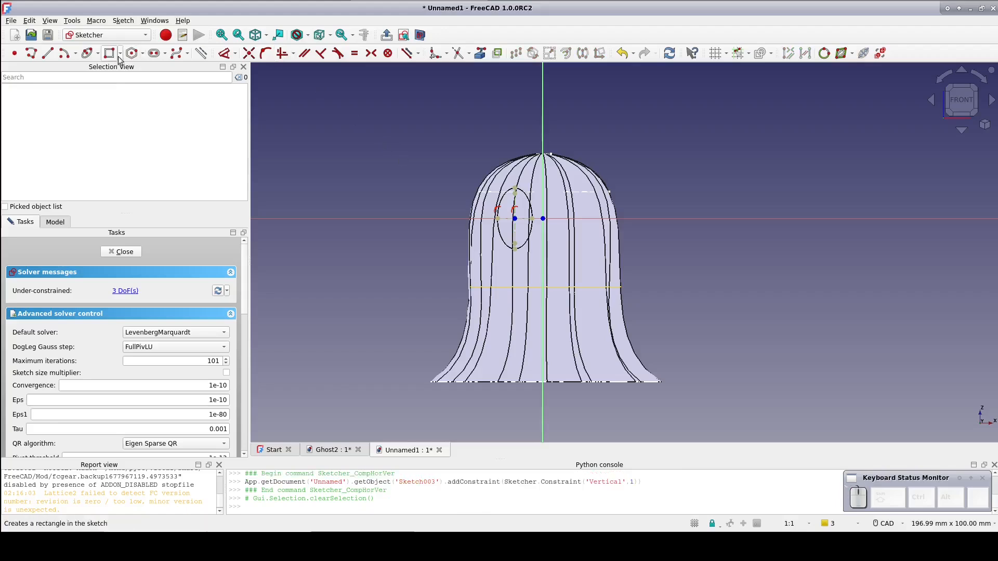
Draw a second upright centre ellipse on the horizontal axis, about 8 mm right of the vertical axis, for the other eye.
click(87, 53)
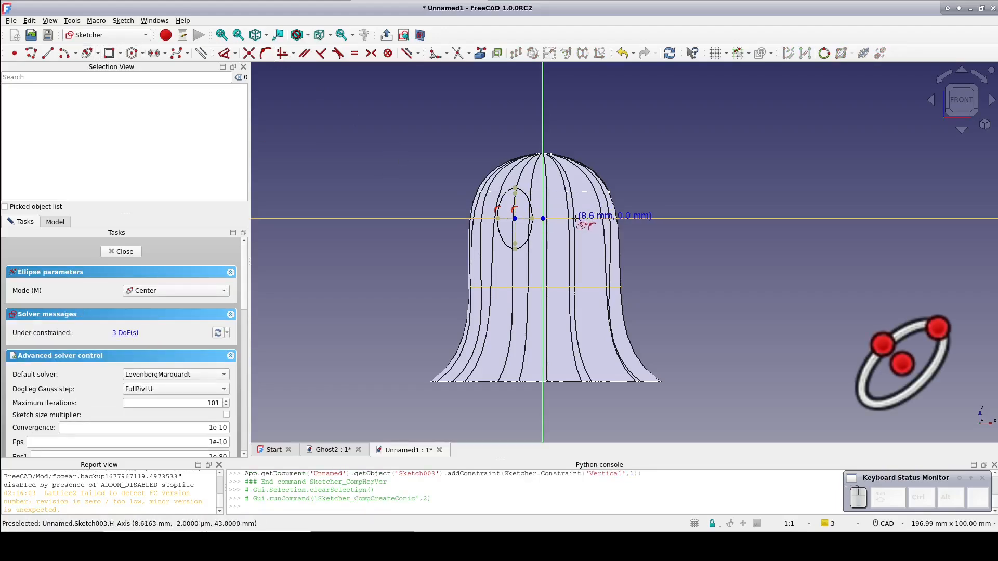
click(574, 219)
click(591, 219)
click(573, 197)
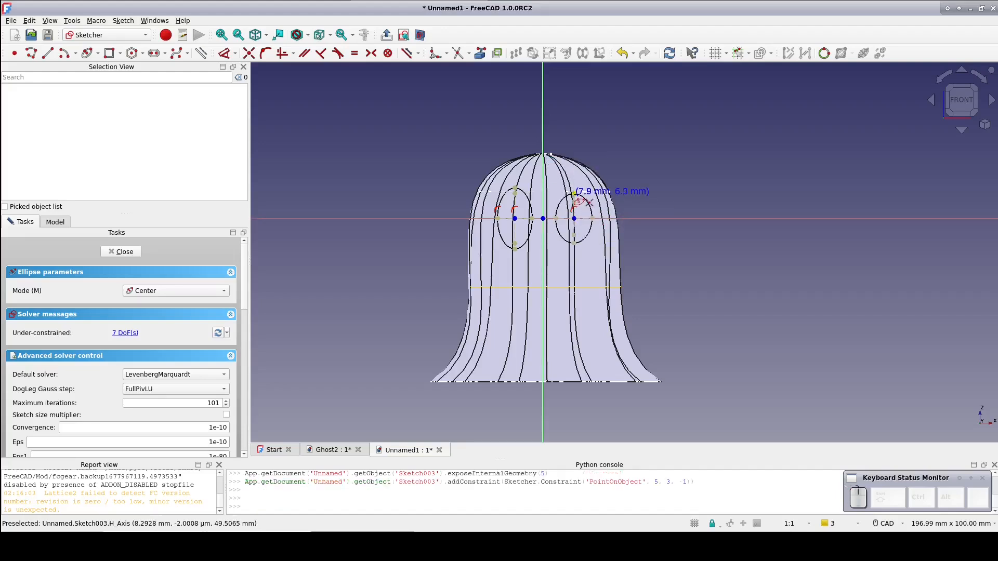
Constrain the two ellipses' major axes equal to each other, and likewise their minor axes.
scroll(577, 228, up, 4)
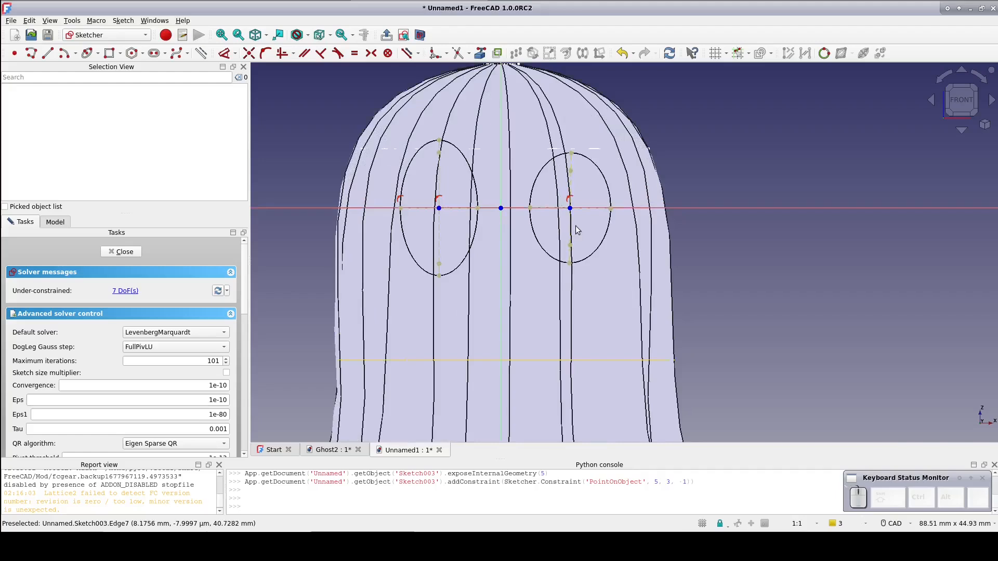
click(570, 190)
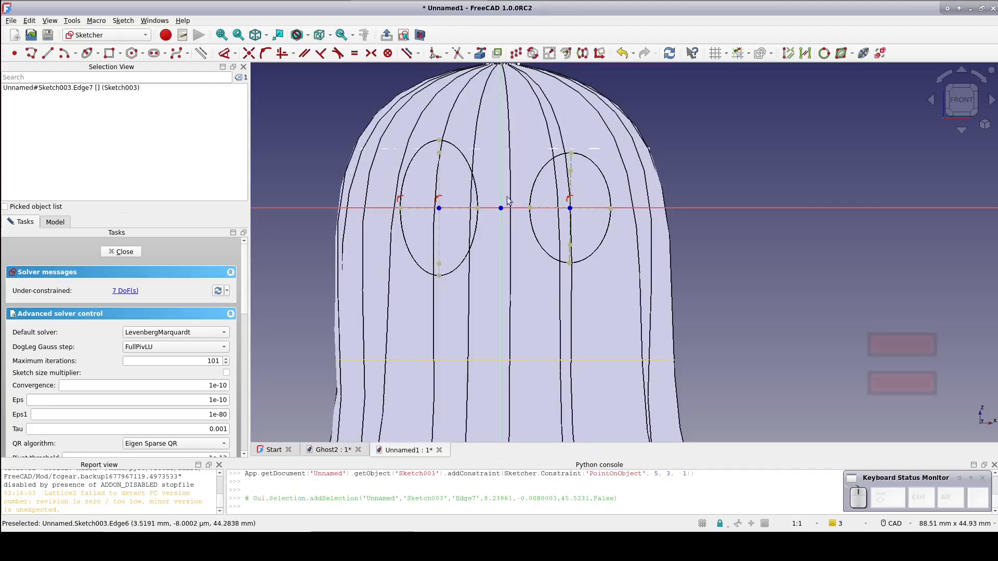
ctrl+click(444, 188)
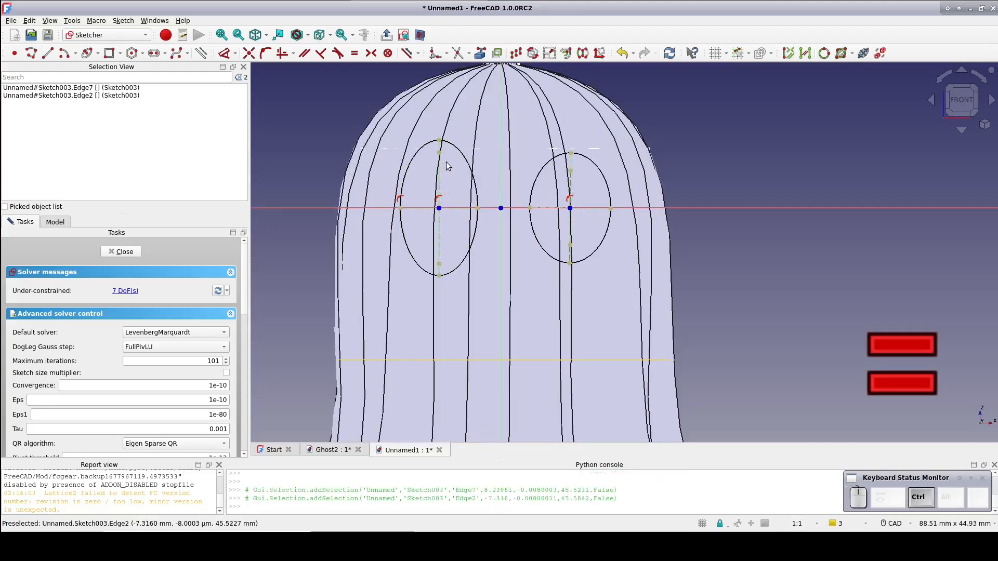
click(354, 54)
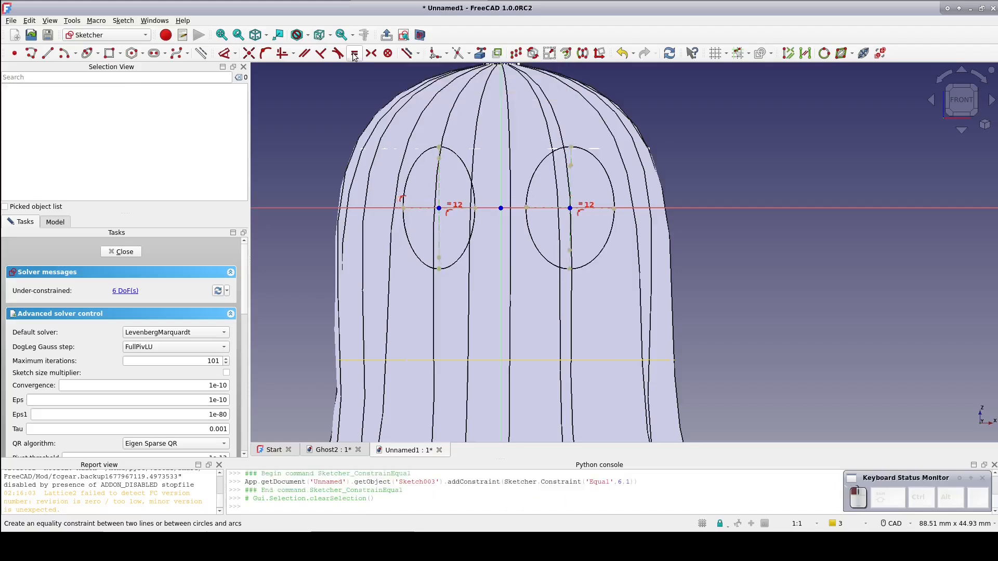
click(422, 208)
ctrl+click(598, 210)
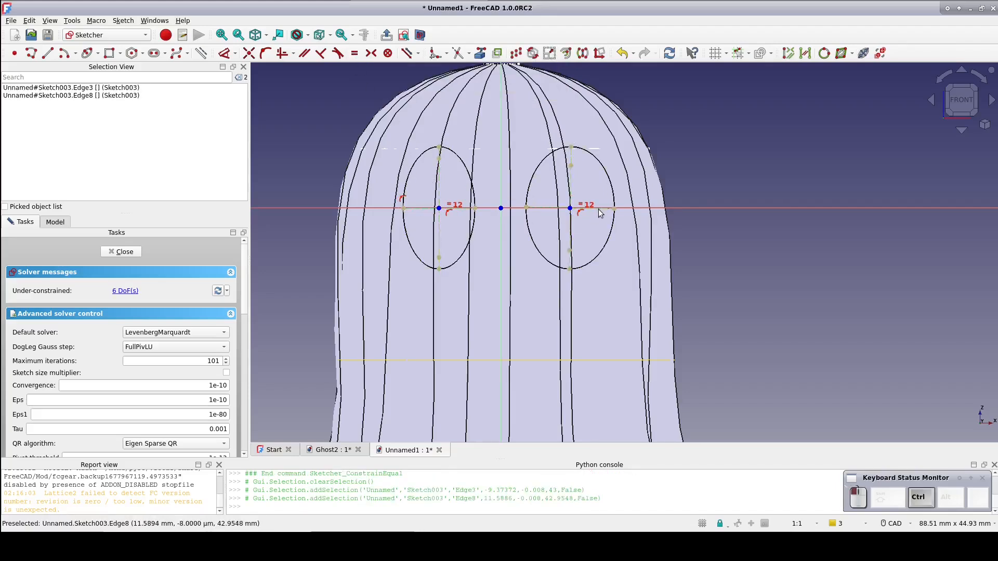
click(355, 54)
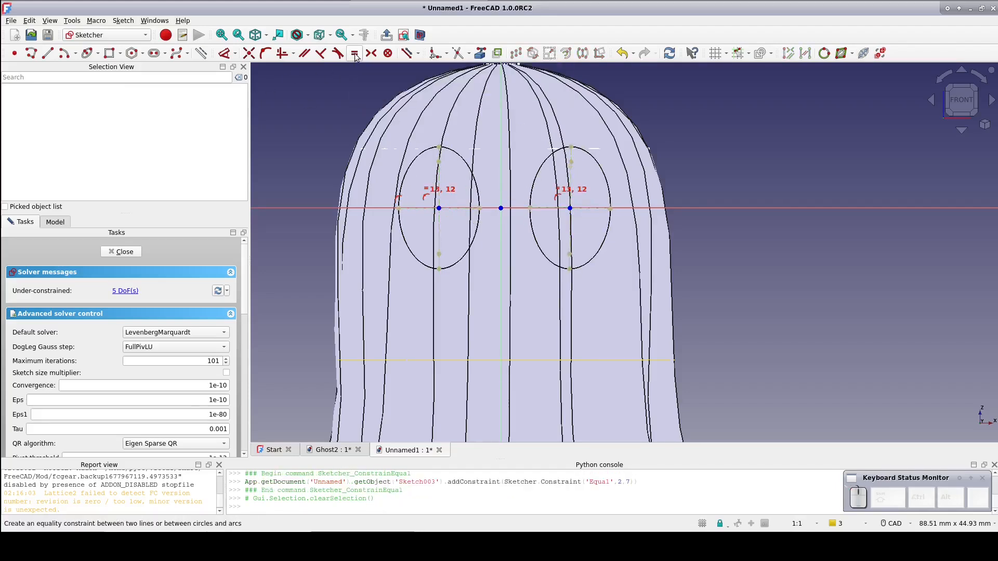
Constrain the two ellipse centres symmetric about the origin, draw them in to about 7.2 mm from it, and close the sketch.
click(439, 207)
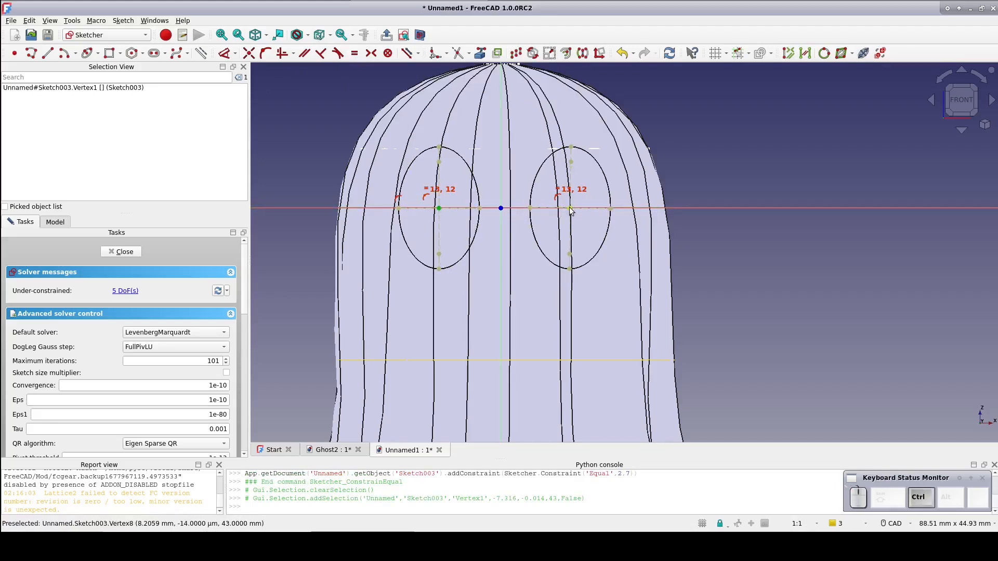
ctrl+click(570, 207)
ctrl+click(501, 208)
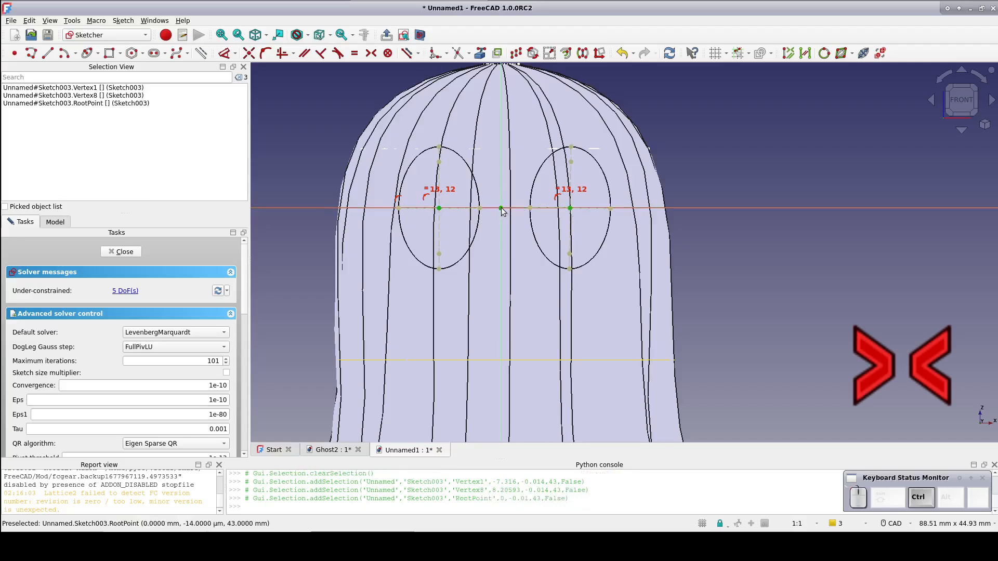
click(371, 54)
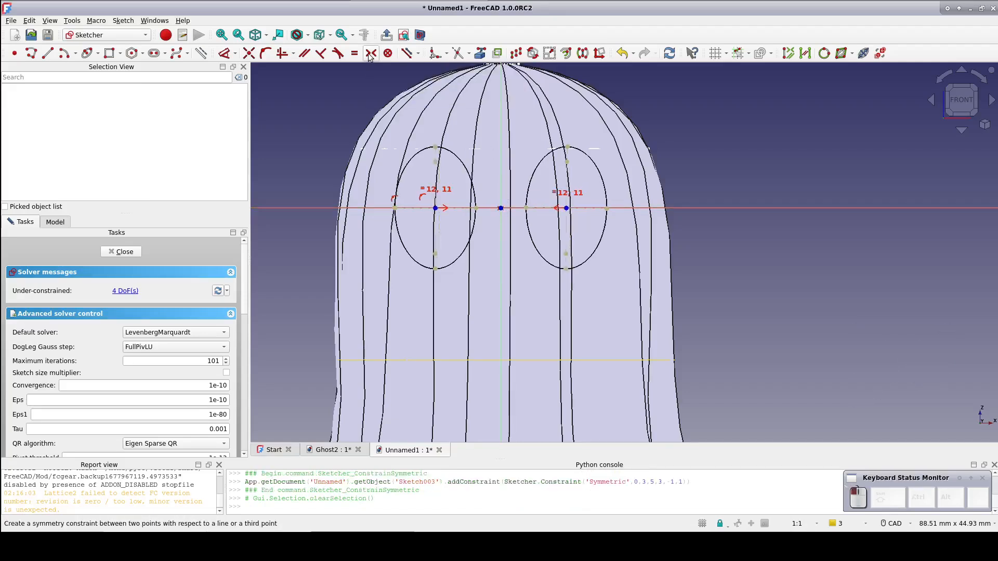
drag(567, 208, 562, 210)
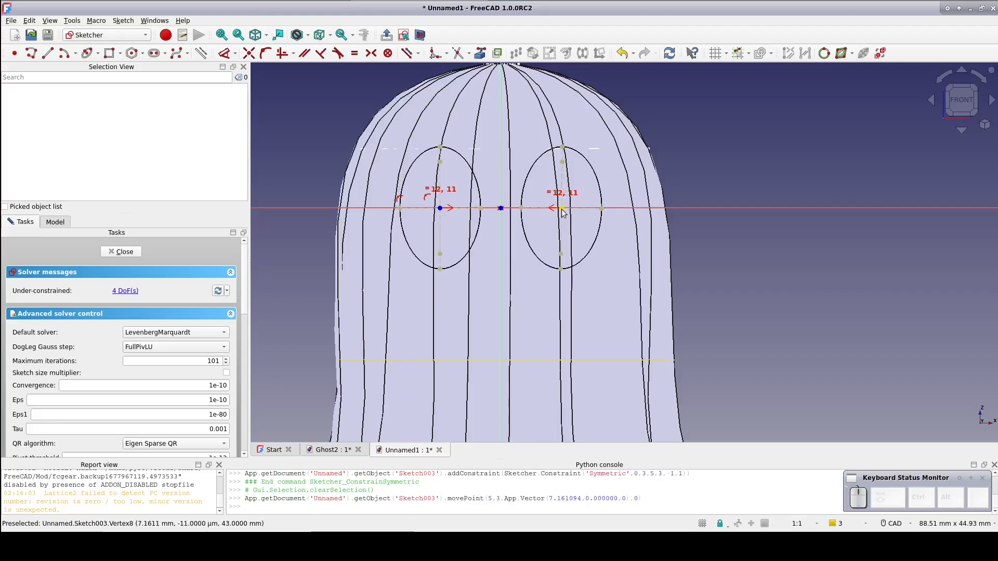
click(132, 251)
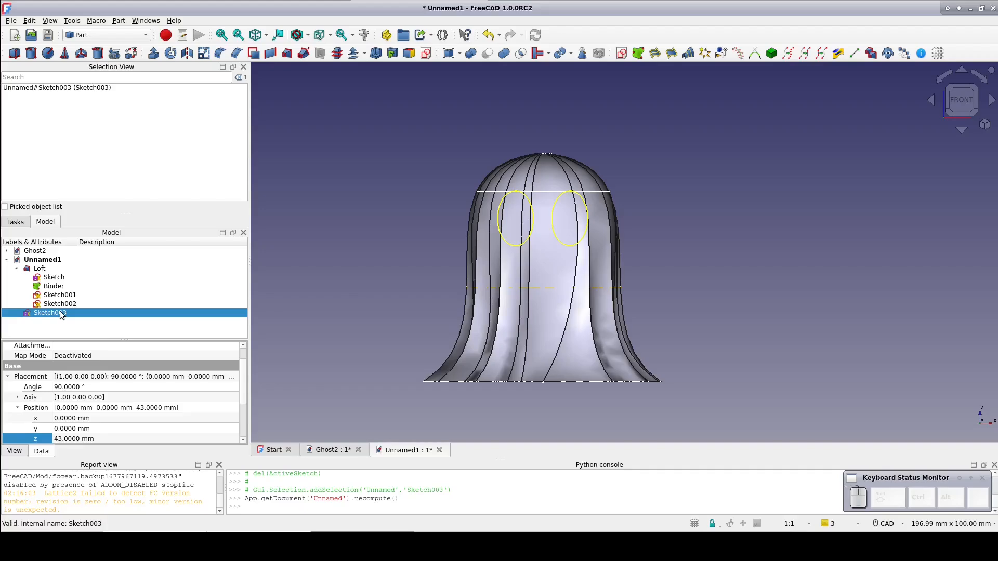
Create a Draft clone of the loft.
click(41, 268)
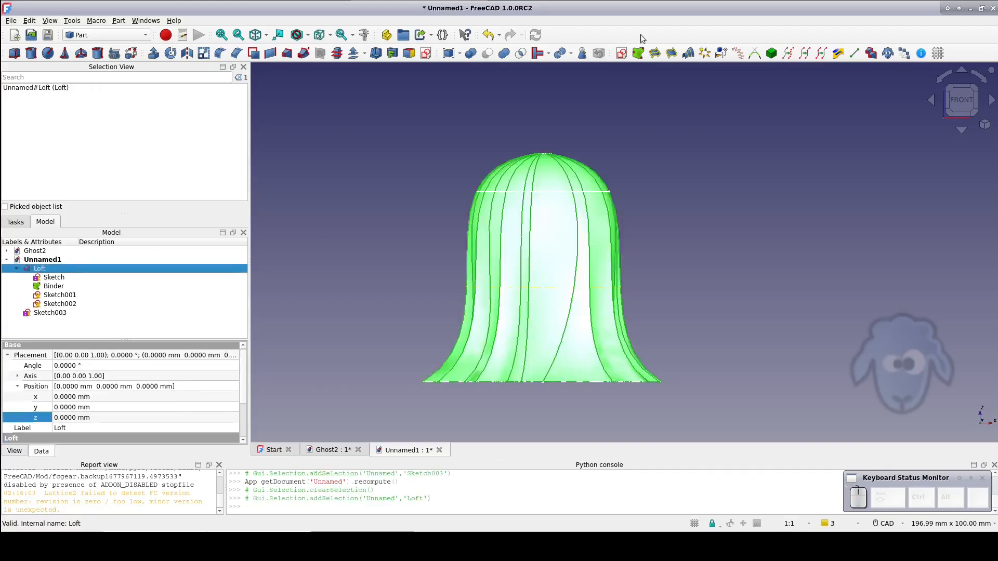
click(887, 53)
key(r)
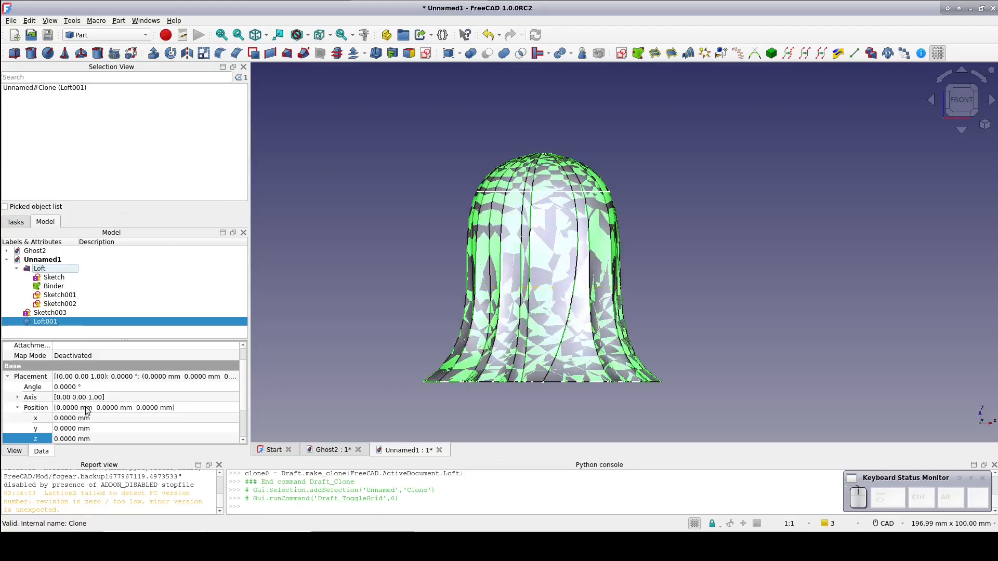
Set the cloned loft's scale to 0.9 in both X and Y.
scroll(86, 411, down, 1)
scroll(86, 411, down, 1)
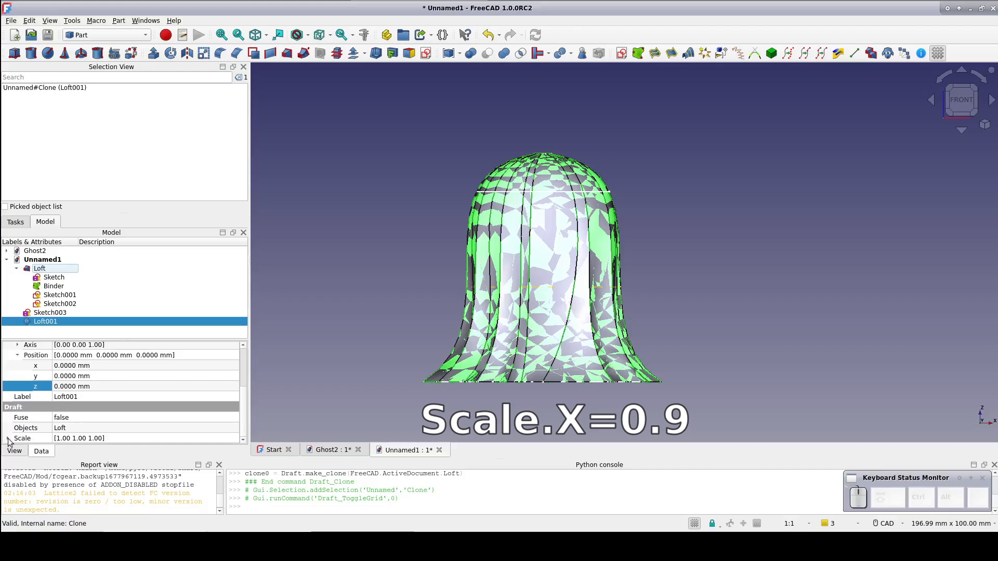
click(8, 438)
click(81, 418)
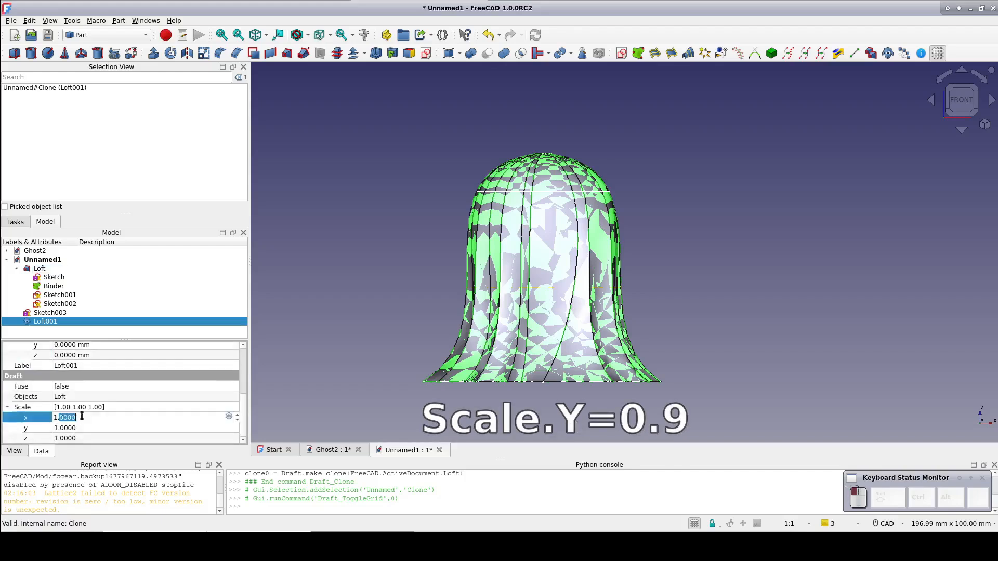
text(0.9)
key(Tab)
text(0.)
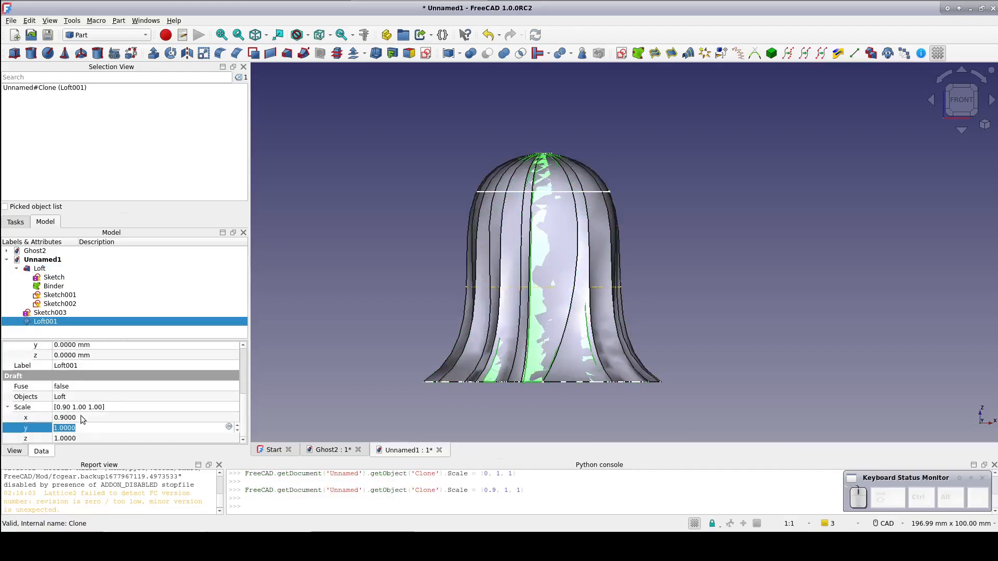
text(9)
click(273, 376)
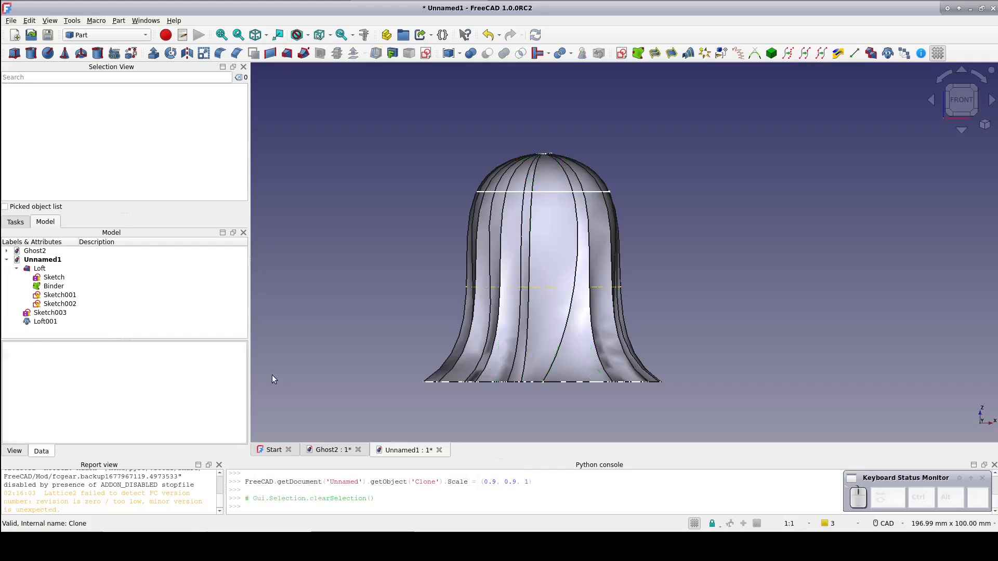
Set the original loft's transparency to 50 and hide its scaled clone.
click(40, 269)
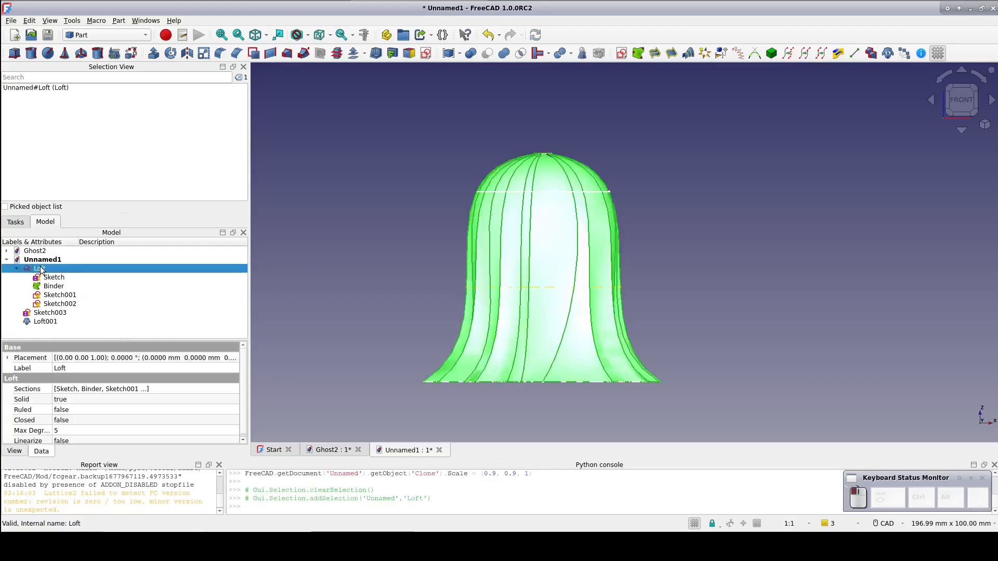
click(14, 452)
scroll(66, 409, down, 3)
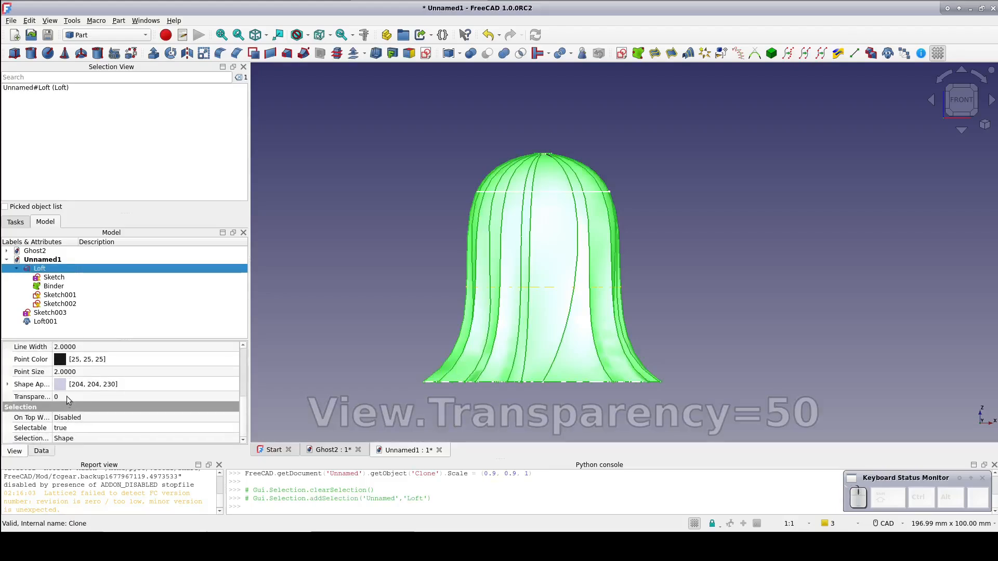
click(68, 396)
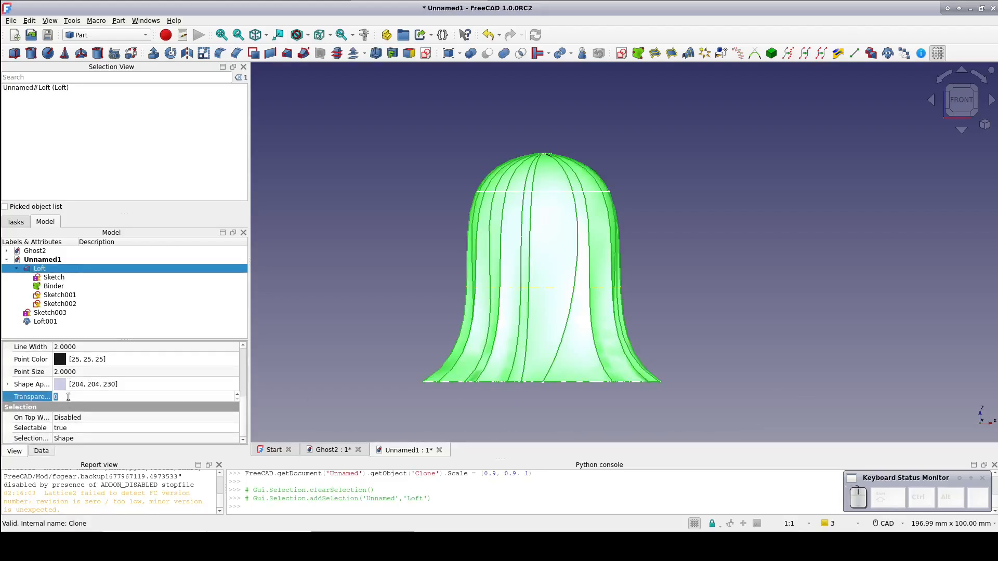
text(5)
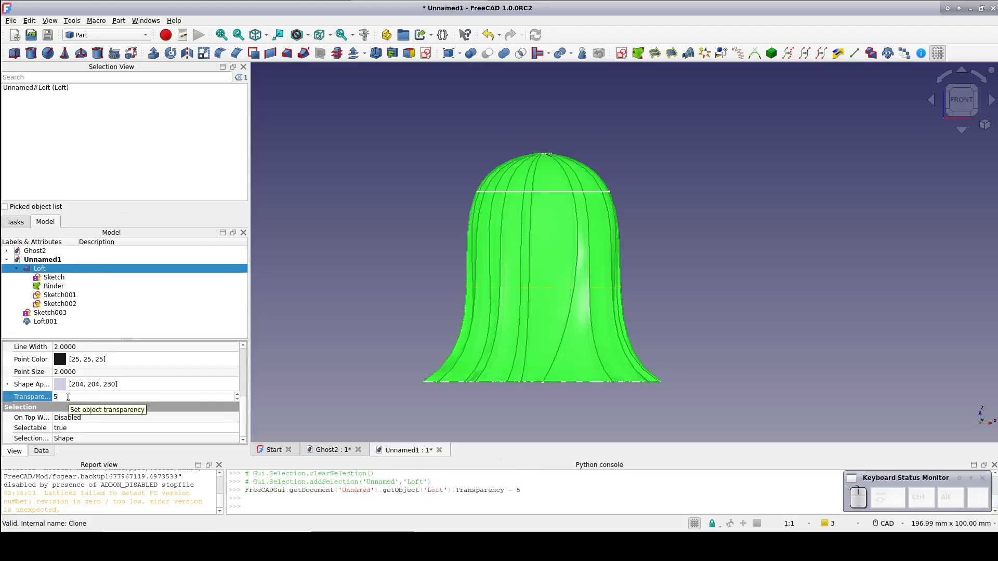
text(0)
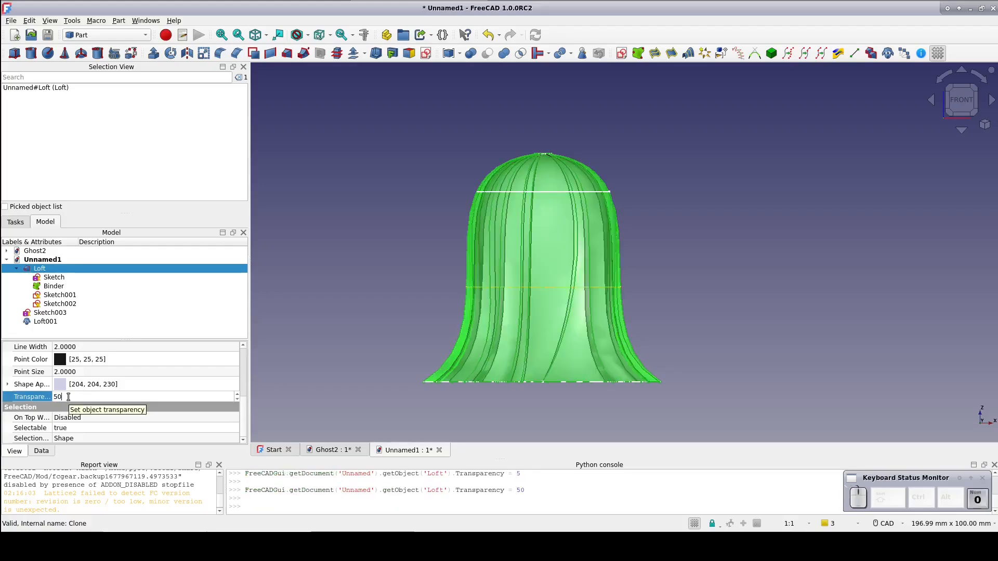
click(333, 322)
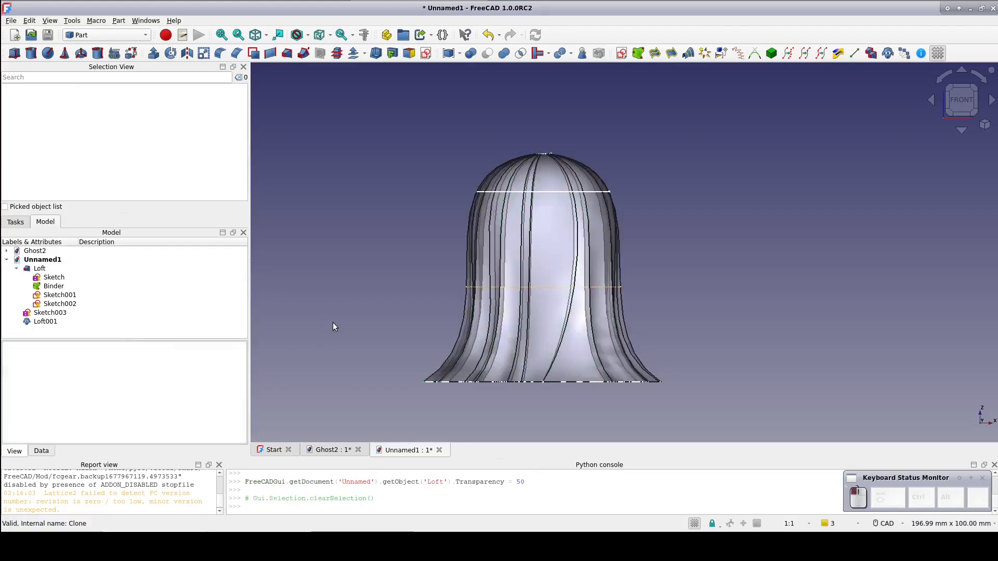
click(51, 322)
key(space)
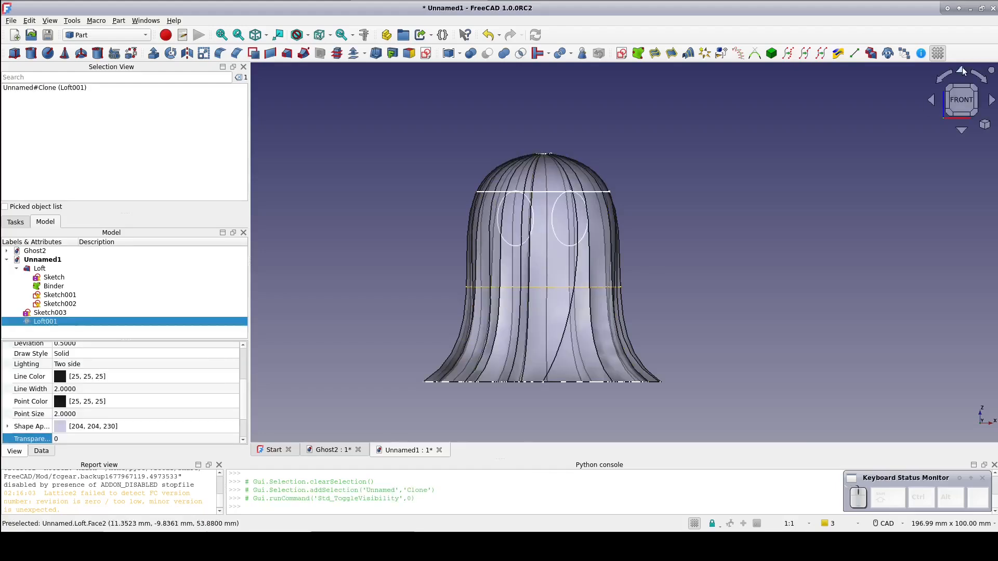
Create a 100 x 100 mm plane primitive at the origin.
click(962, 130)
click(961, 131)
click(961, 131)
click(961, 131)
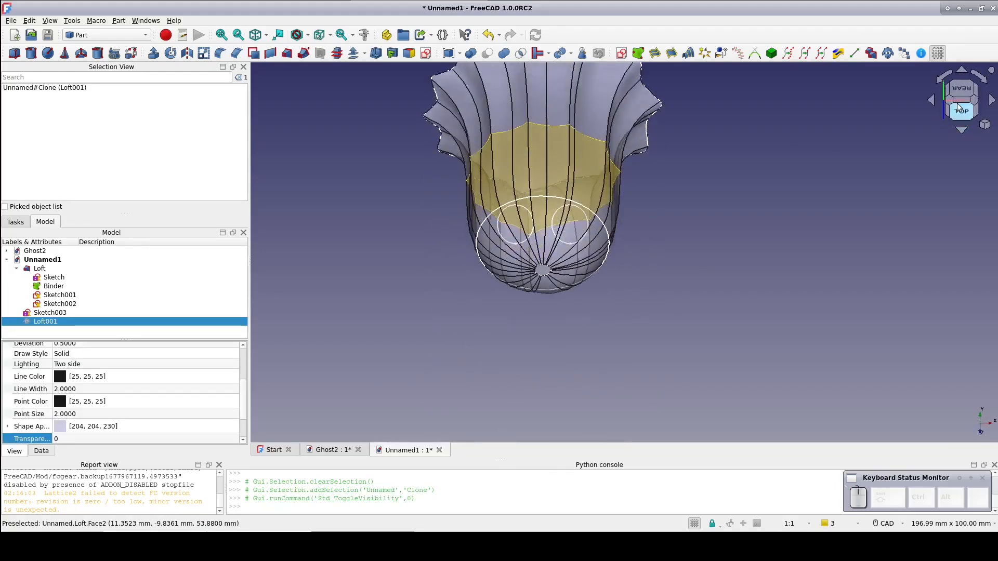
click(961, 71)
middle_drag(763, 145, 775, 201)
scroll(775, 202, down, 1)
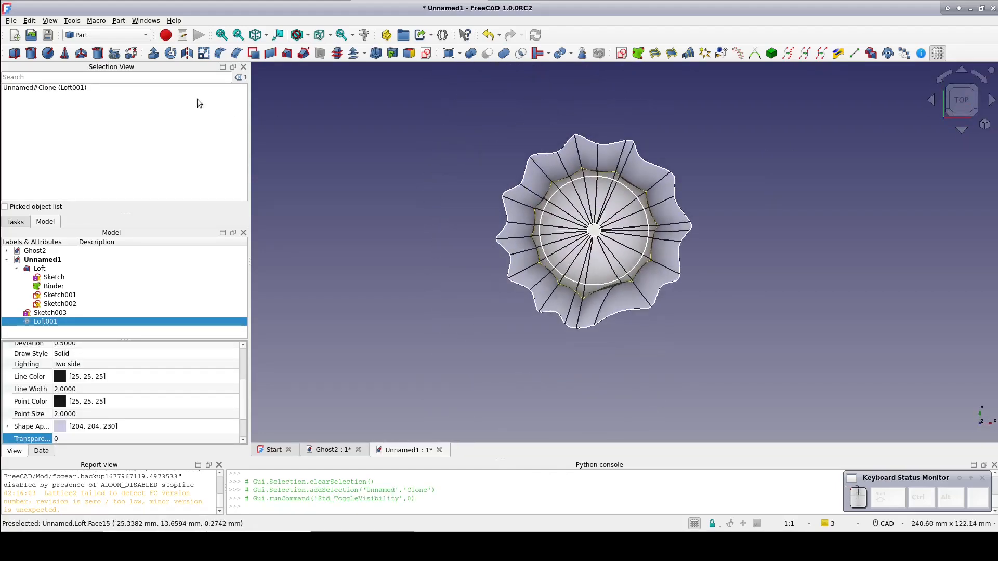
click(114, 54)
double_click(147, 321)
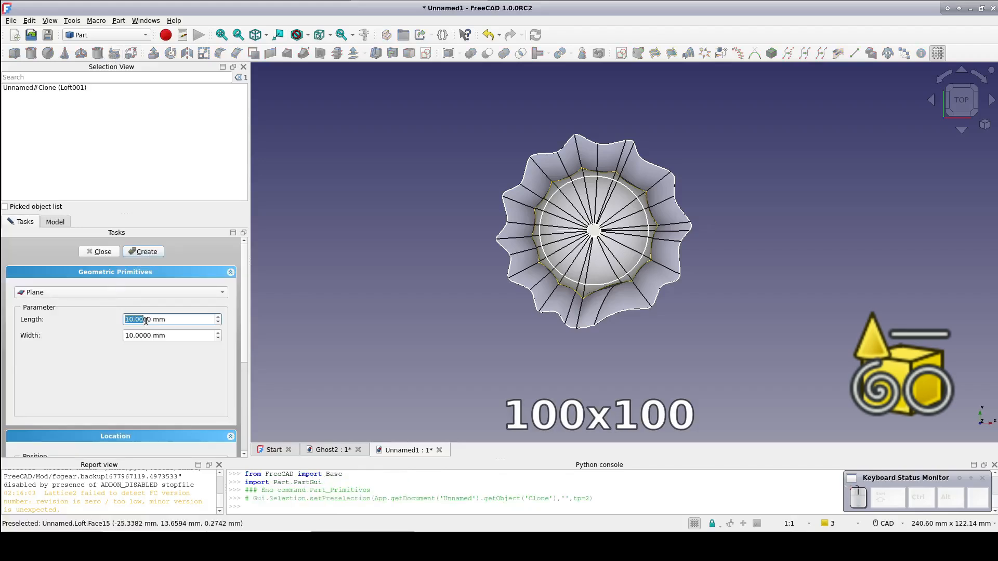
triple_click(146, 321)
text(100)
key(Tab)
text(100)
click(148, 256)
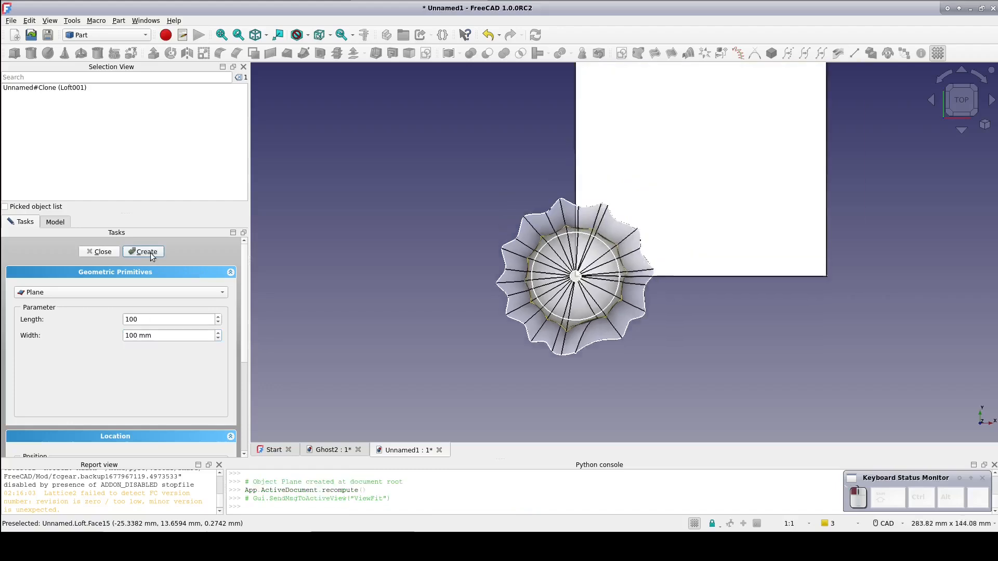
click(105, 253)
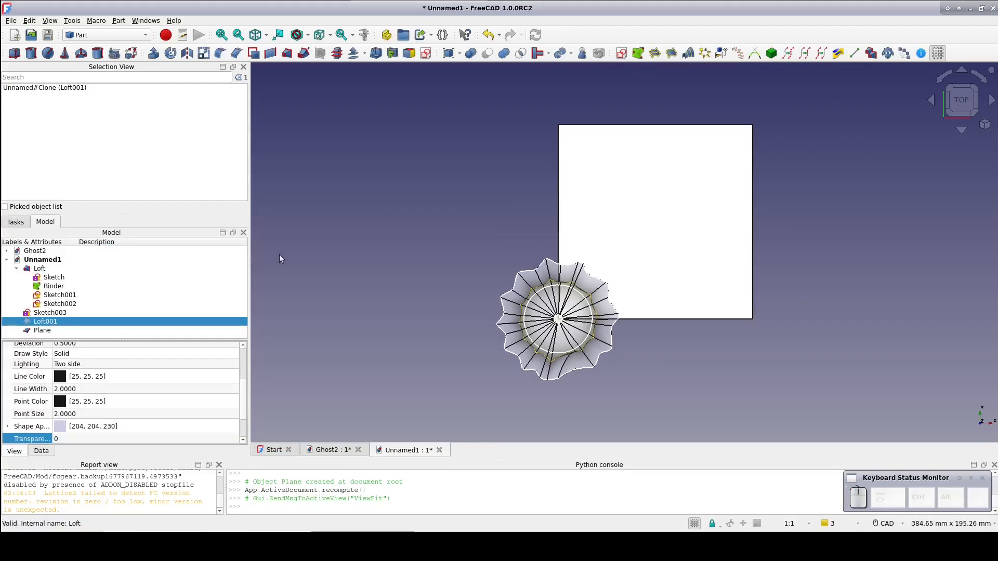
Transform the plane by -41.5 mm in X and -42 mm in Y so it spans the whole ghost.
click(594, 200)
right_click(594, 200)
click(618, 402)
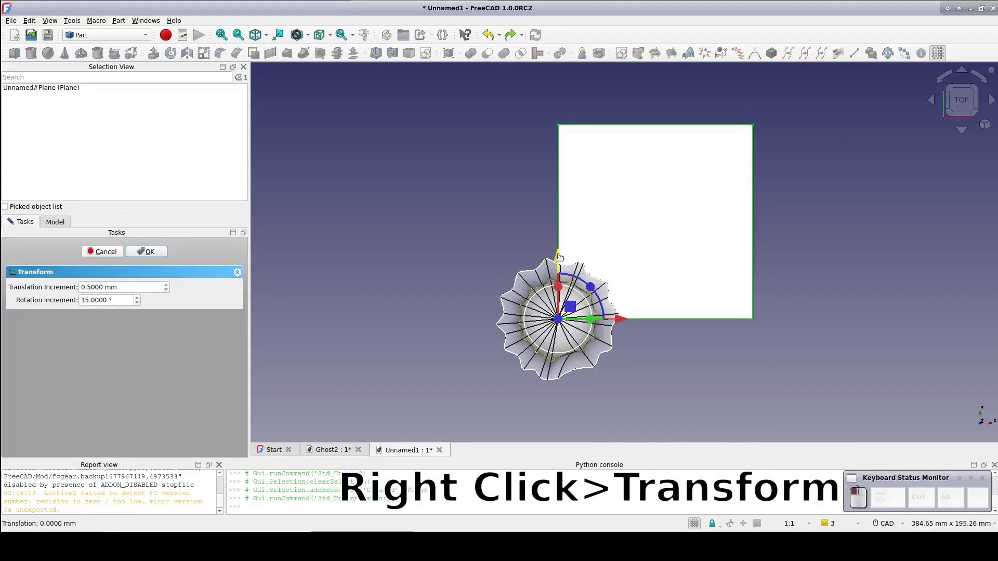
drag(559, 258, 558, 339)
drag(621, 403, 540, 415)
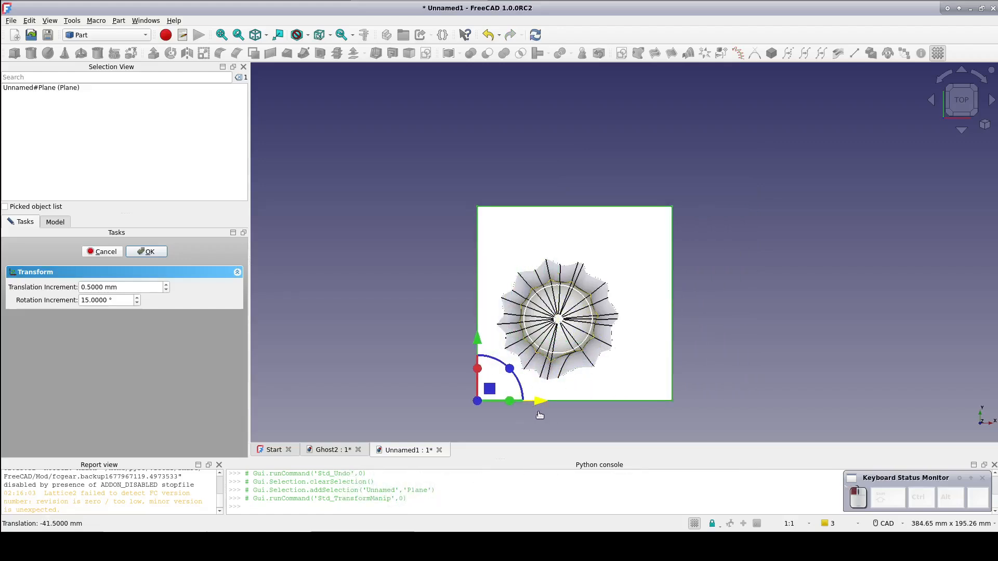
click(133, 252)
Raise the plane 34 mm in Z with Transform, placing it just below the eyes.
middle_drag(786, 303, 823, 239)
scroll(823, 239, down, 1)
key(1)
scroll(711, 304, up, 2)
scroll(712, 309, up, 1)
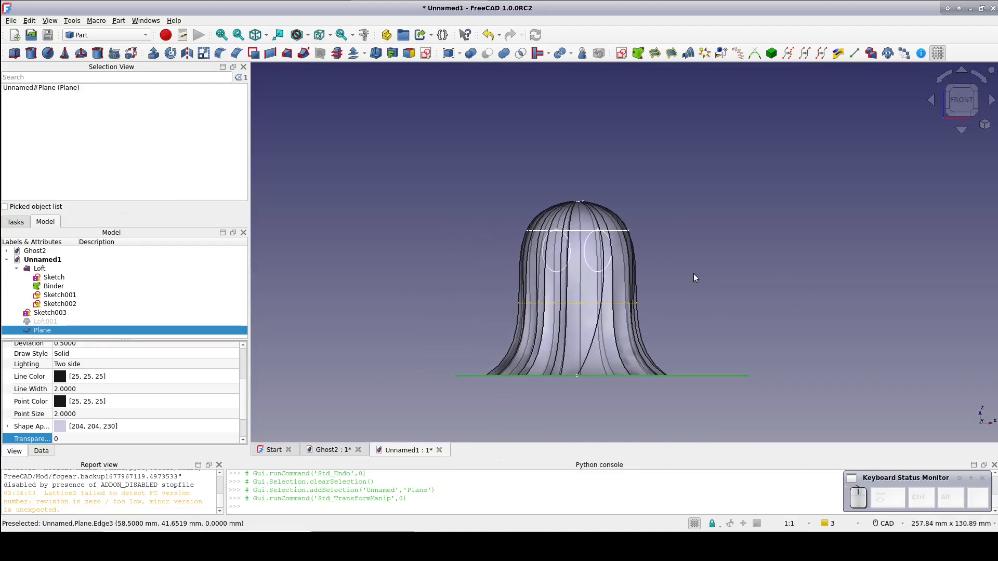
right_click(690, 373)
click(707, 339)
drag(454, 316, 471, 211)
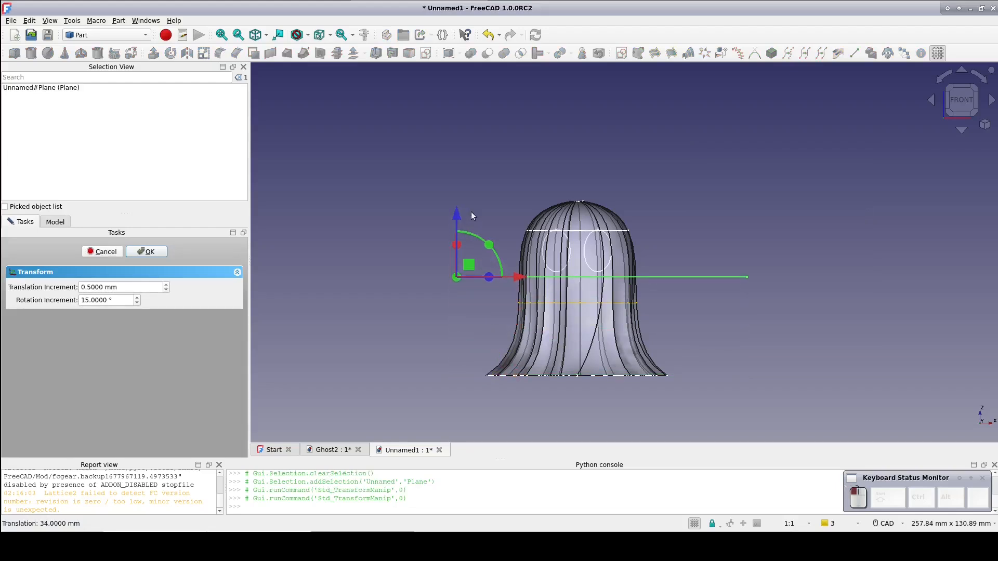
click(146, 253)
click(43, 452)
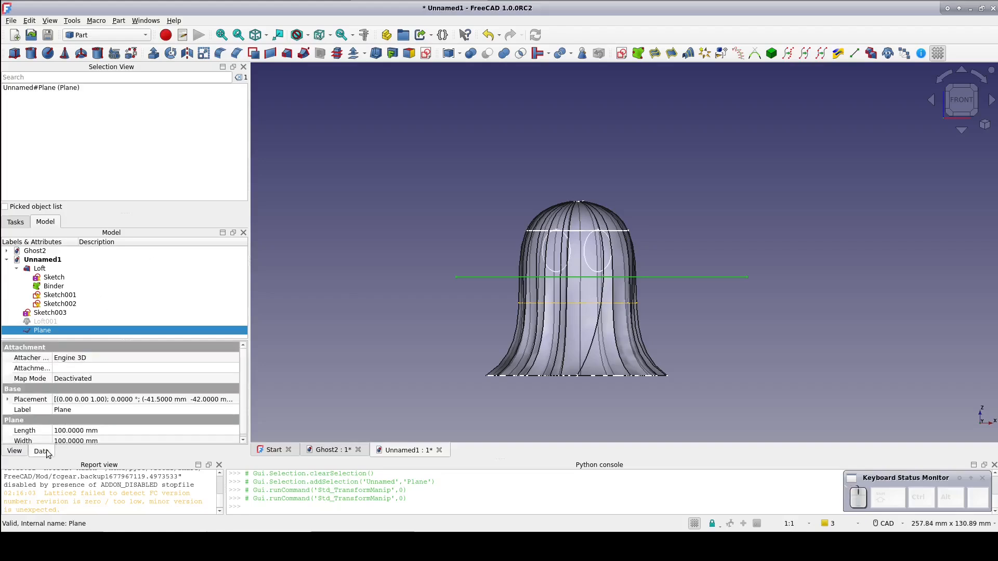
Slice the scaled clone apart with the horizontal plane.
click(47, 322)
ctrl+click(43, 331)
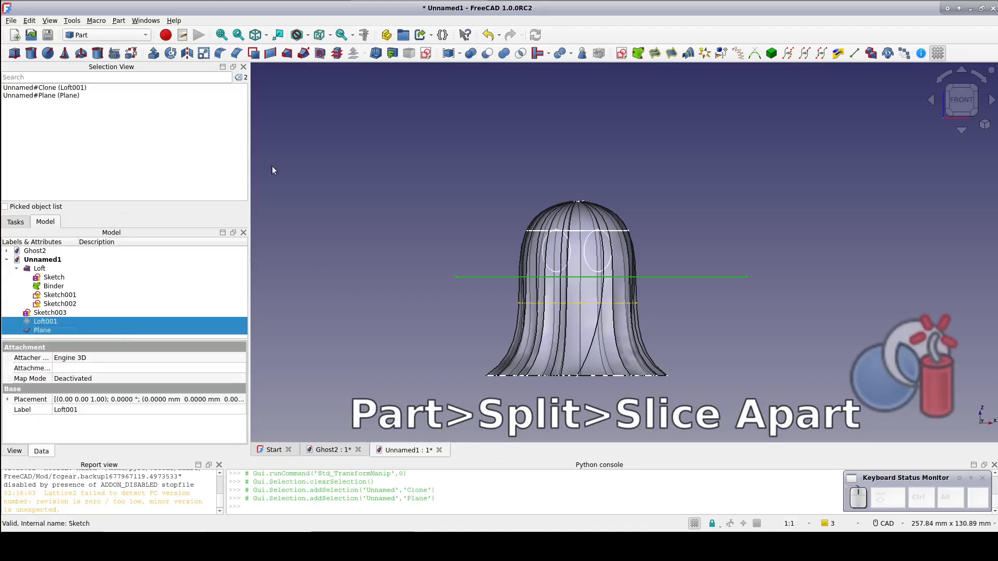
click(118, 20)
mouse_move(237, 243)
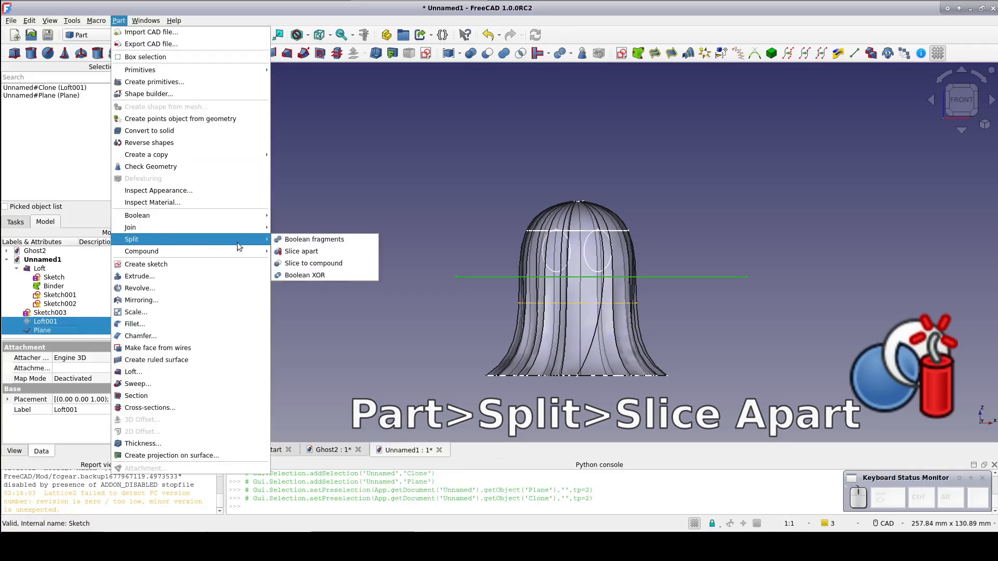
click(307, 251)
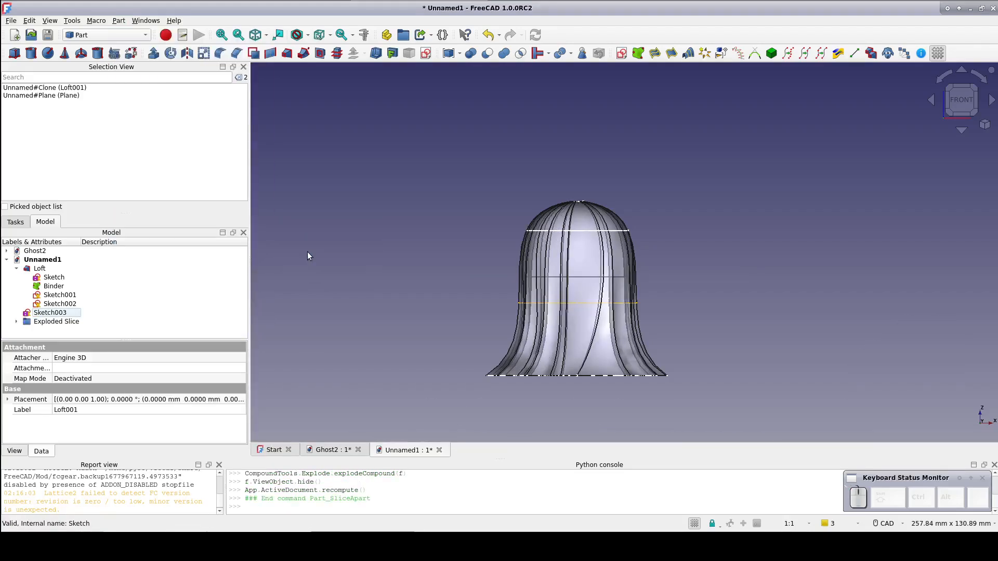
Hide the clone's upper slice and the original loft, leaving the clone's lower slice shown.
click(16, 321)
scroll(83, 326, down, 1)
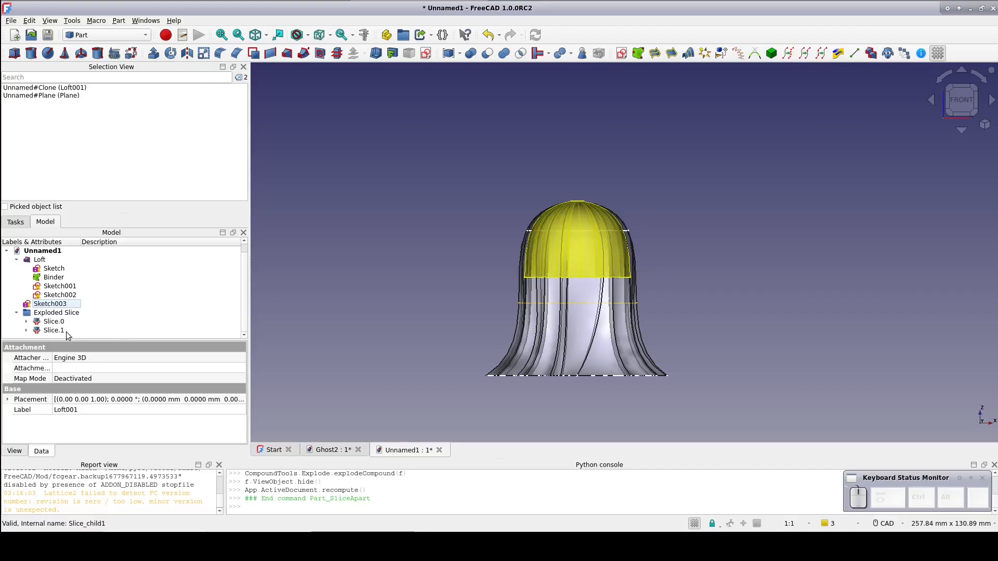
click(66, 331)
key(space)
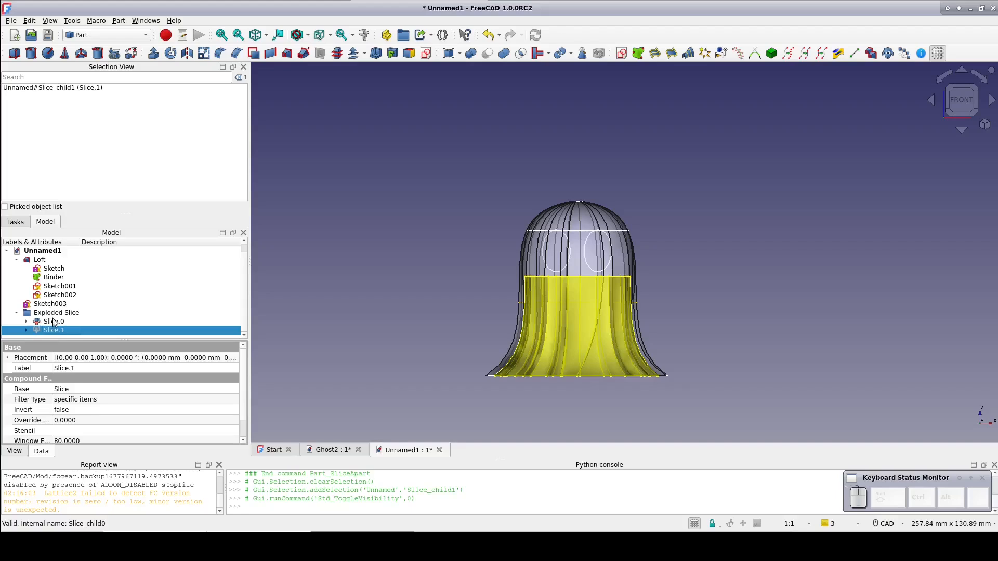
click(37, 260)
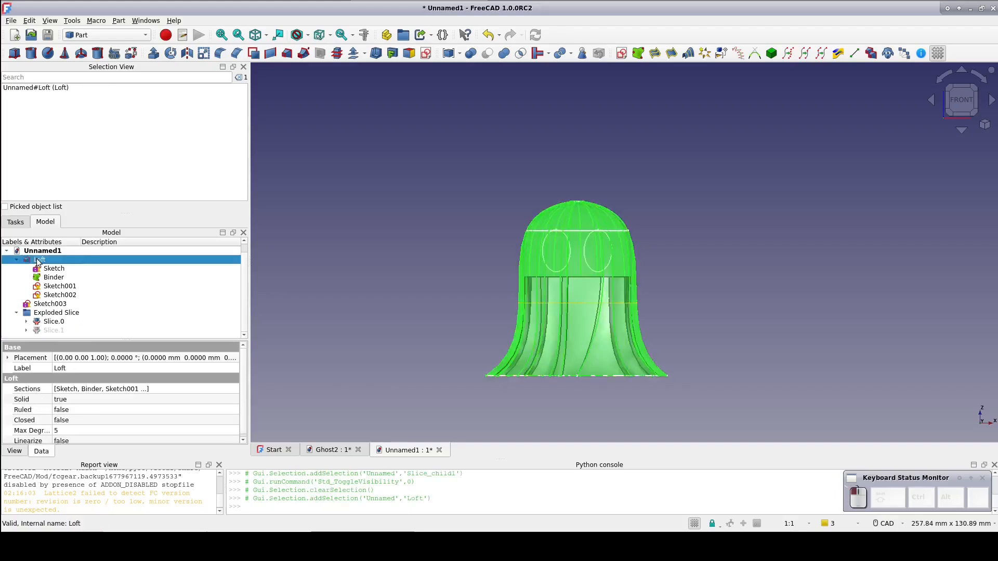
key(space)
middle_drag(665, 196, 667, 249)
click(962, 87)
middle_drag(722, 366, 719, 285)
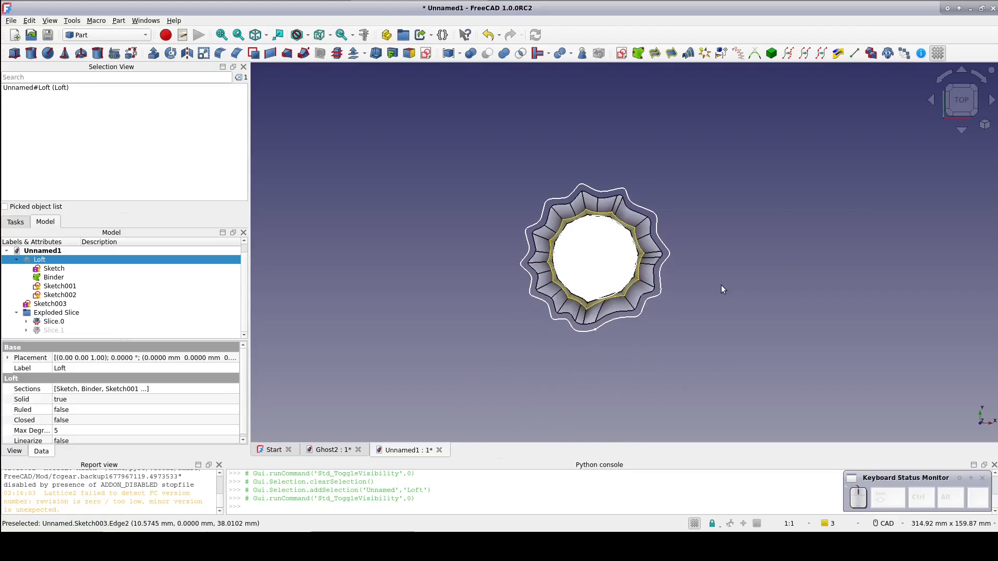
Create a sketch attached to the flat top face of the clone's lower slice.
scroll(600, 254, up, 5)
click(601, 254)
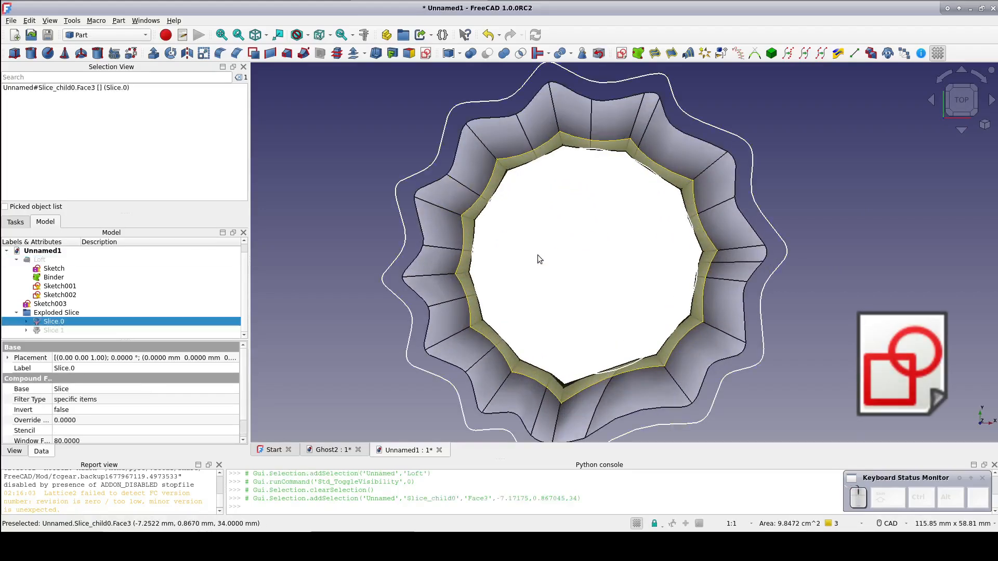
click(425, 53)
click(564, 264)
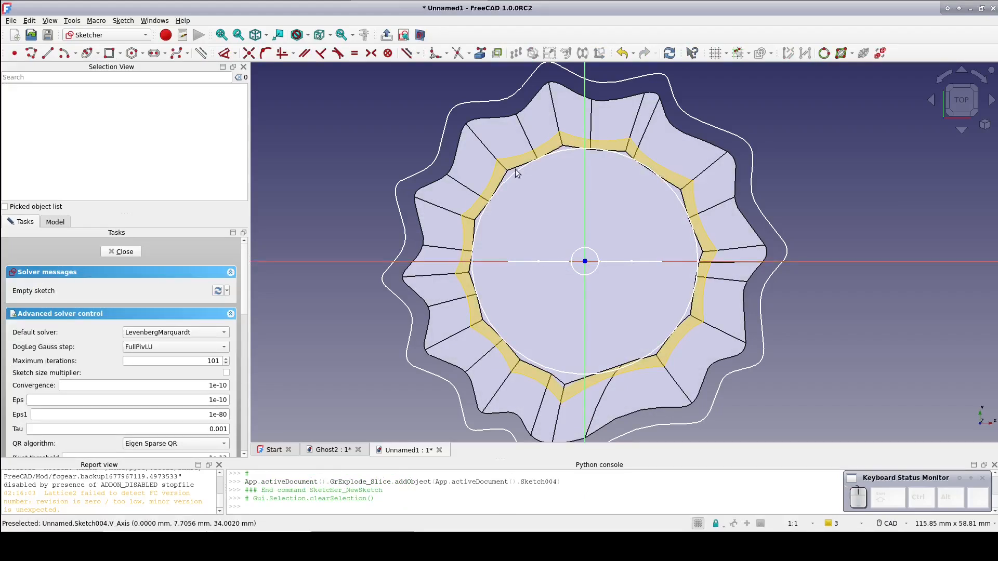
Draw a circle of about 17.3 mm radius centred on the sketch origin, just inside the slice's rim, and close the sketch.
click(98, 53)
click(104, 67)
click(585, 261)
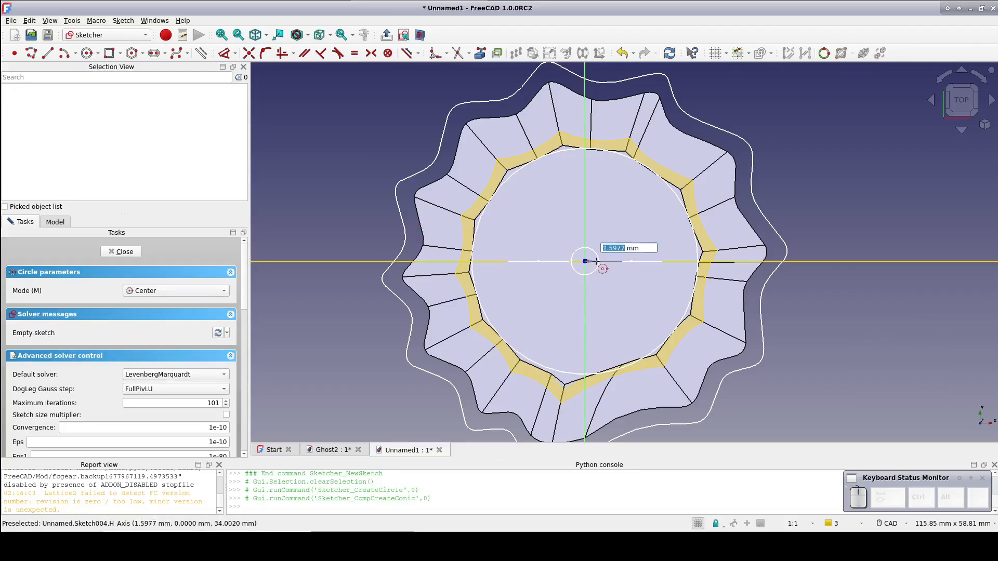
click(687, 307)
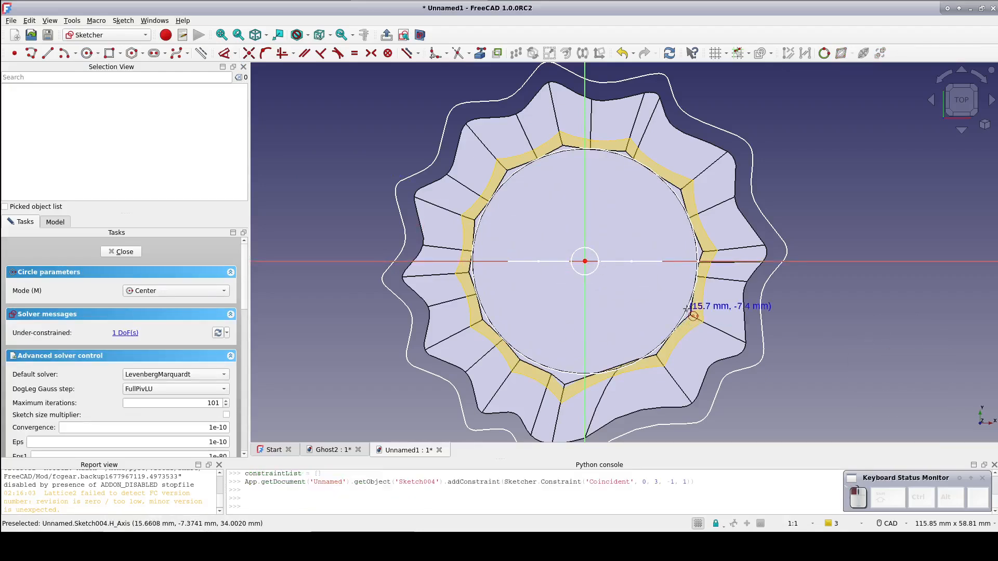
click(111, 255)
Extrude the circle sketch 10 mm upward along its normal, viewing the model from the front.
click(961, 132)
click(963, 69)
click(963, 69)
click(962, 69)
mouse_move(826, 291)
middle_down()
mouse_move(820, 162)
mouse_move(812, 213)
middle_up()
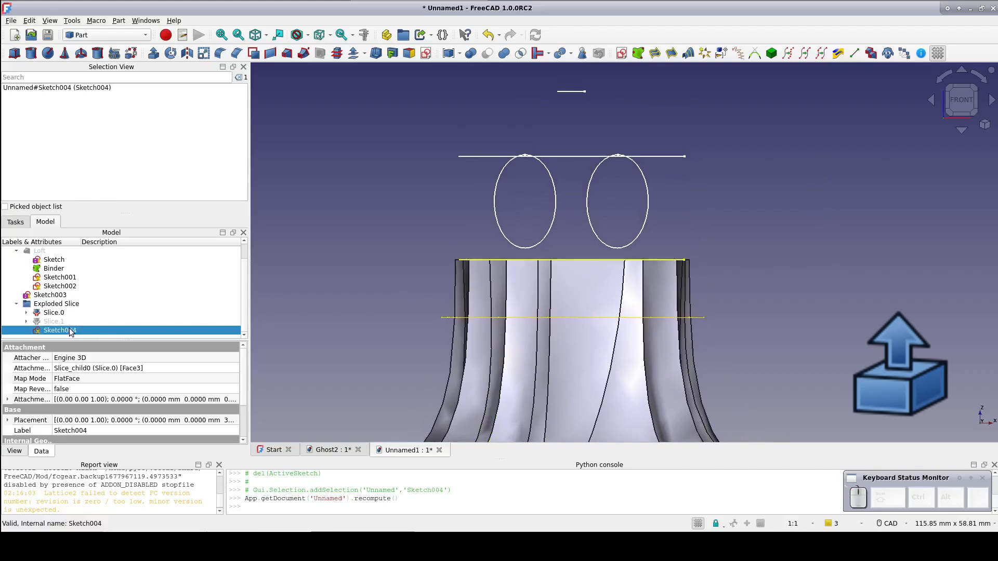
click(154, 53)
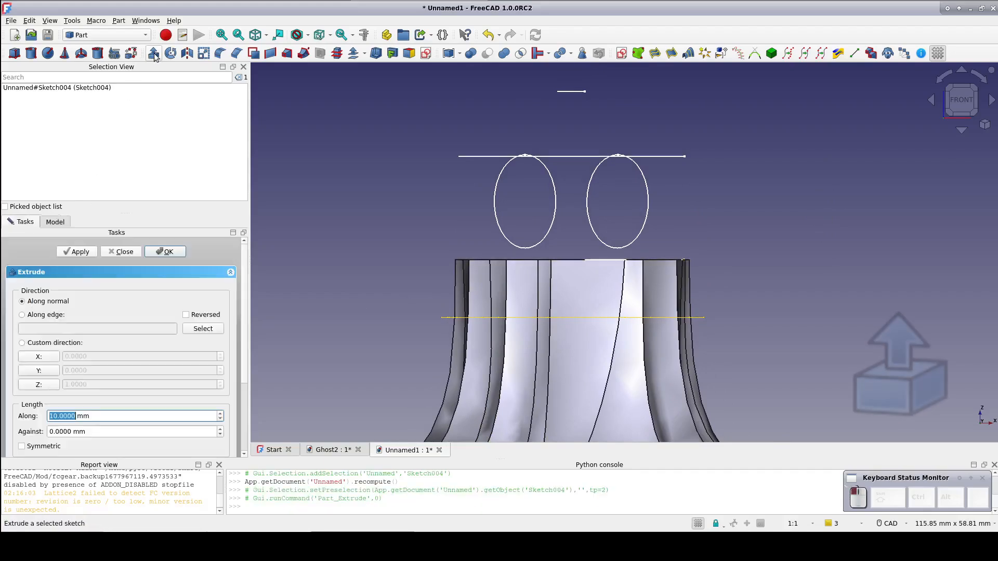
click(163, 252)
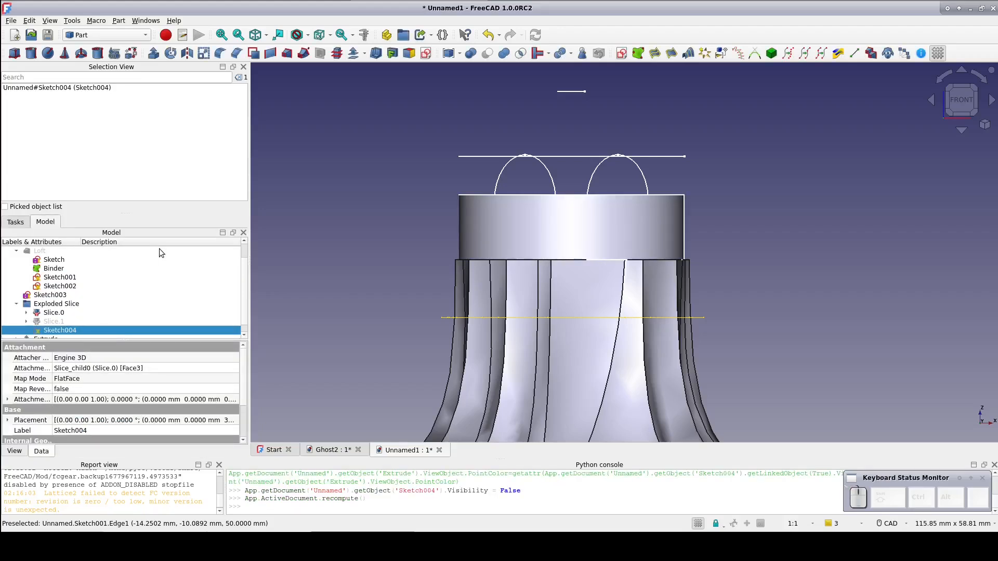
Set the circle extrusion's forward length to 15 mm.
scroll(92, 324, down, 1)
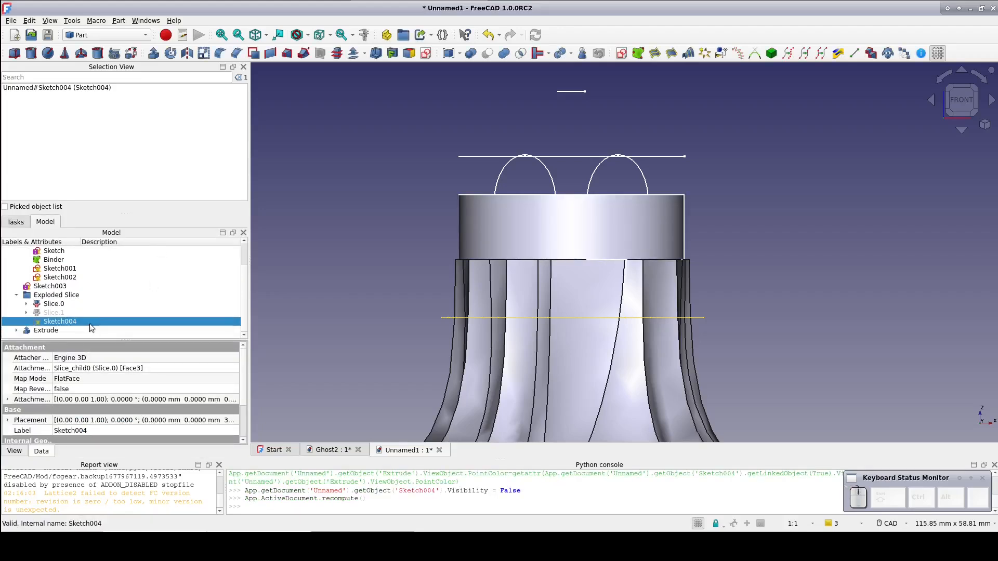
click(54, 332)
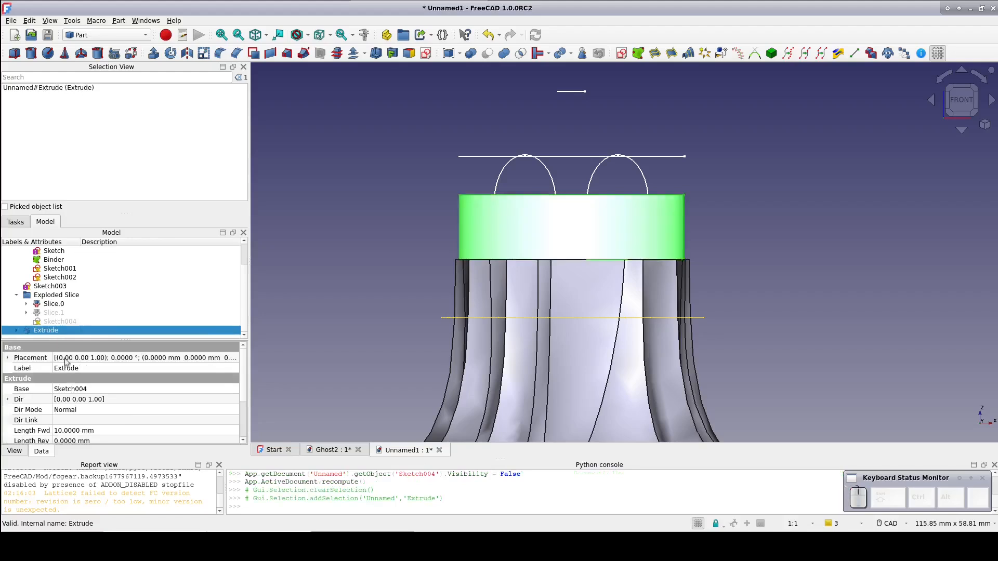
click(100, 432)
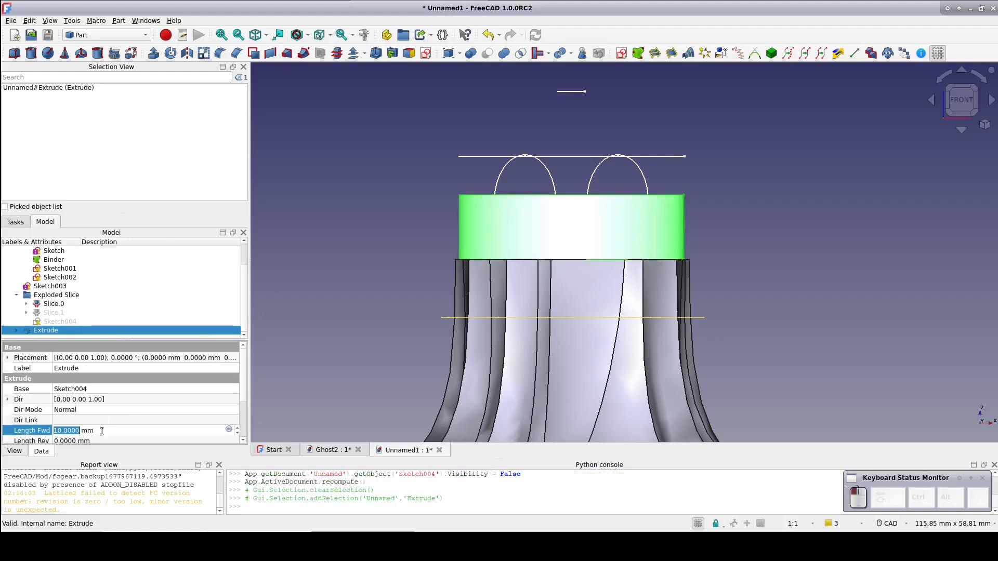
click(237, 430)
click(237, 429)
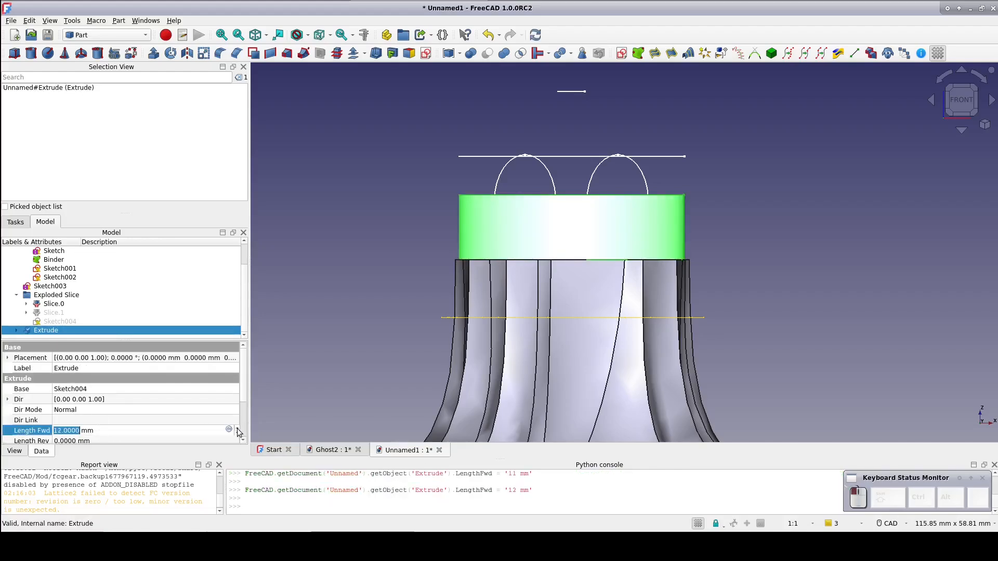
click(274, 415)
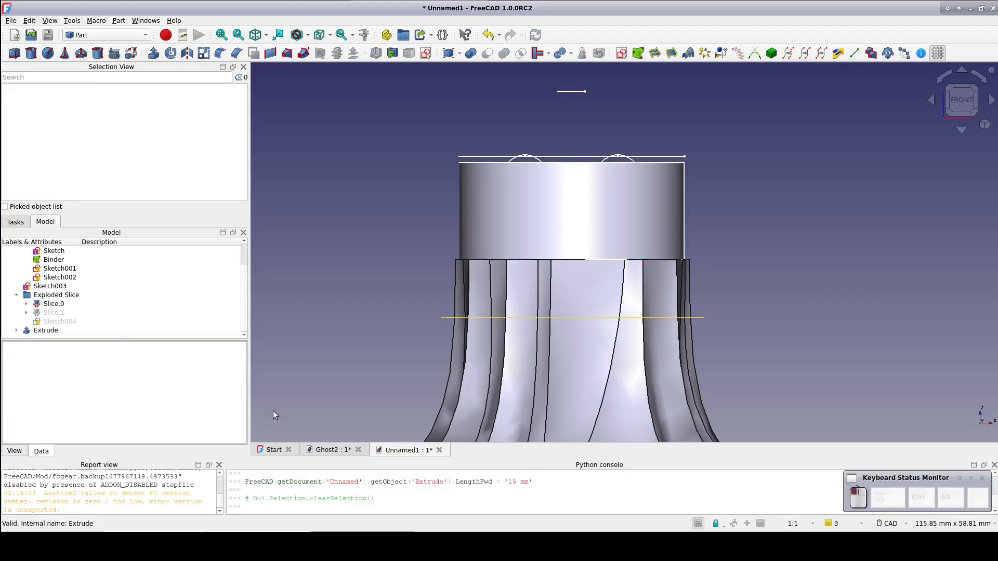
Increase the circle extrusion's forward length to 19 mm so it rises above the eye ellipses.
click(46, 332)
click(187, 430)
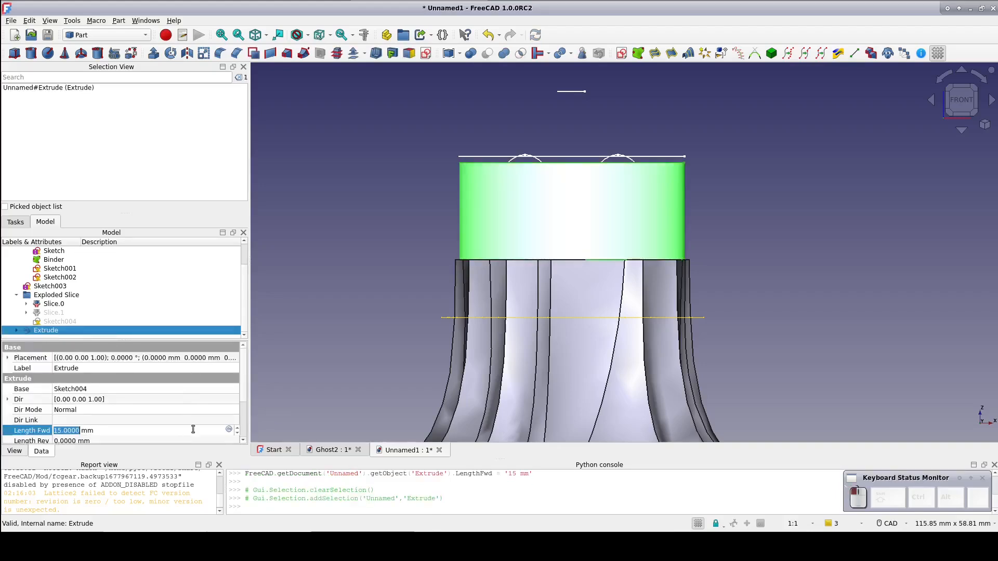
click(237, 429)
click(237, 430)
click(236, 429)
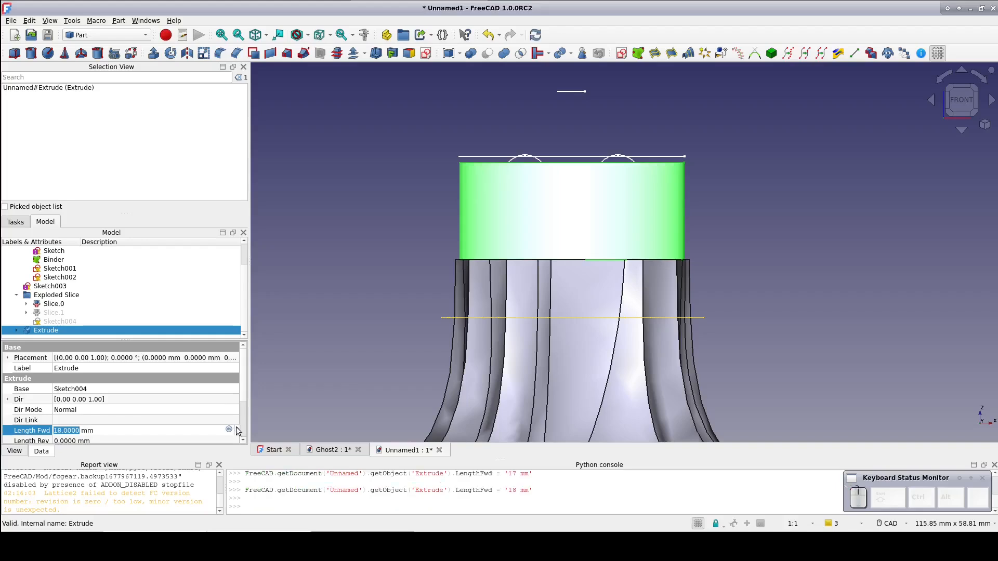
click(236, 430)
click(299, 367)
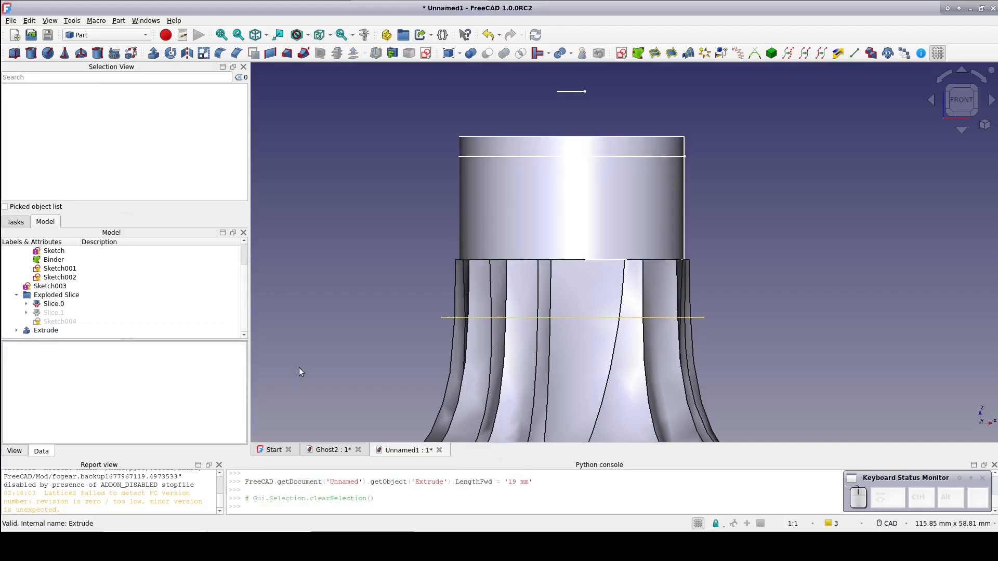
Show the original loft around the extruded cylinder.
scroll(137, 307, up, 1)
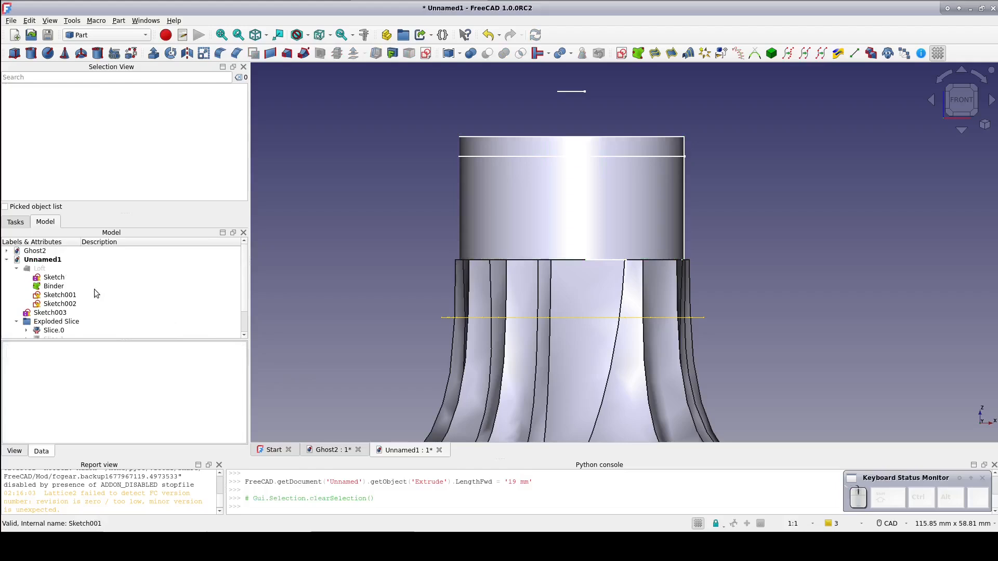
click(46, 269)
key(space)
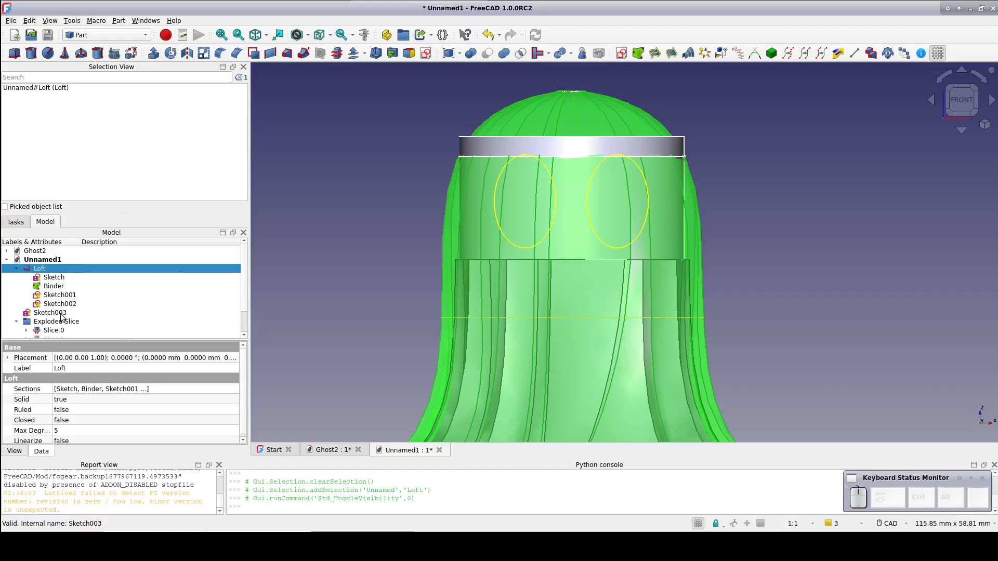
Edit the extrusion's circle sketch, shrink the circle to about 16 mm radius so the cylinder fits inside the loft, and close it.
scroll(55, 323, down, 1)
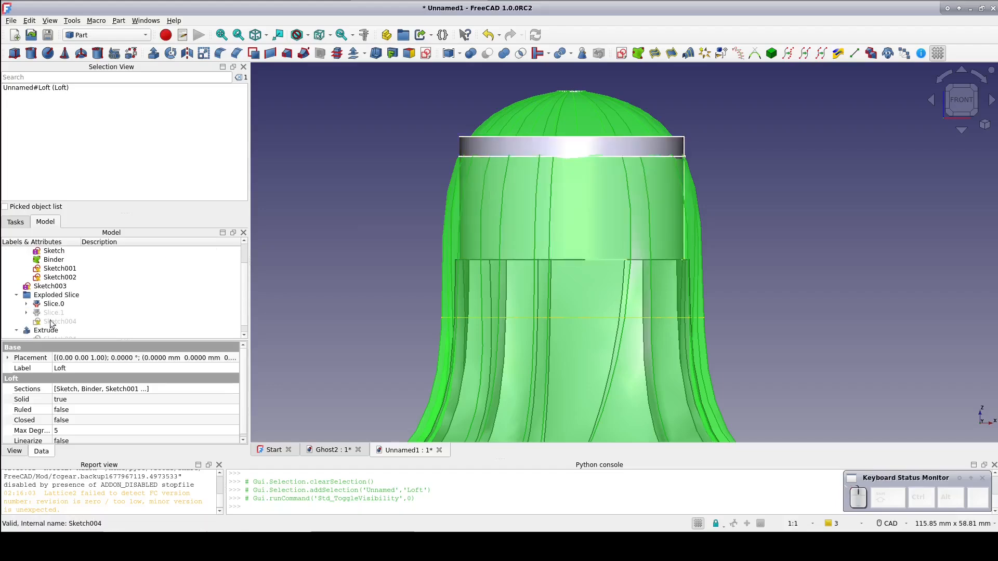
double_click(56, 321)
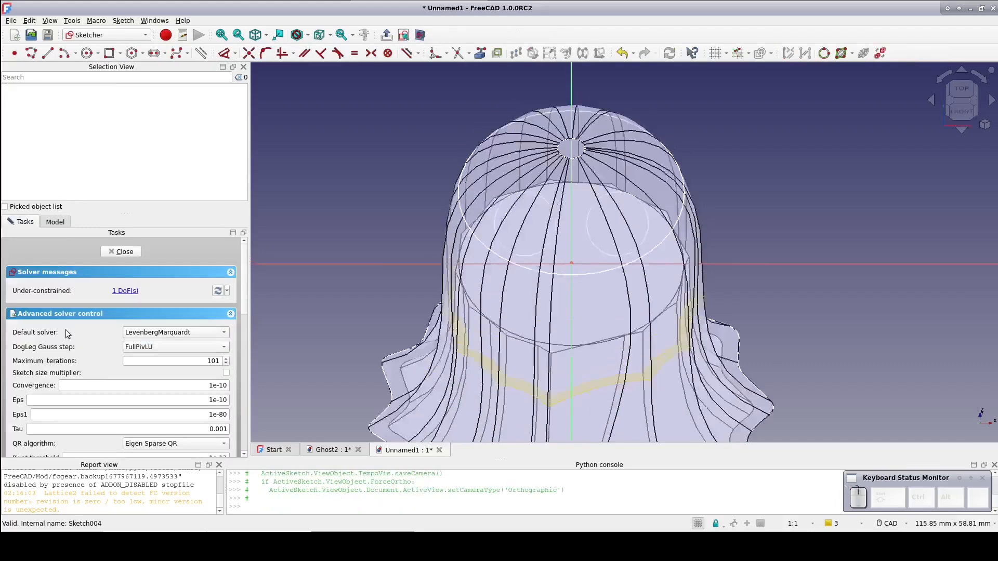
click(470, 231)
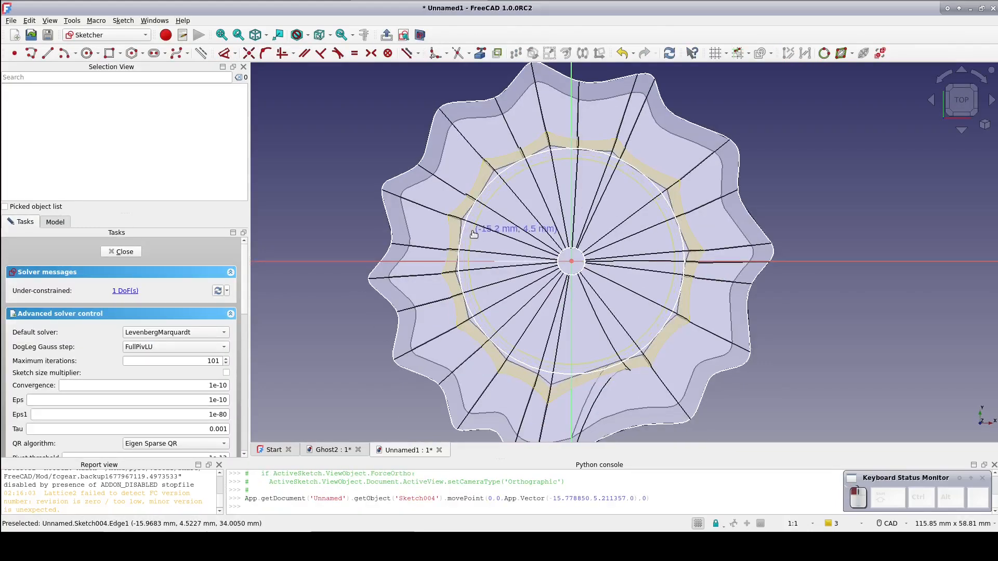
drag(473, 232, 472, 231)
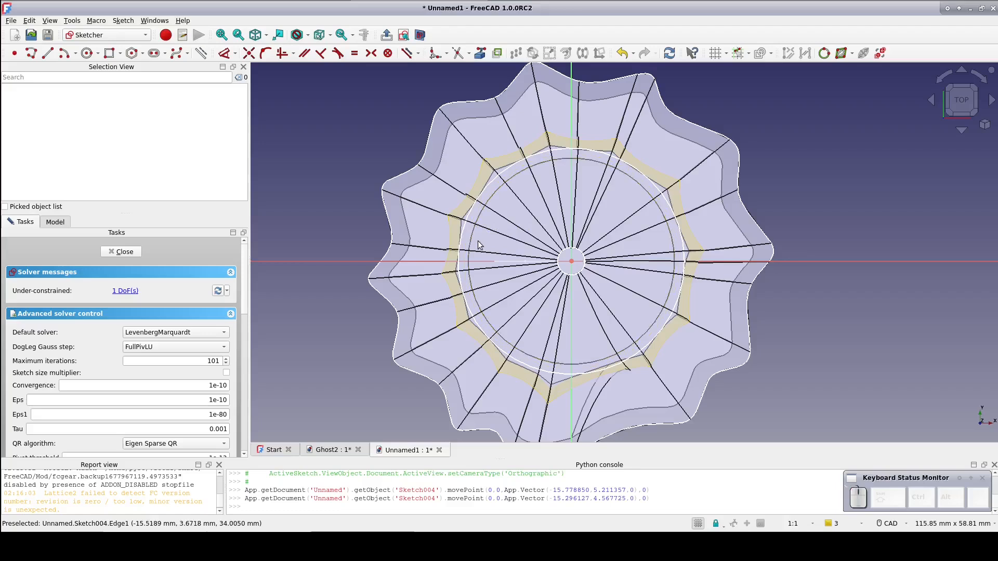
click(130, 252)
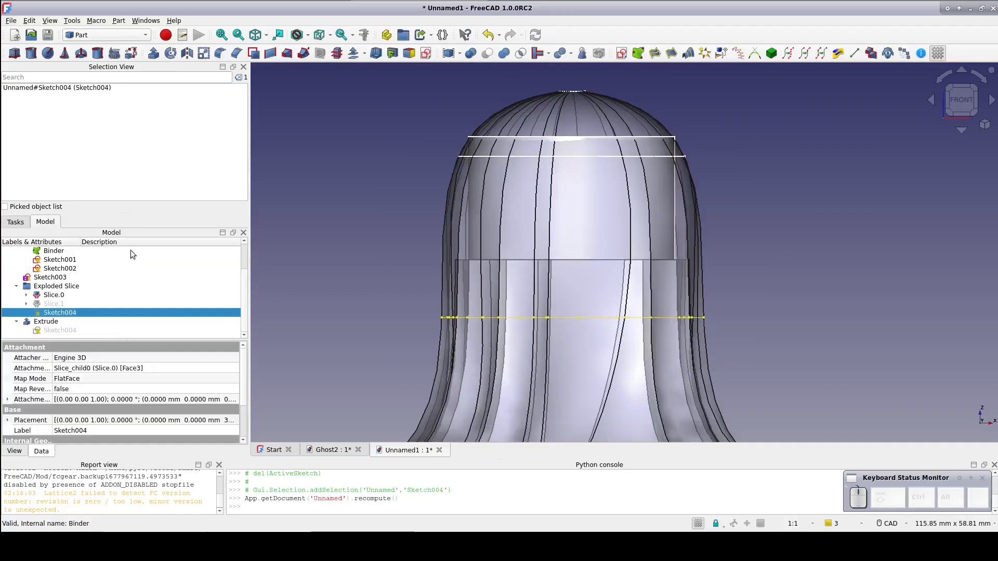
Set the cylinder extrusion's forward length to 17 mm.
click(57, 321)
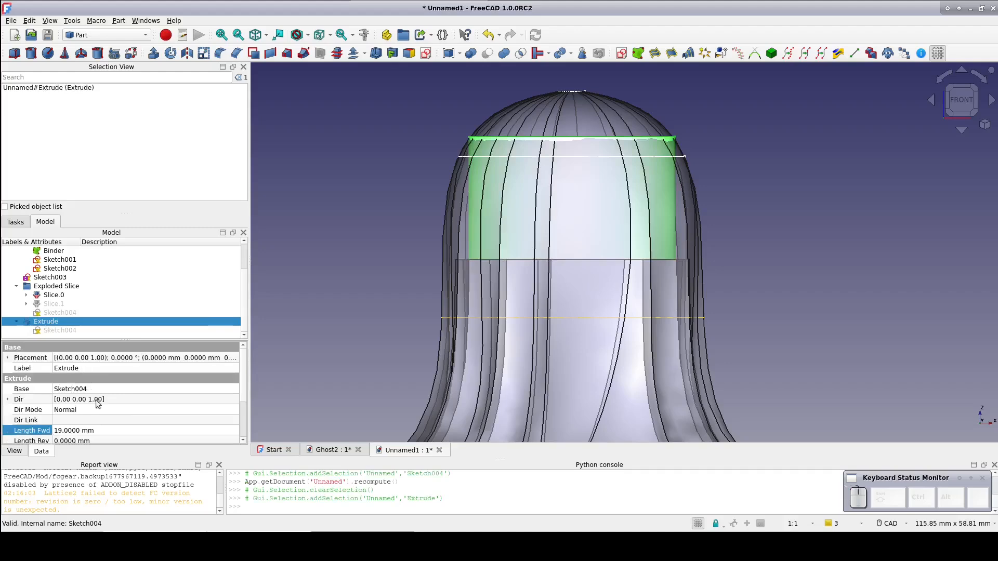
click(108, 432)
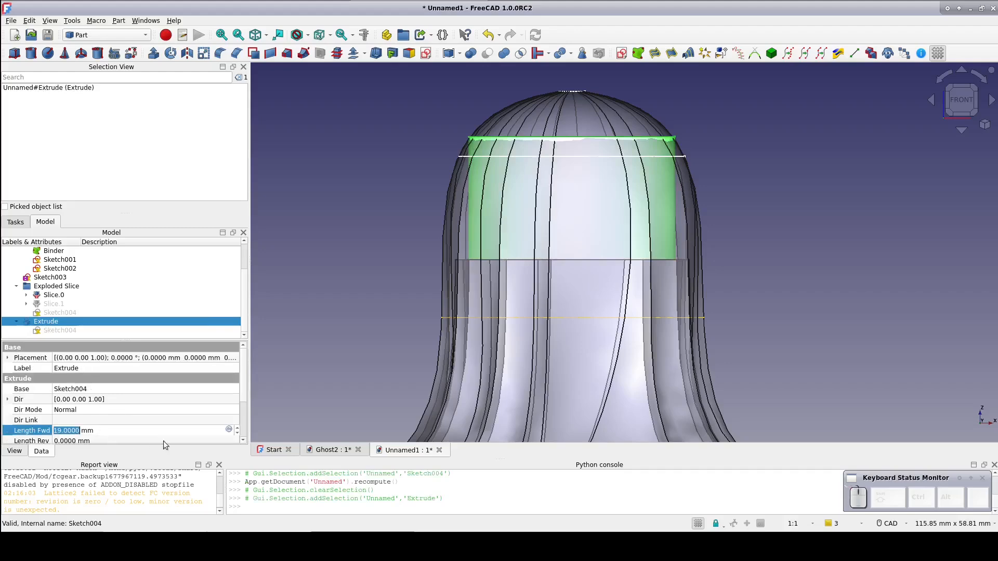
click(237, 435)
click(238, 435)
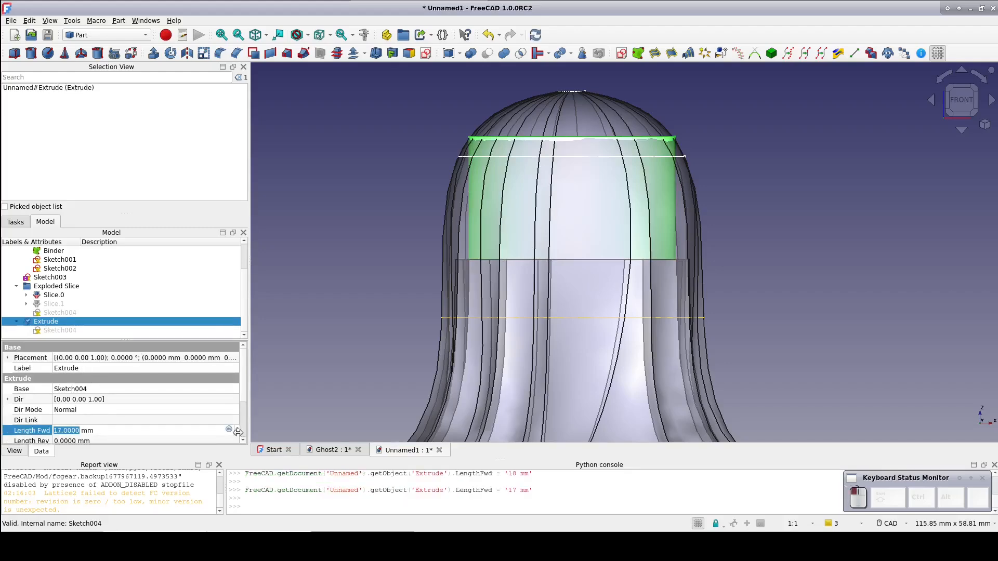
click(316, 370)
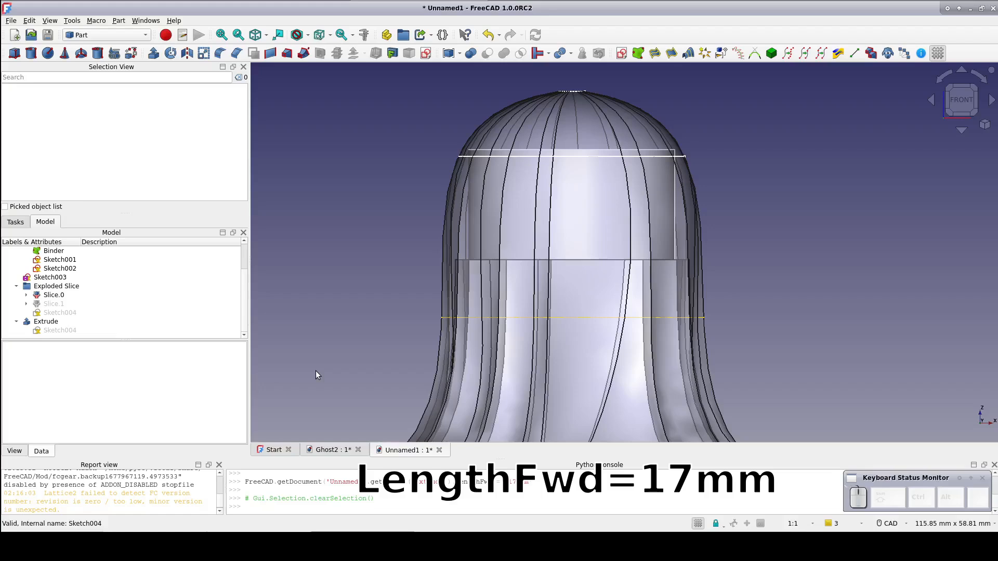
Rename the sketch of the two elliptical eyes as EyeSketch.
scroll(82, 305, up, 1)
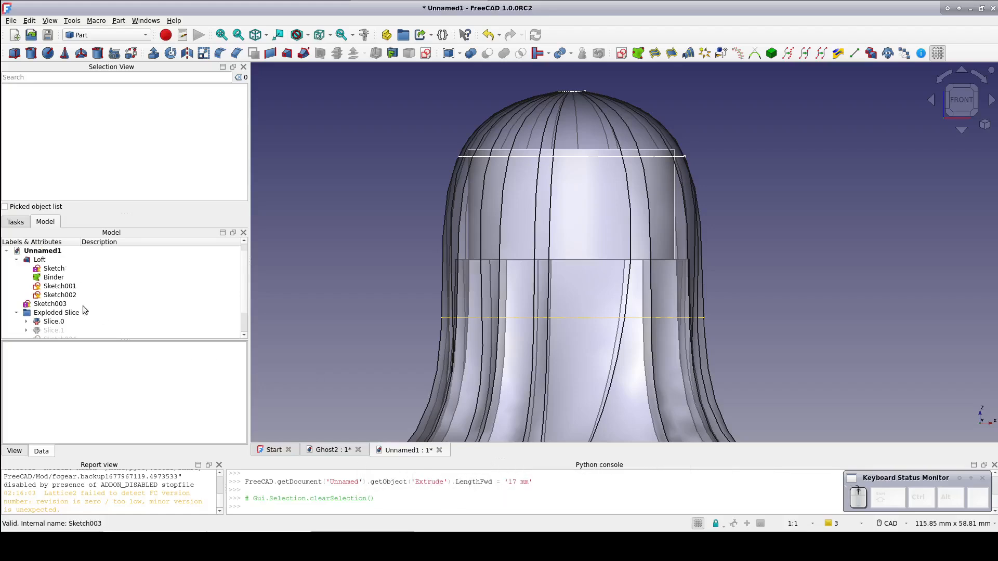
click(44, 305)
right_click(44, 305)
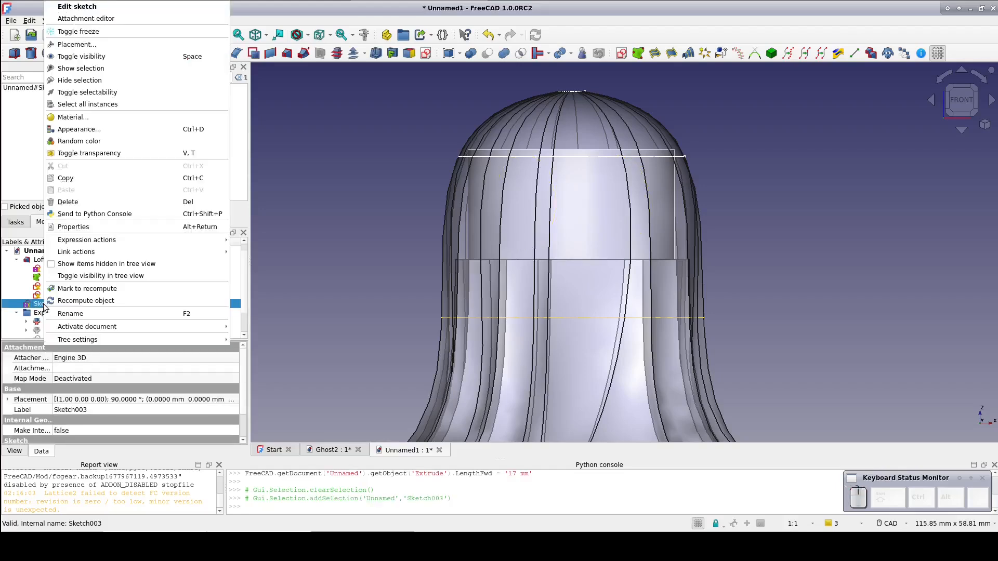
click(73, 315)
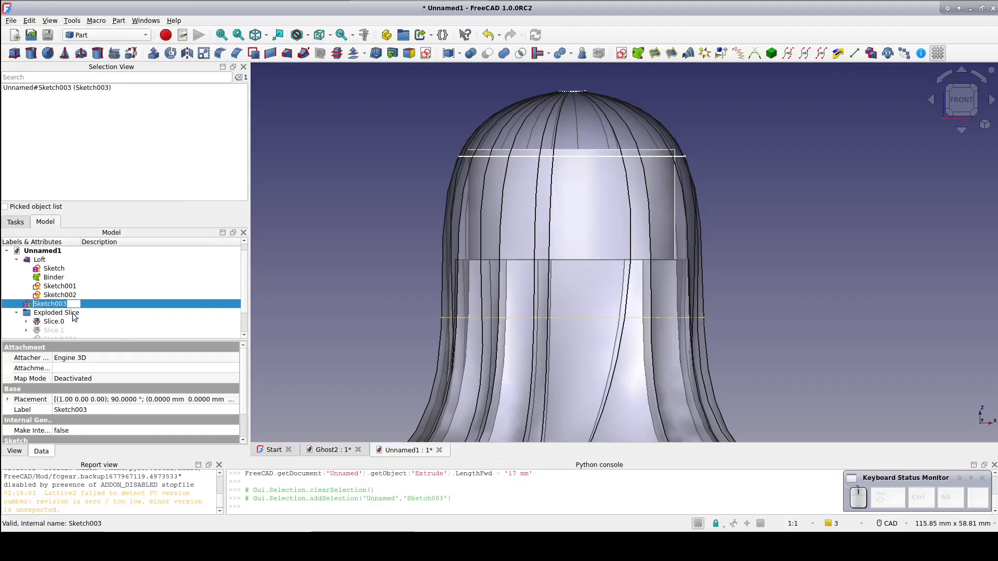
text(EyeSke)
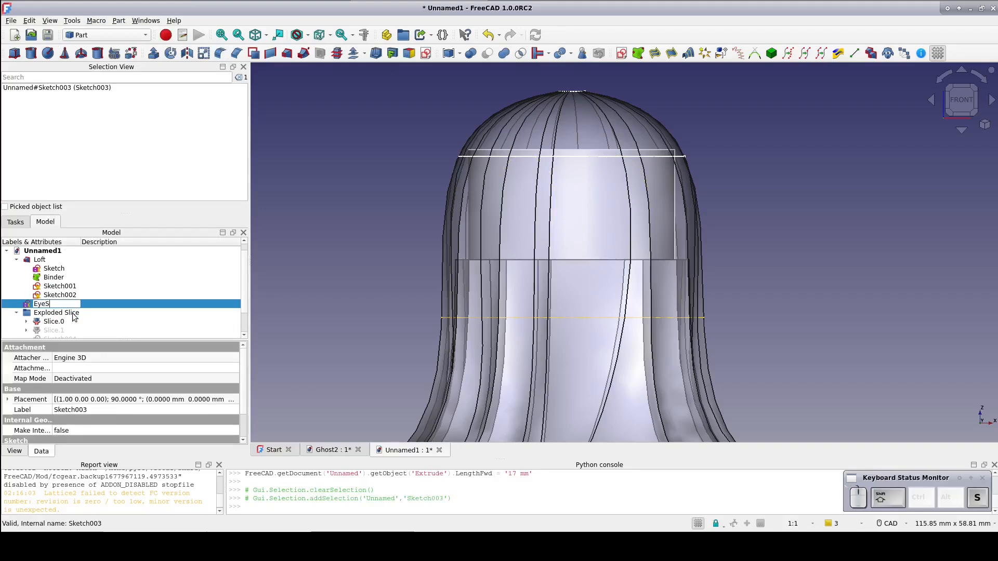
key(Return)
Fuse the extruded cylinder with the clone's lower slice using a boolean union.
scroll(47, 320, down, 1)
click(43, 323)
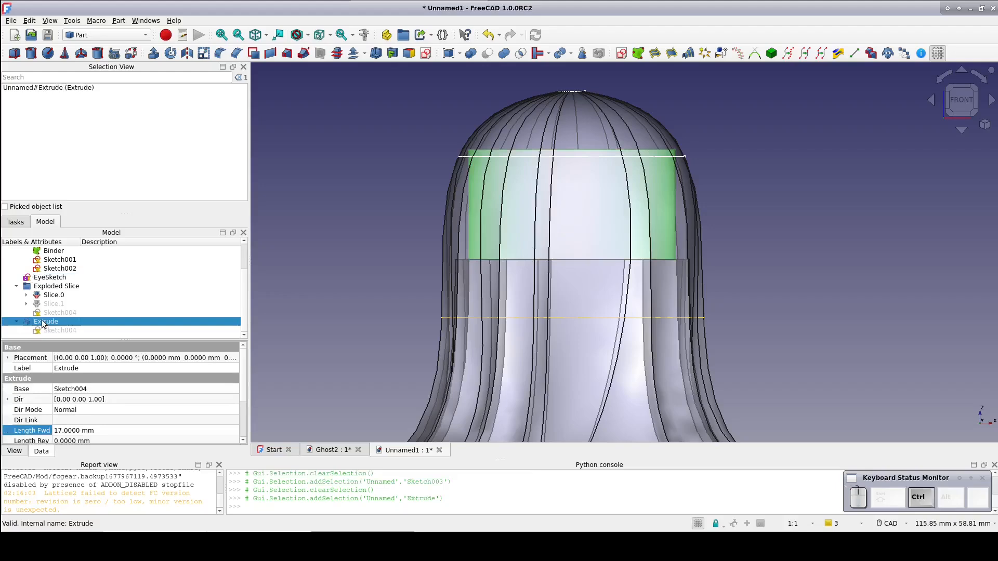
ctrl+click(54, 296)
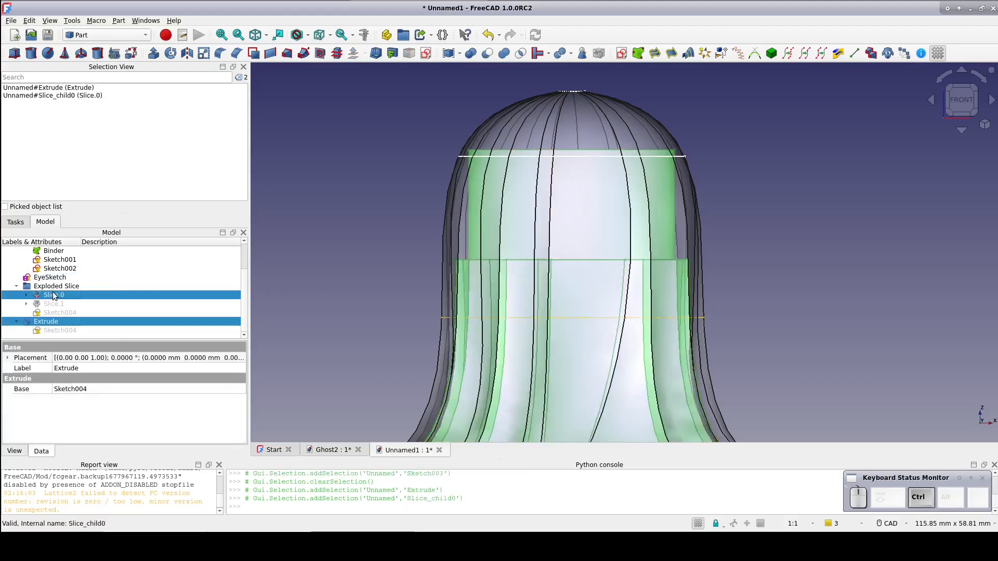
click(503, 56)
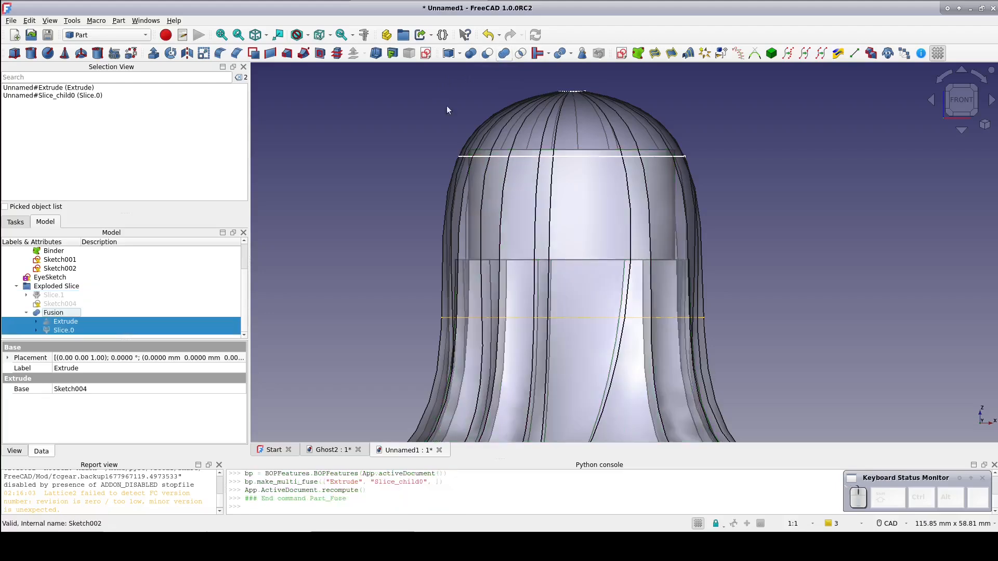
Rename the fused body as Core.
right_click(54, 312)
click(72, 329)
text(Core)
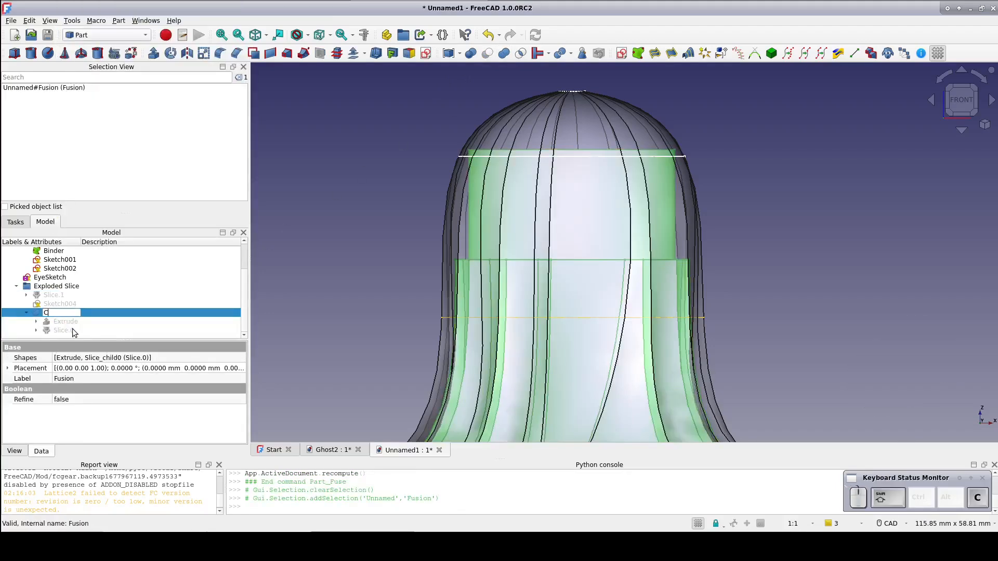
key(Return)
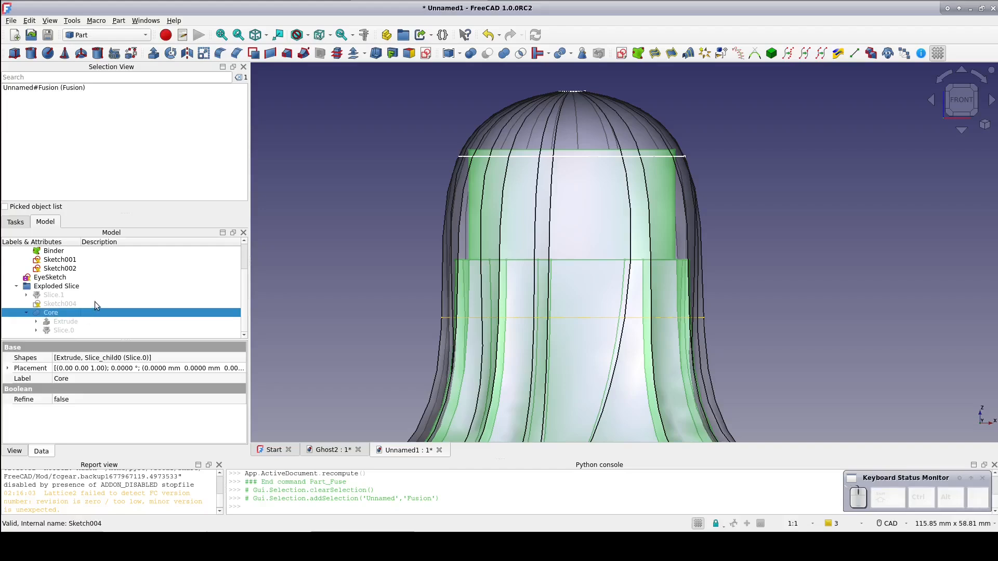
Subtract the Core body from the loft with a boolean cut to hollow out the ghost.
scroll(94, 302, up, 1)
click(52, 259)
scroll(79, 280, down, 1)
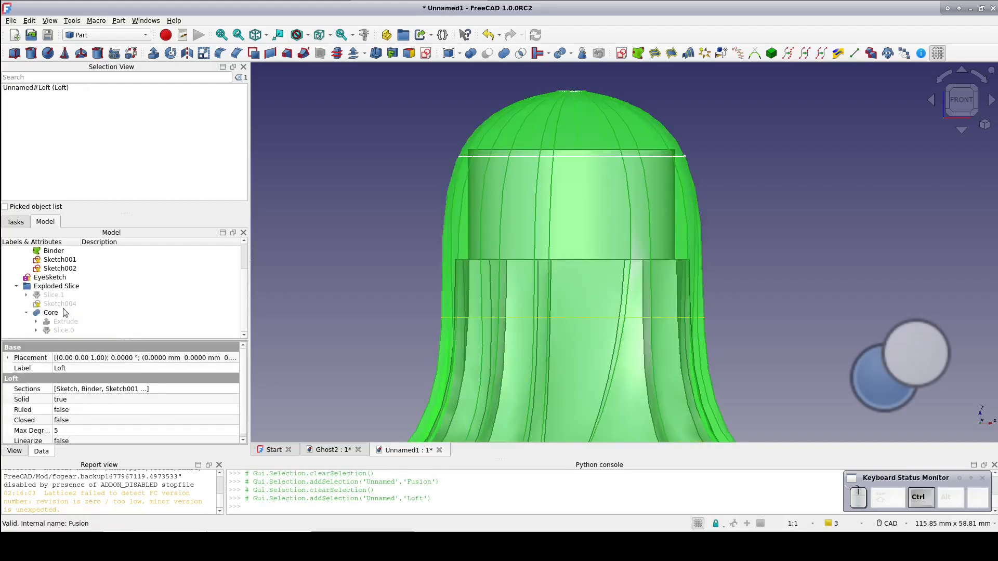
ctrl+click(52, 312)
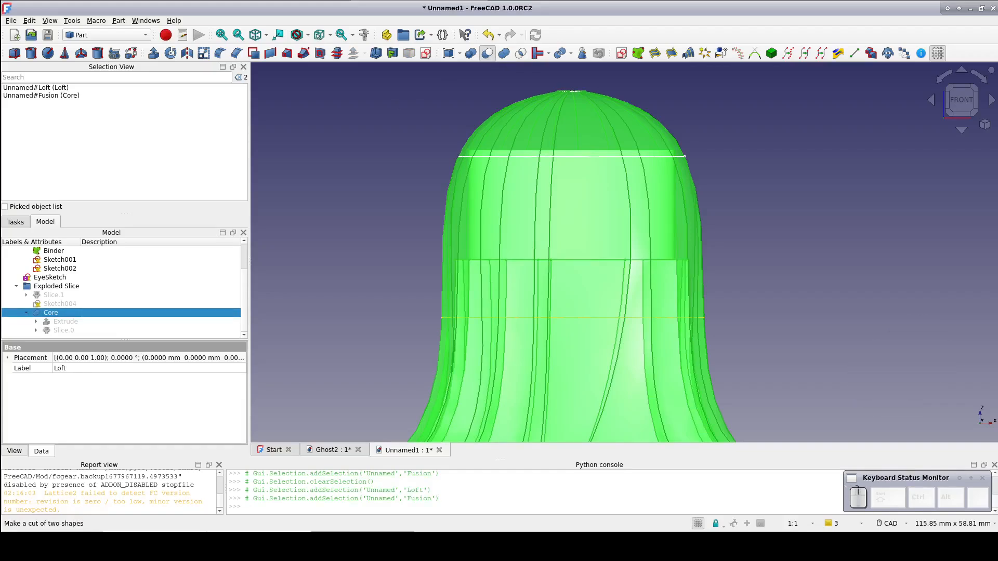
click(487, 53)
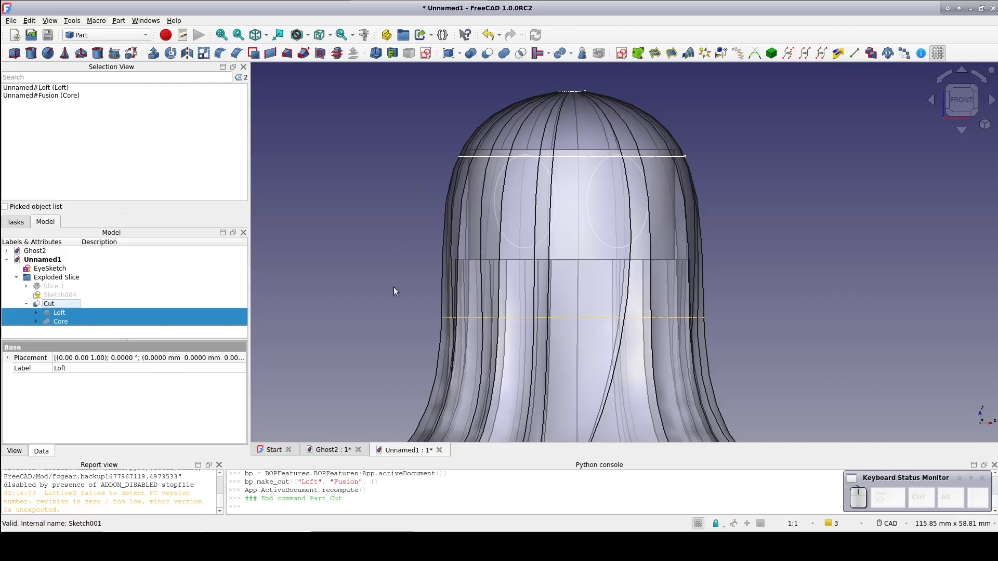
Hide the binder face showing inside the hollowed ghost body.
scroll(393, 285, down, 4)
middle_drag(376, 300, 525, 179)
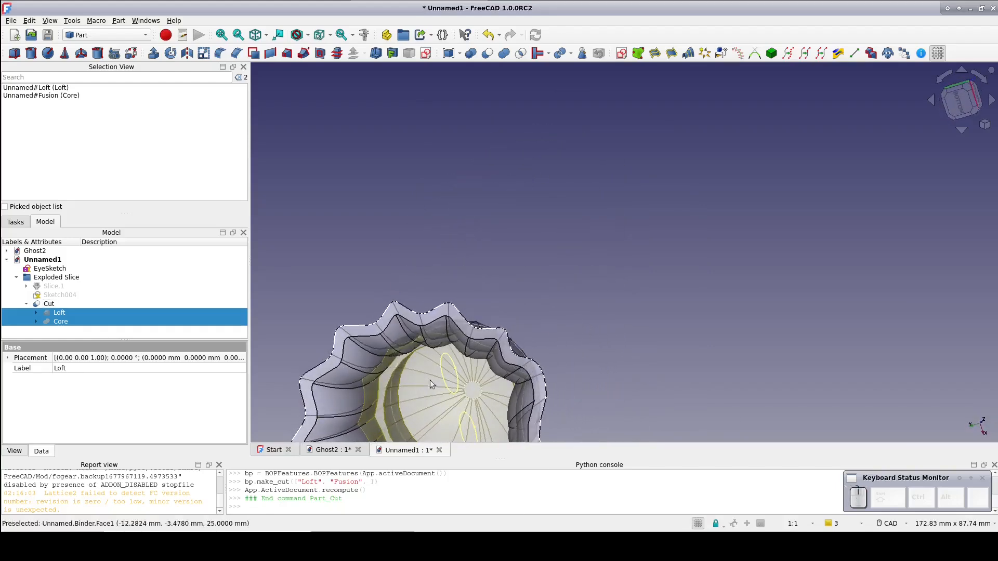
click(421, 390)
key(space)
Extrude EyeSketch 80 mm along its normal to form the eye cutting tool.
middle_drag(391, 318, 304, 384)
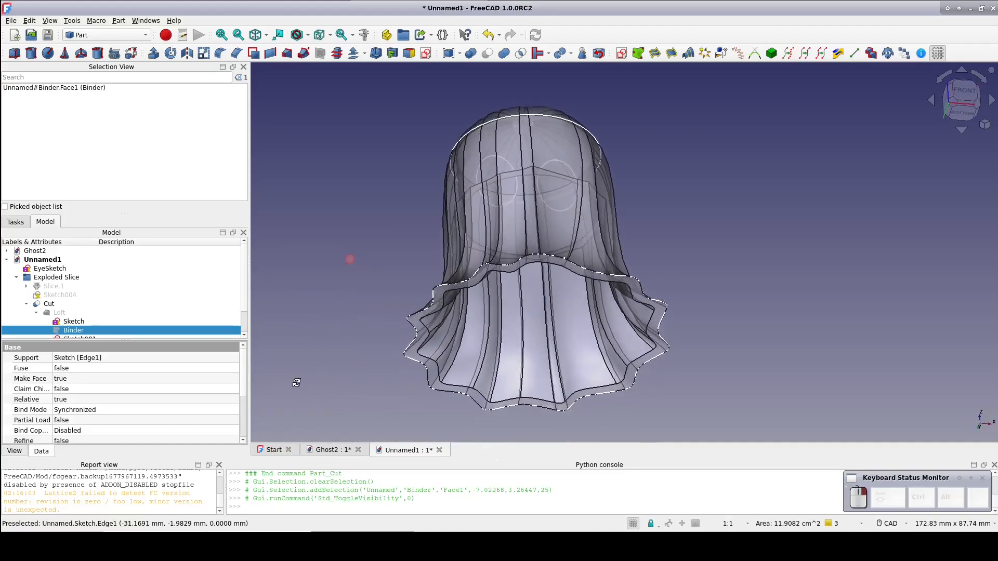
scroll(304, 386, up, 1)
click(960, 98)
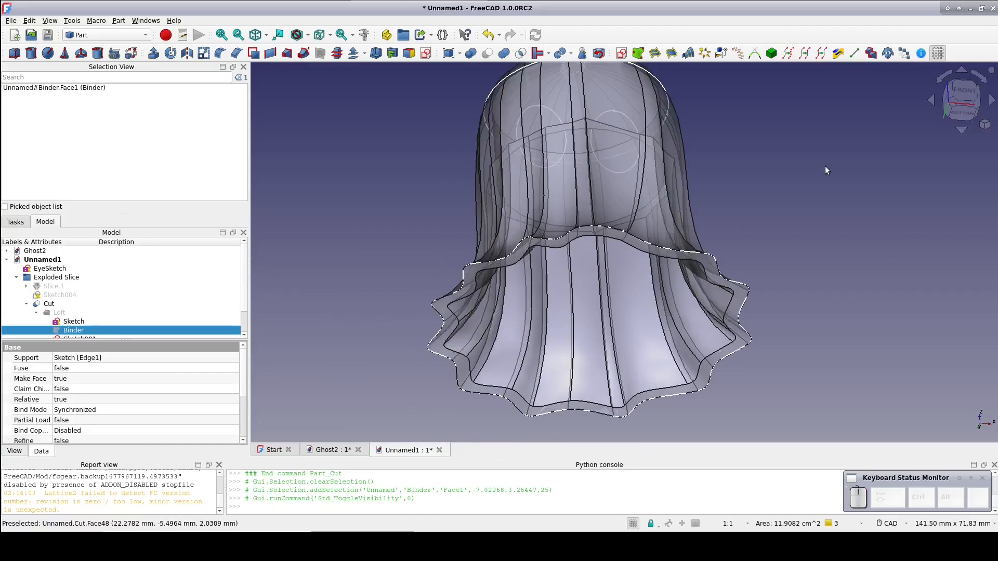
click(50, 268)
click(153, 55)
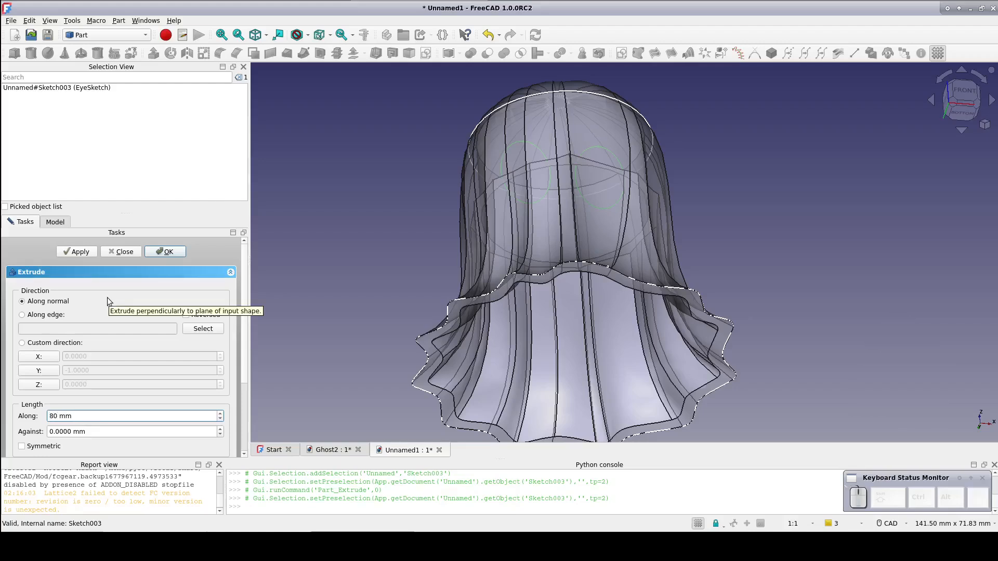
click(171, 251)
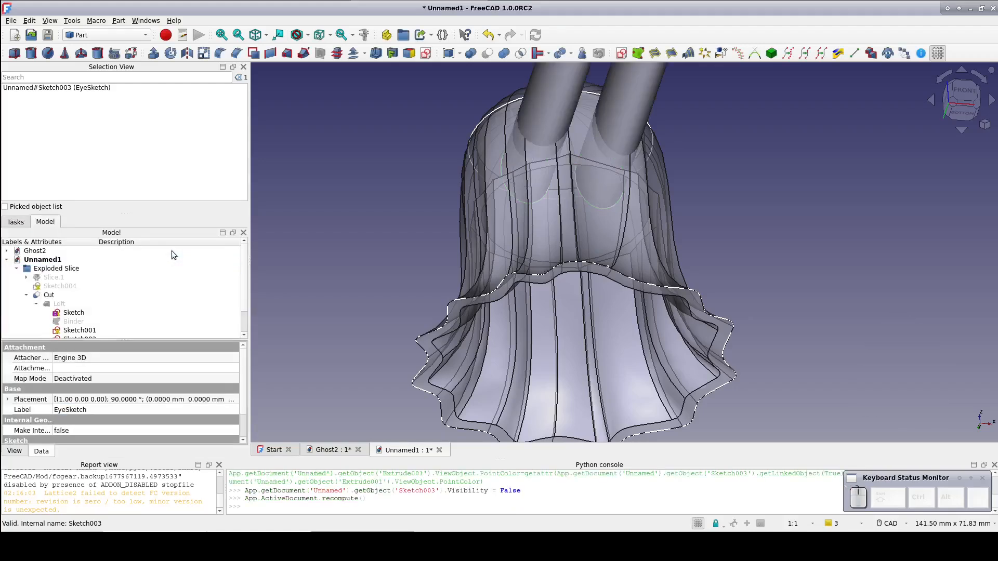
Subtract the eye extrusion from the hollow ghost body with a boolean cut.
scroll(171, 250, down, 1)
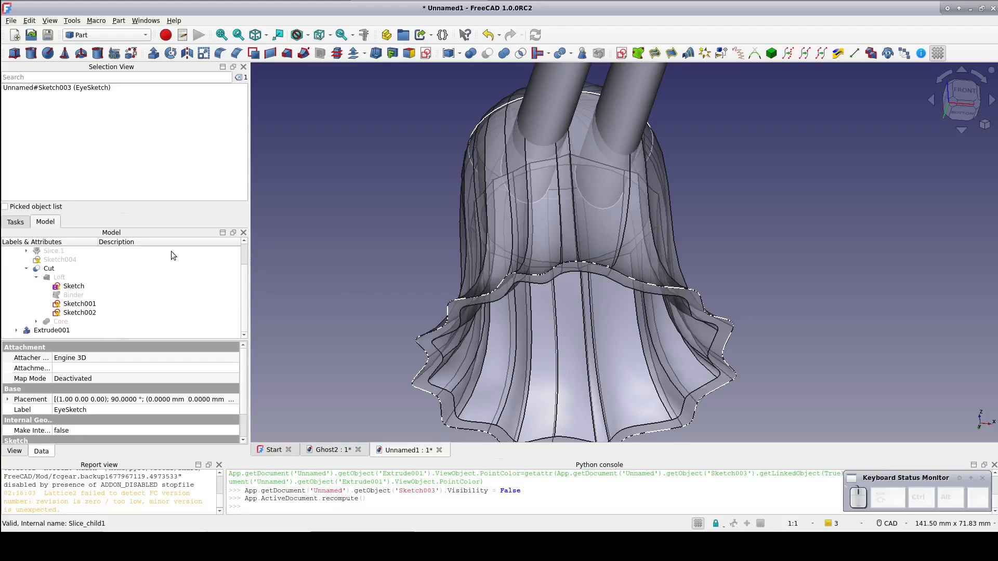
click(50, 269)
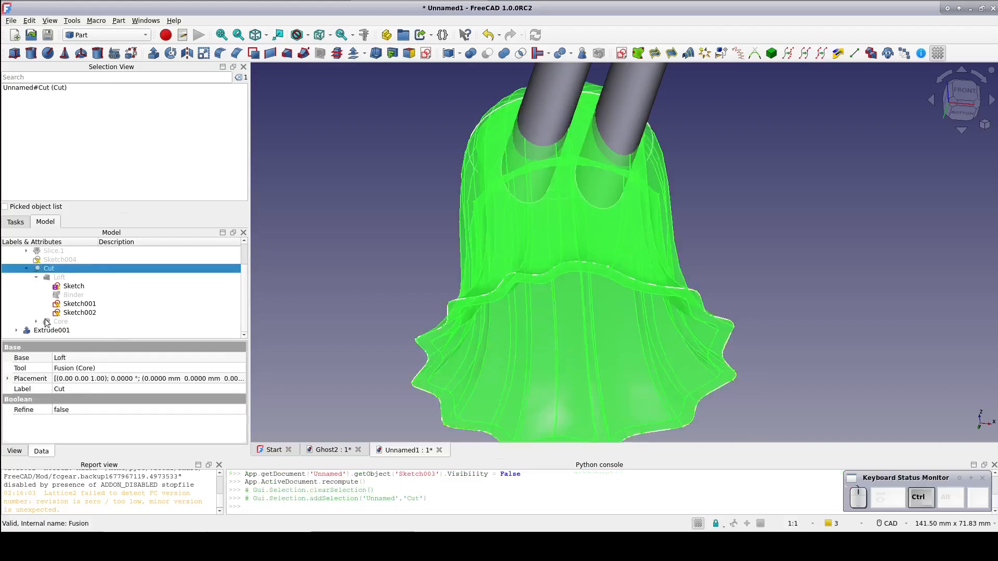
ctrl+click(51, 330)
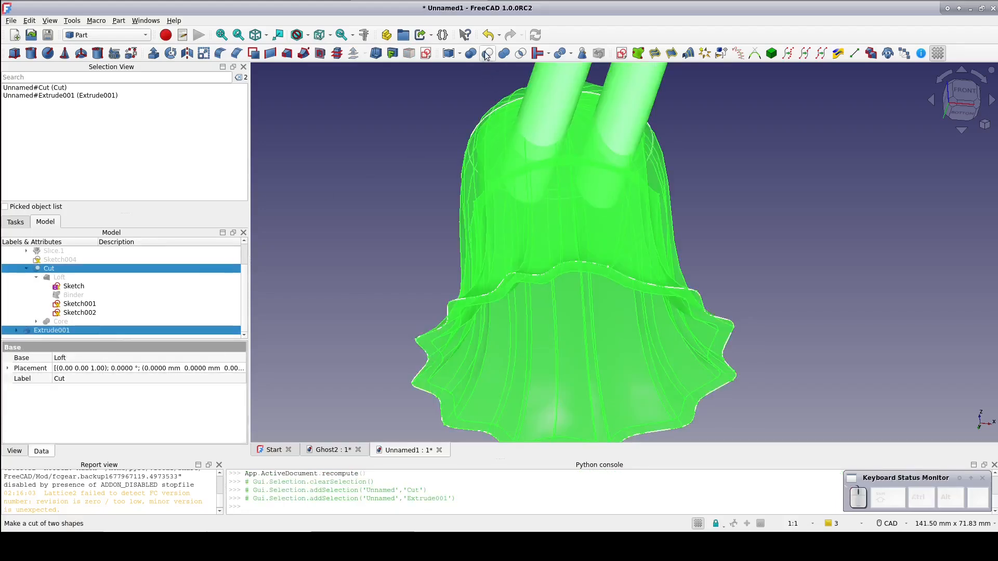
click(486, 54)
click(962, 95)
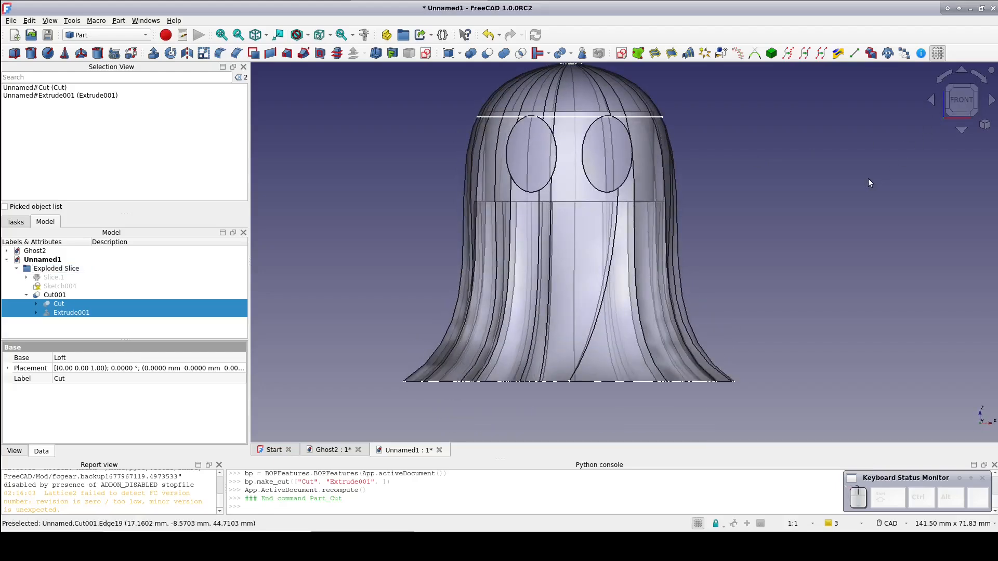
Set the transparency of the ghost body with eye openings to 0.
click(54, 295)
click(14, 451)
text(0)
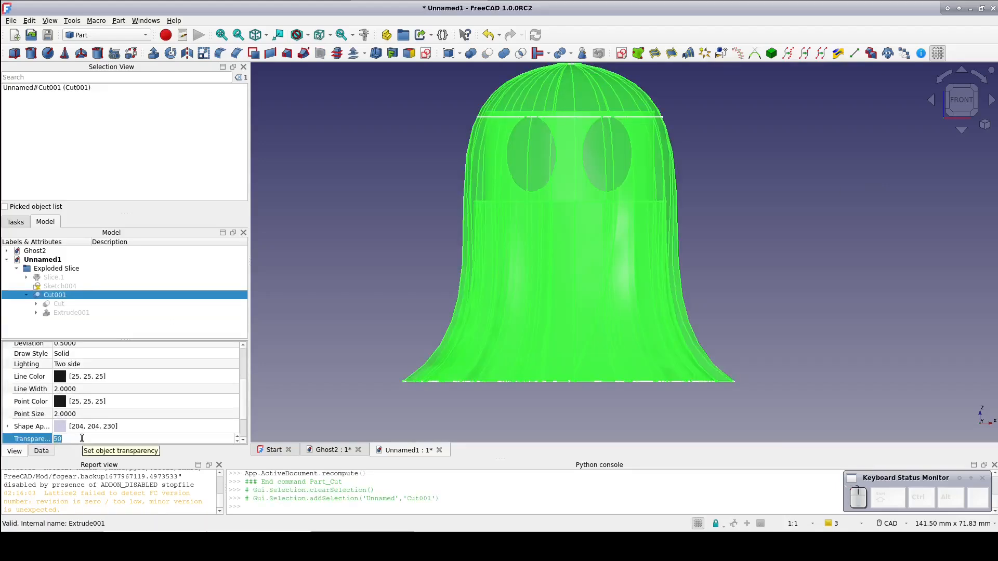
key(Return)
click(307, 326)
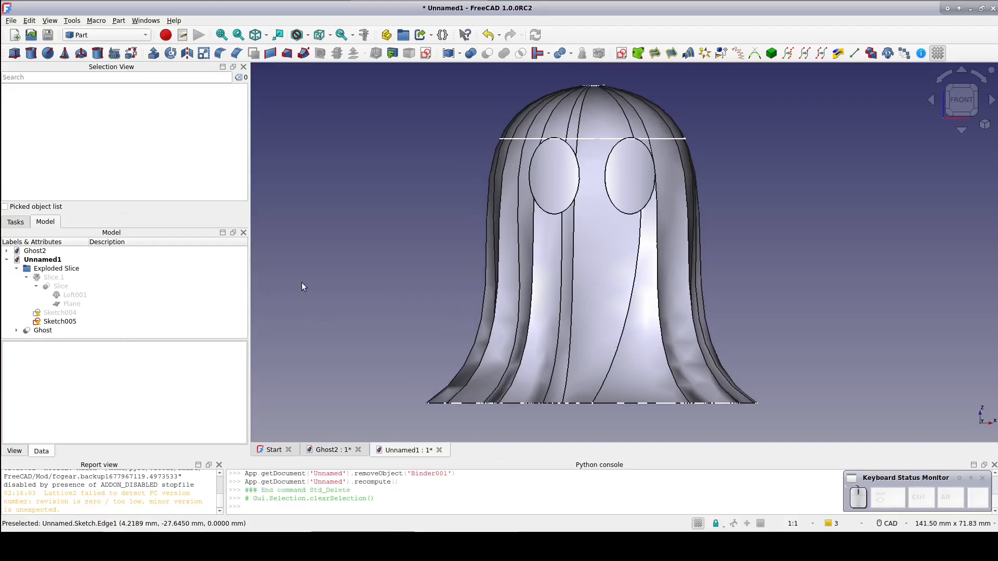
Export the Ghost body as Ghost.step in millimetres with the AP214 International Standard scheme.
click(41, 331)
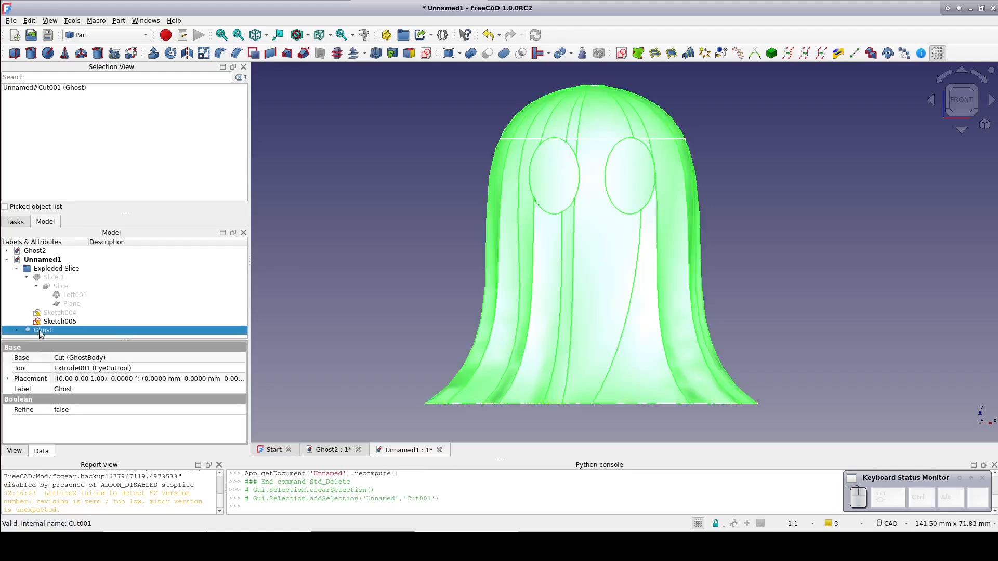
click(11, 21)
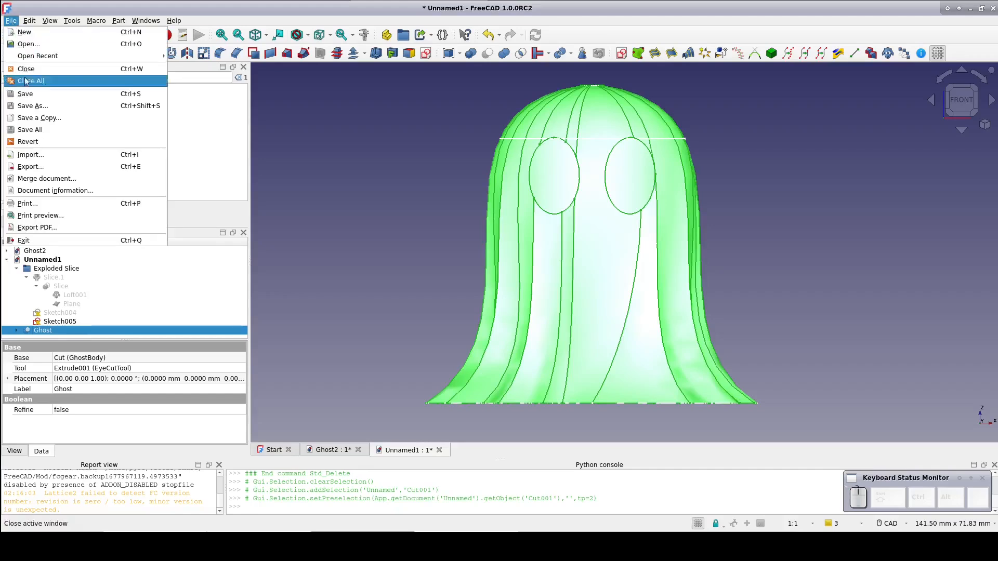
click(36, 163)
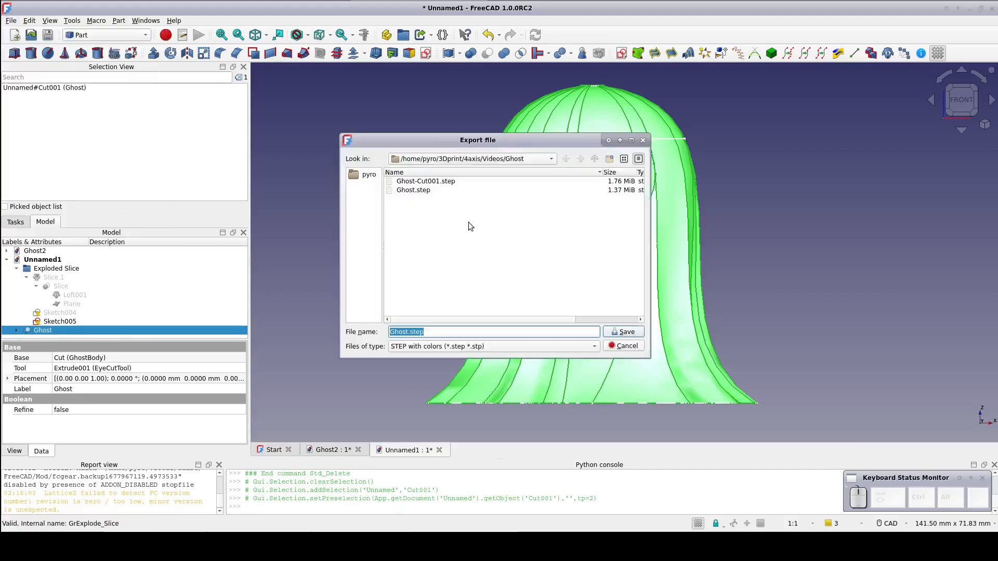
double_click(413, 190)
click(538, 255)
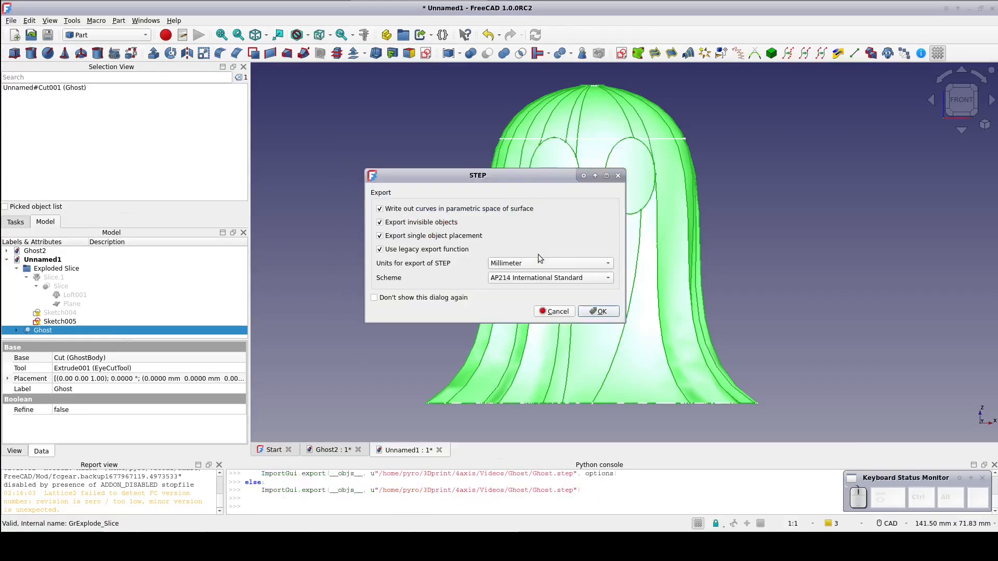
click(592, 312)
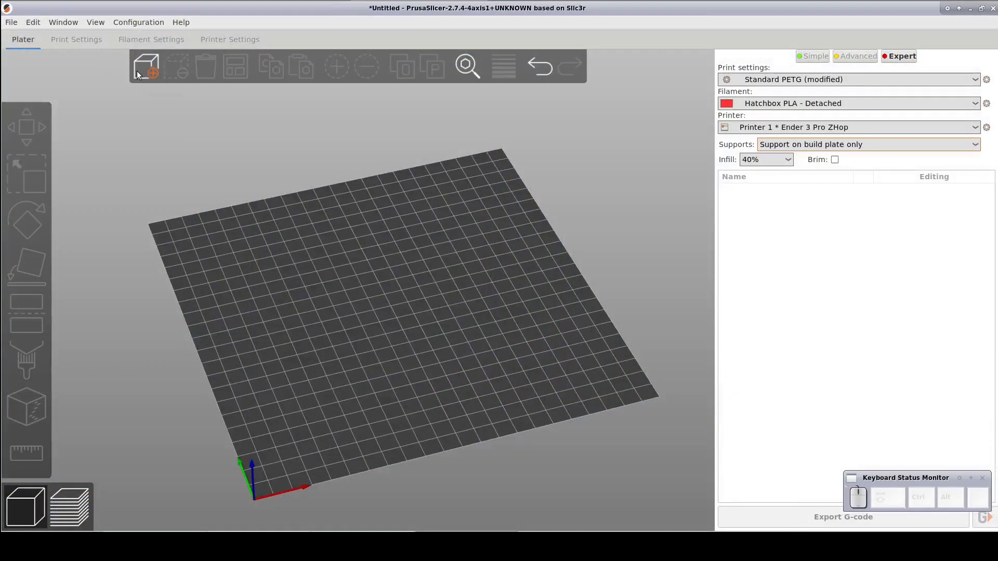
Switch to PrusaSlicer and add the exported Ghost model to the build plate.
click(137, 72)
double_click(373, 111)
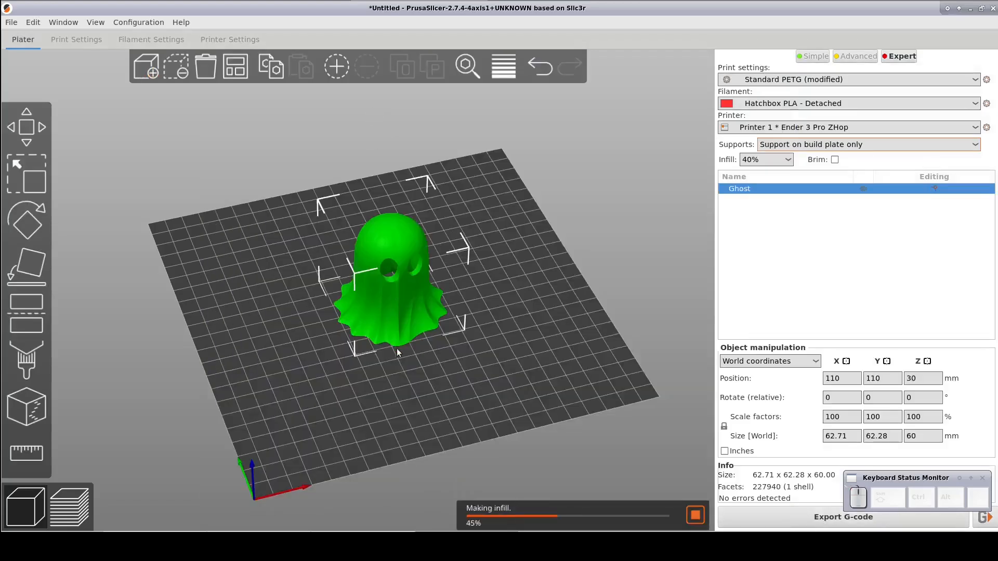
scroll(397, 348, up, 5)
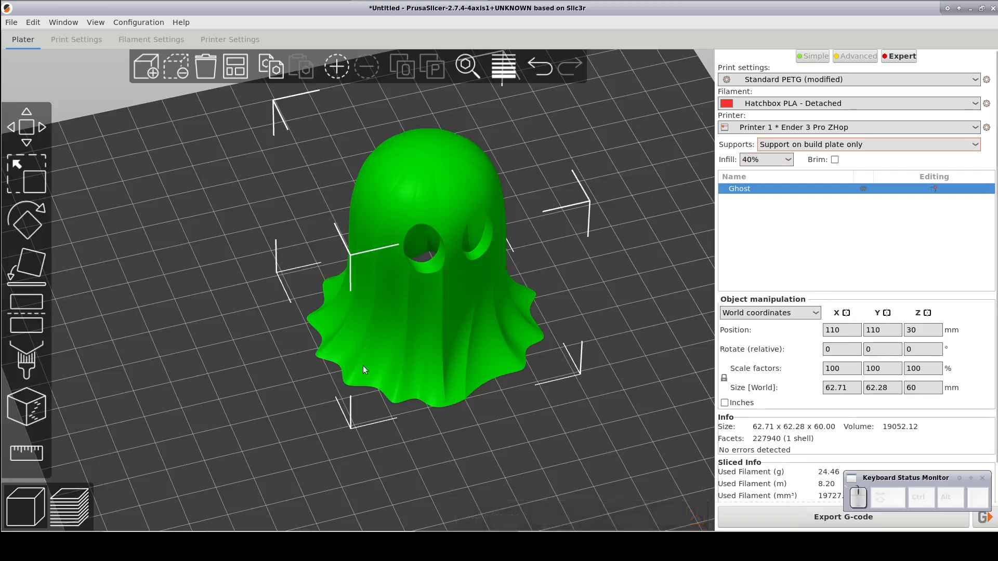
Inspect the sliced preview of the ghost from the full height of 60 mm down to the inner ledge layer at 34.20 mm.
click(82, 504)
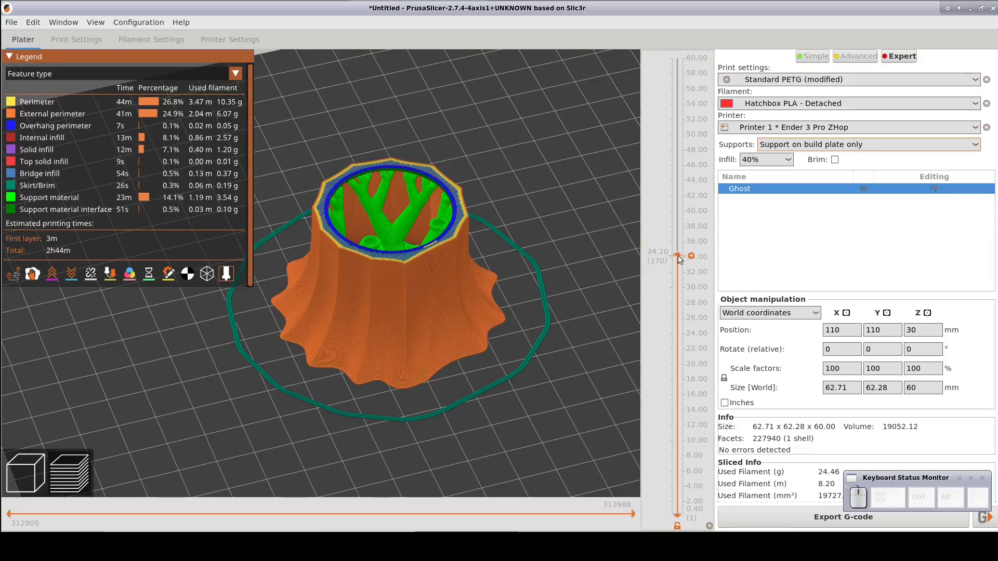
drag(673, 249, 684, 39)
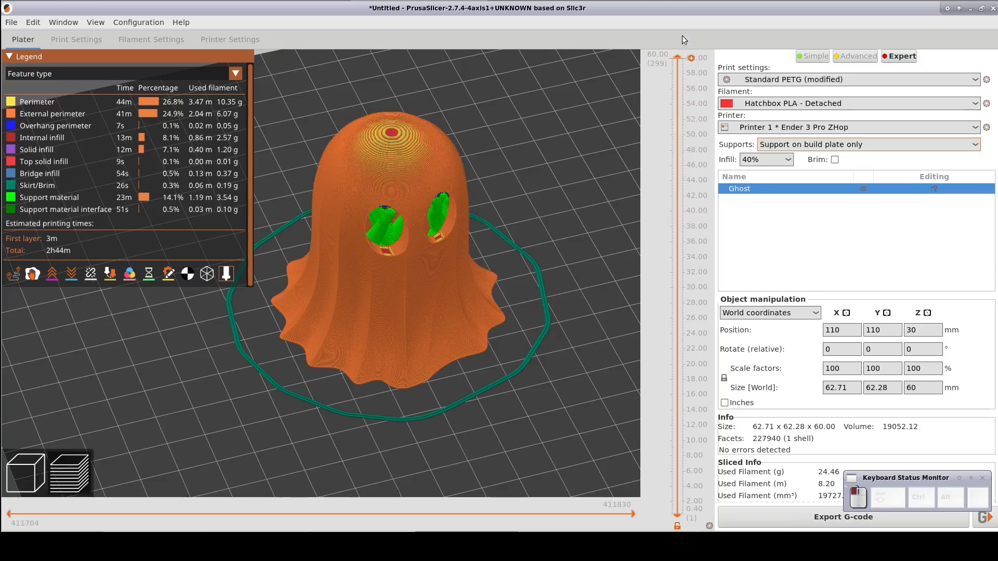
scroll(679, 100, down, 20)
scroll(679, 99, down, 20)
scroll(678, 100, down, 11)
scroll(678, 100, down, 20)
scroll(679, 99, down, 20)
scroll(678, 99, down, 19)
scroll(678, 99, down, 2)
scroll(679, 99, down, 1)
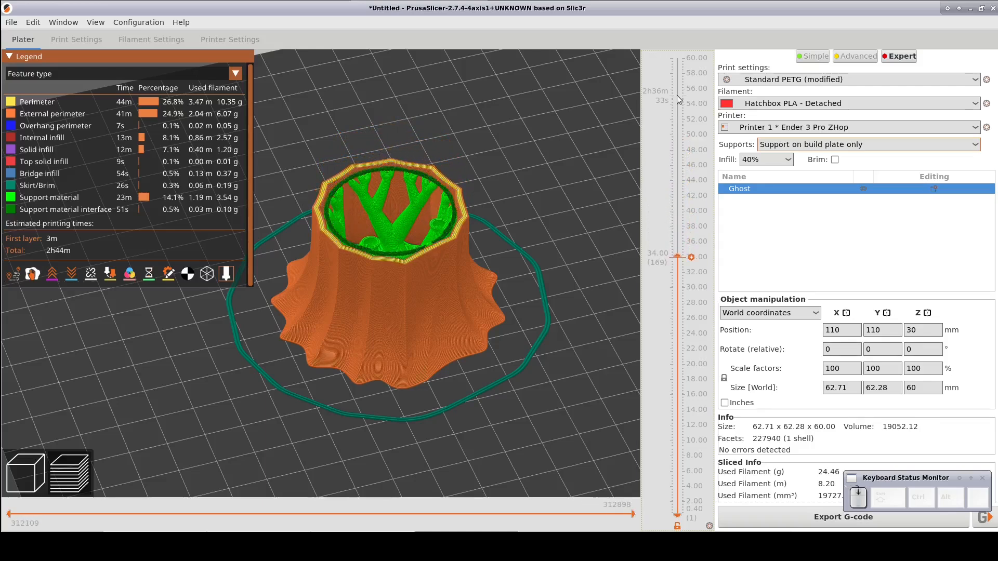
scroll(679, 99, up, 1)
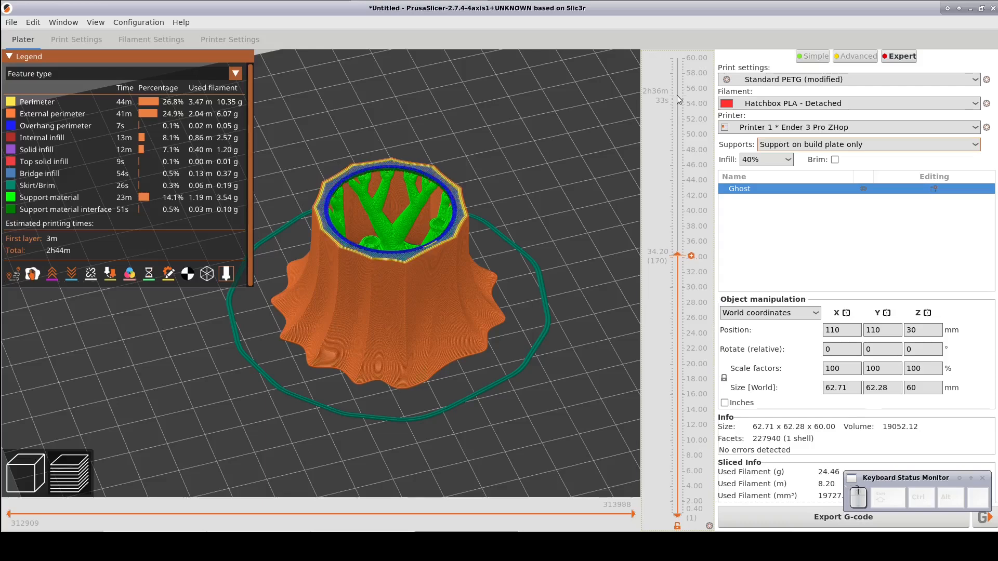
Examine the overhang perimeter, bridge infill and tree supports around the inner ledge up close.
scroll(564, 166, up, 5)
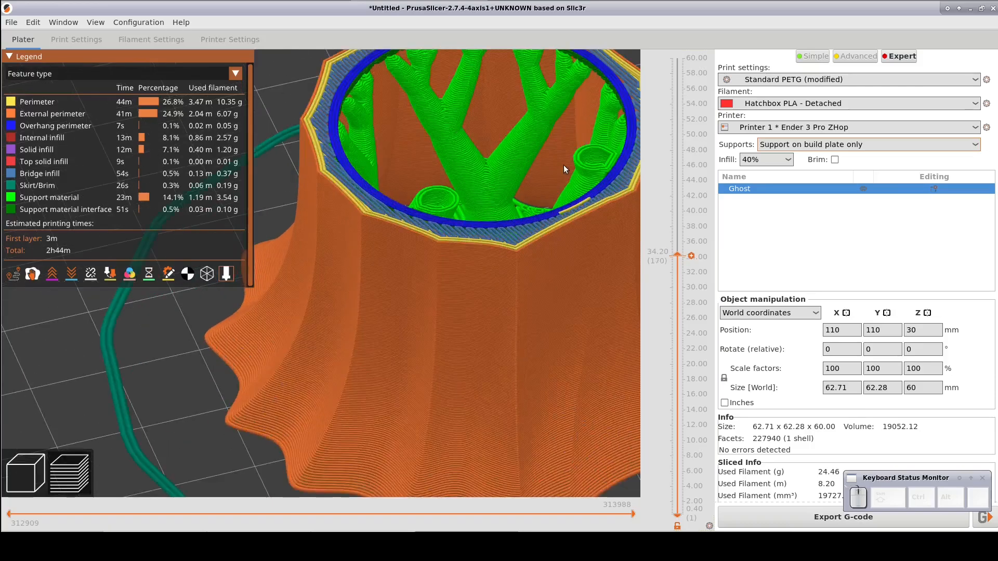
middle_drag(563, 165, 494, 238)
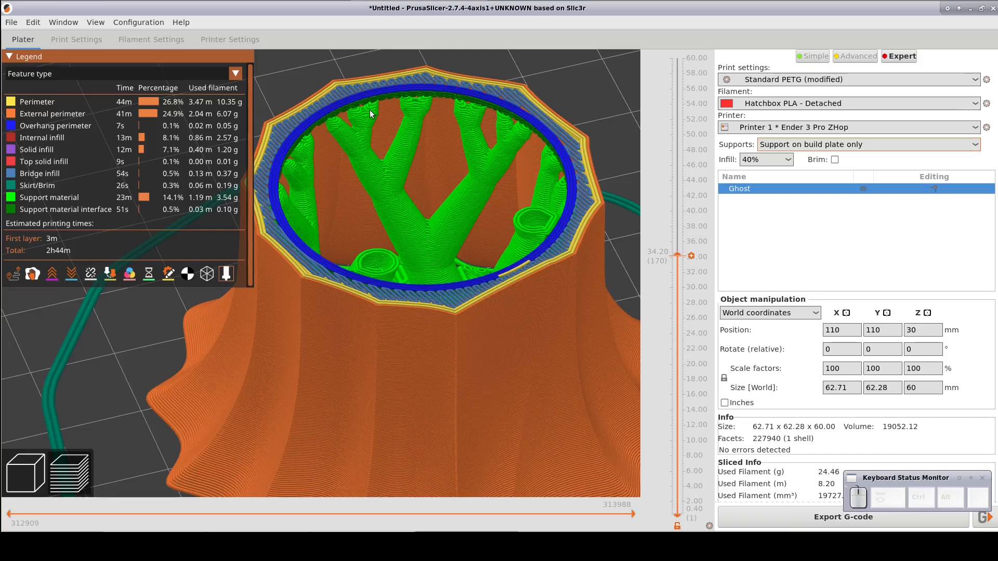
scroll(763, 430, down, 2)
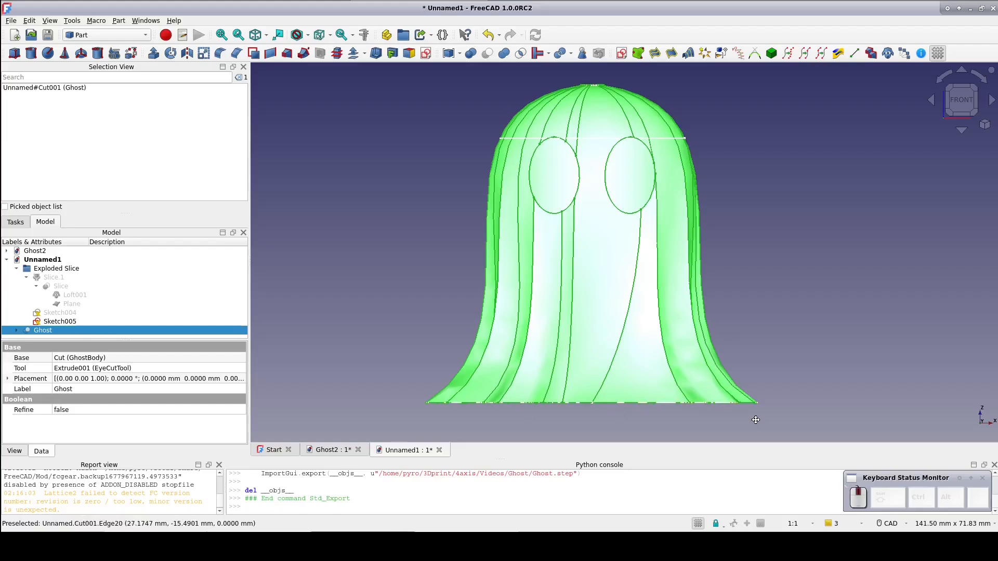
Switch to FreeCAD and create a sub-shape binder from the circular edge of the ledge inside the Ghost body.
middle_drag(755, 419, 744, 149)
click(747, 157)
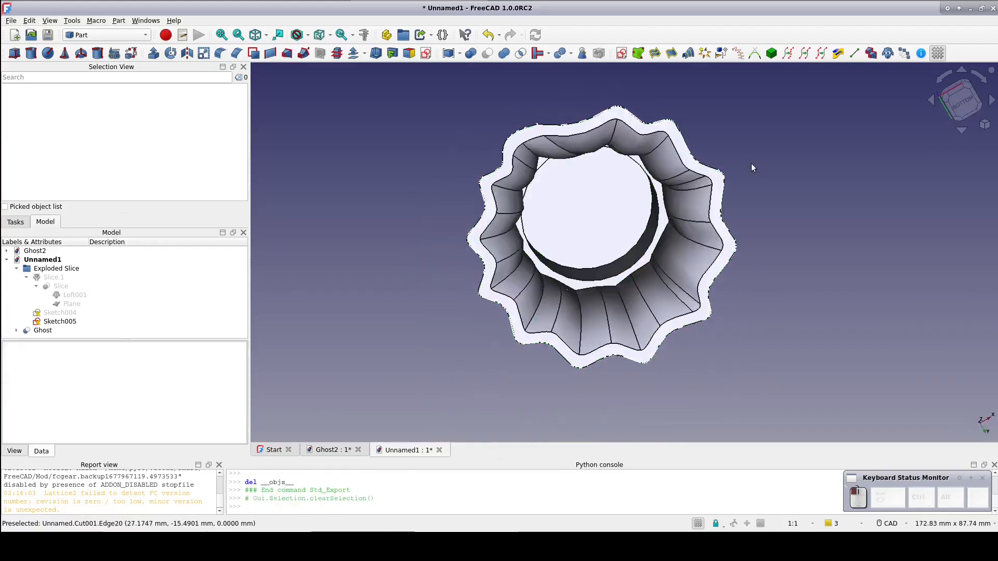
click(659, 227)
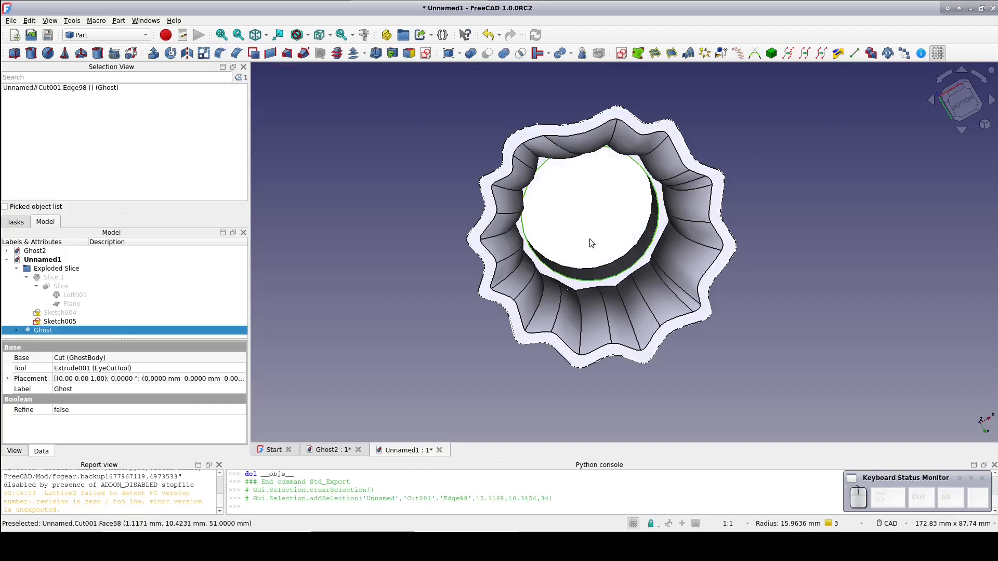
click(637, 53)
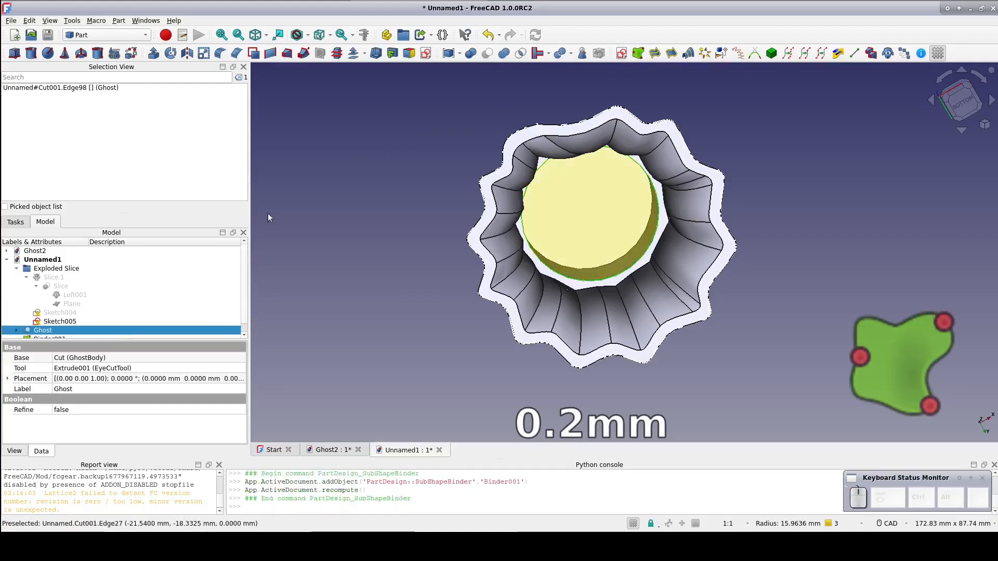
Extrude the circular binder face 0.2 mm along its normal.
click(154, 53)
text(0.2)
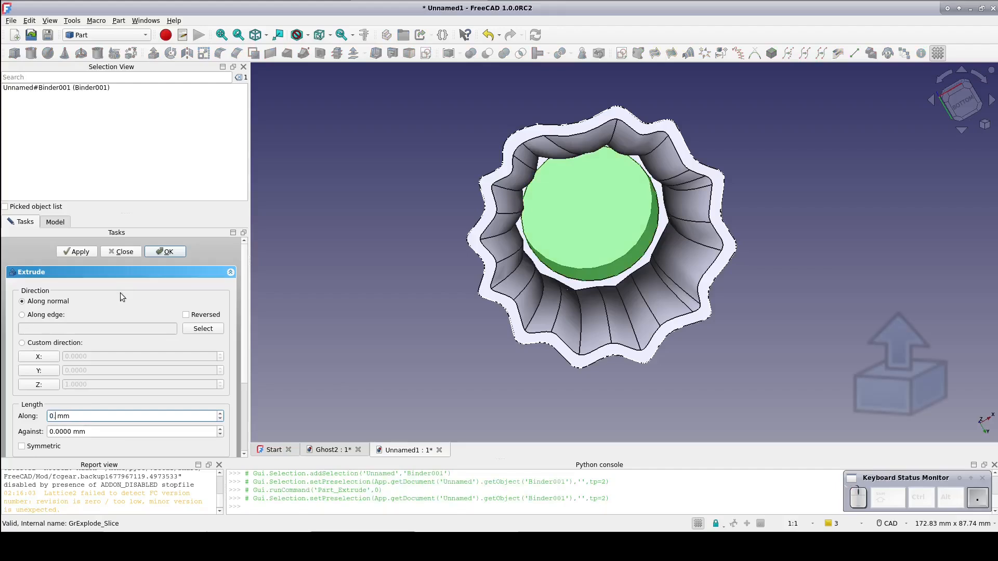
click(158, 252)
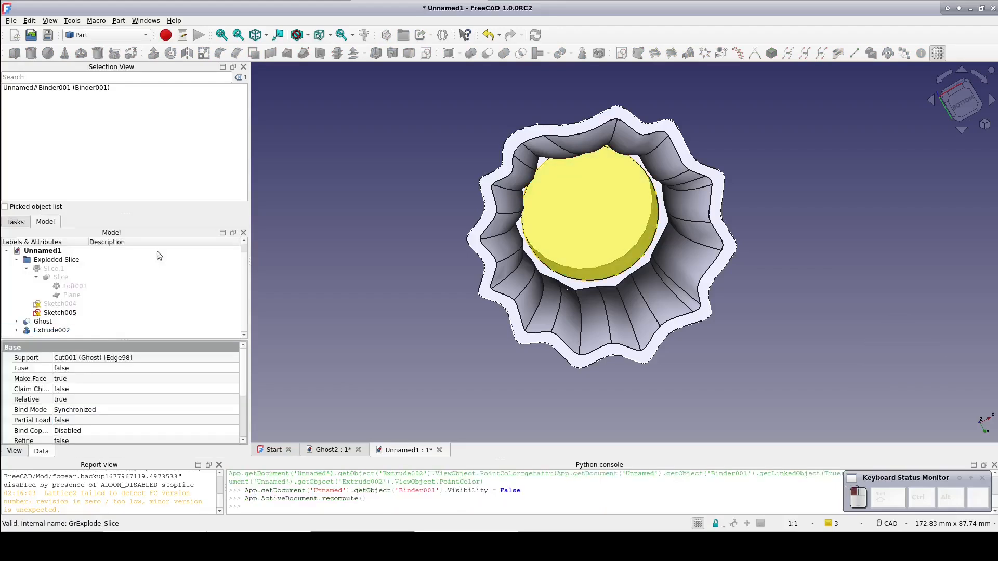
Fuse the Ghost body and the thin circular extrusion with a boolean union.
click(41, 323)
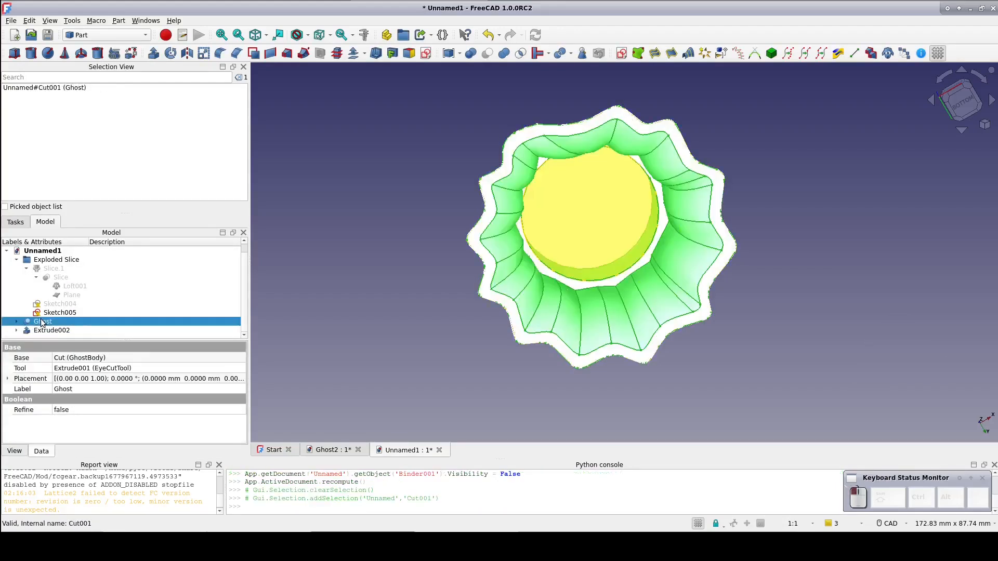
ctrl+click(51, 330)
click(504, 53)
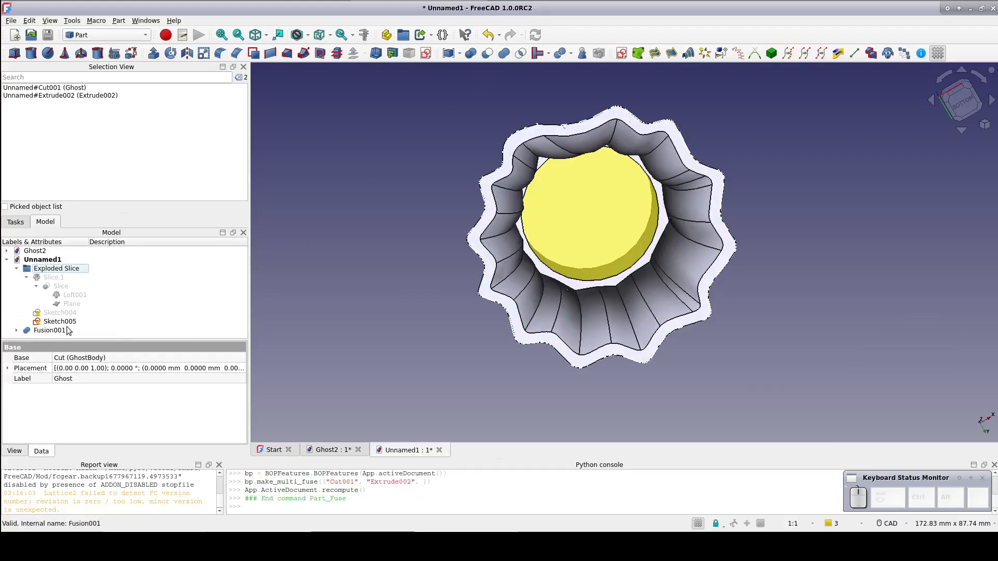
Export the fused body Fusion001 as a STEP file, overwriting the existing Ghost.step.
click(49, 330)
click(10, 20)
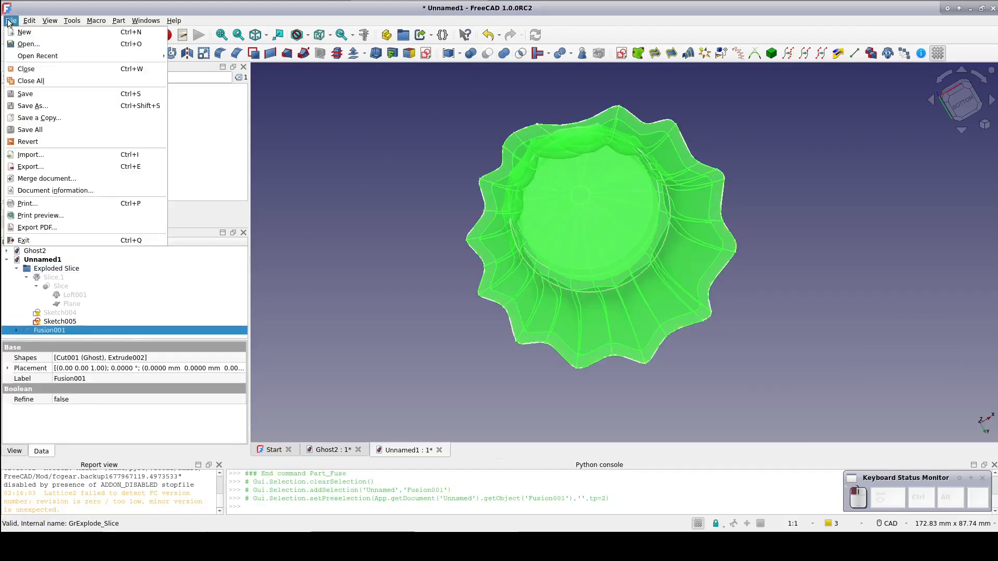
click(31, 166)
double_click(407, 191)
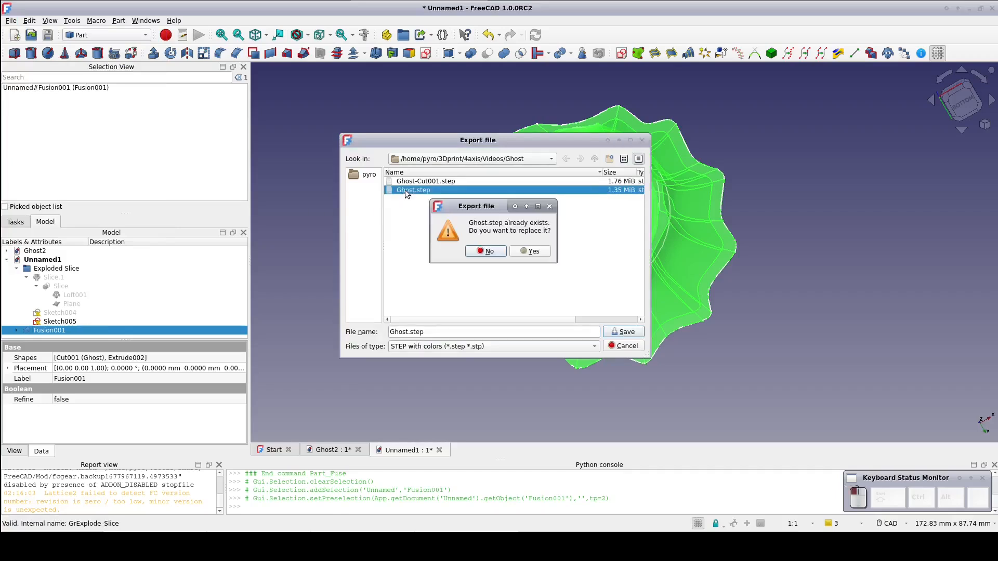
click(530, 252)
click(590, 311)
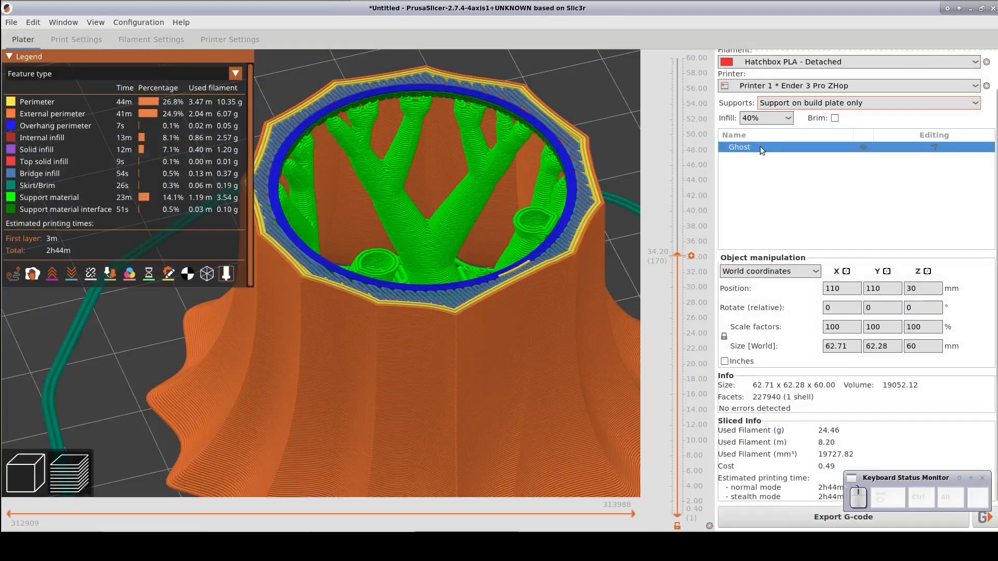
Switch to PrusaSlicer and try to reload the Ghost object from disk.
right_click(760, 150)
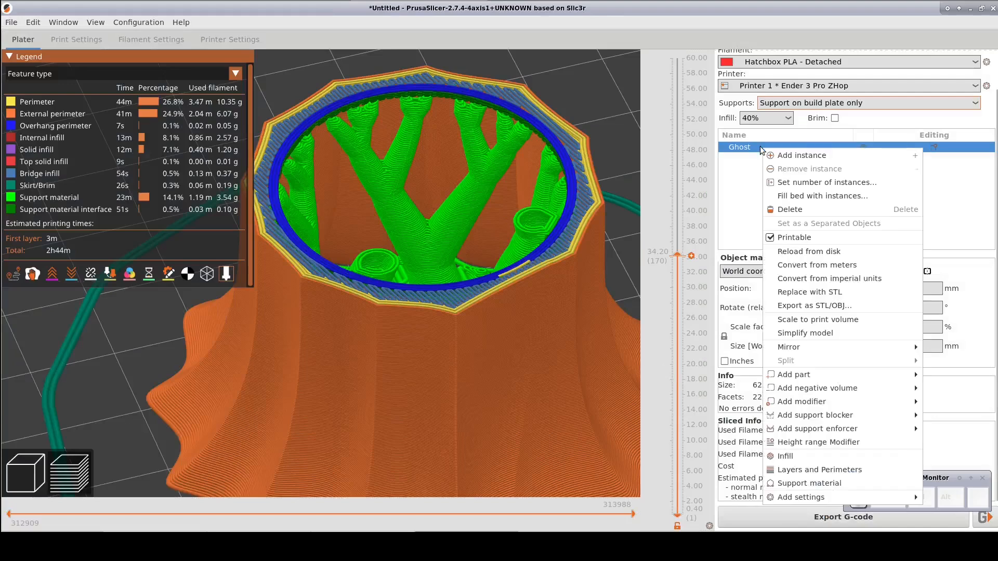
click(806, 252)
click(585, 307)
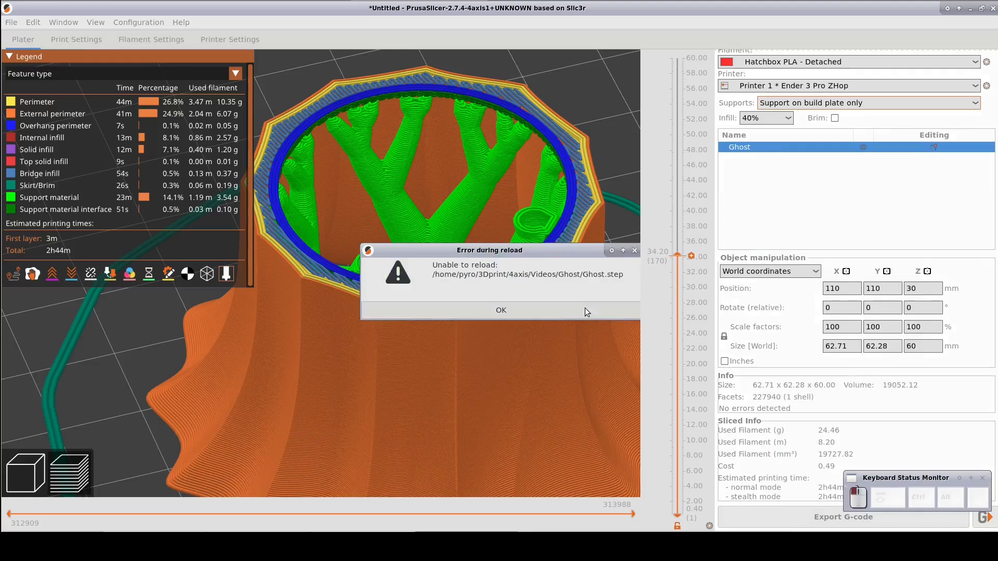
click(585, 310)
Delete the old Ghost object from the plate, import the re-exported Ghost.step, and slice it.
click(22, 474)
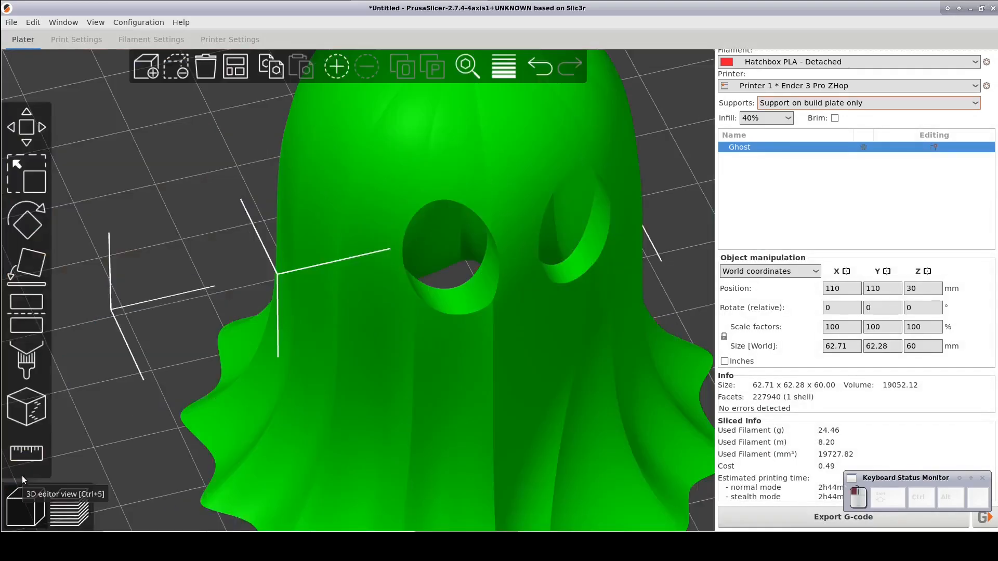
click(202, 68)
click(152, 64)
double_click(397, 110)
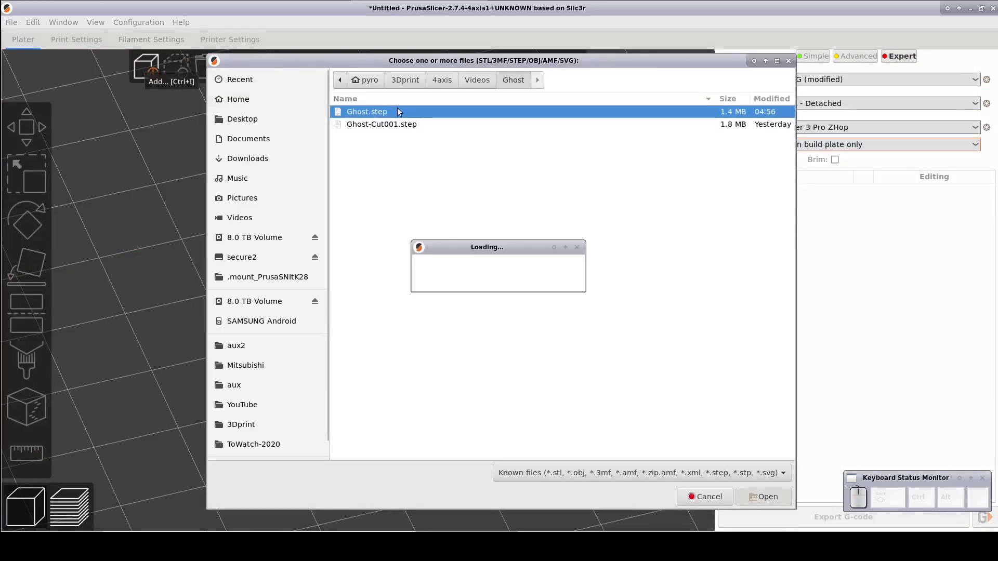
click(70, 504)
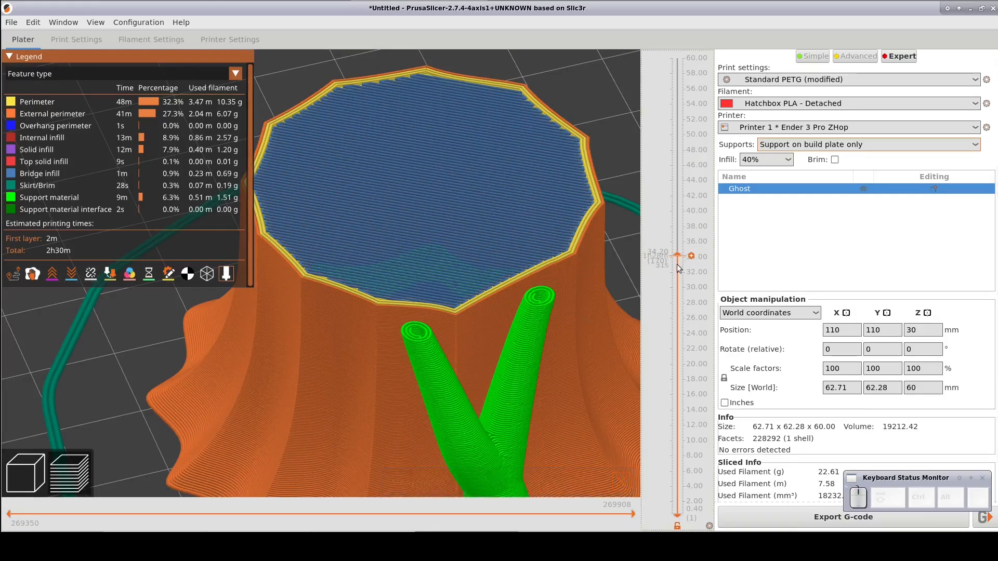
Step the sliced preview down to the first layer and back up to just below the inner ledge, examining walls and supports.
scroll(679, 253, down, 11)
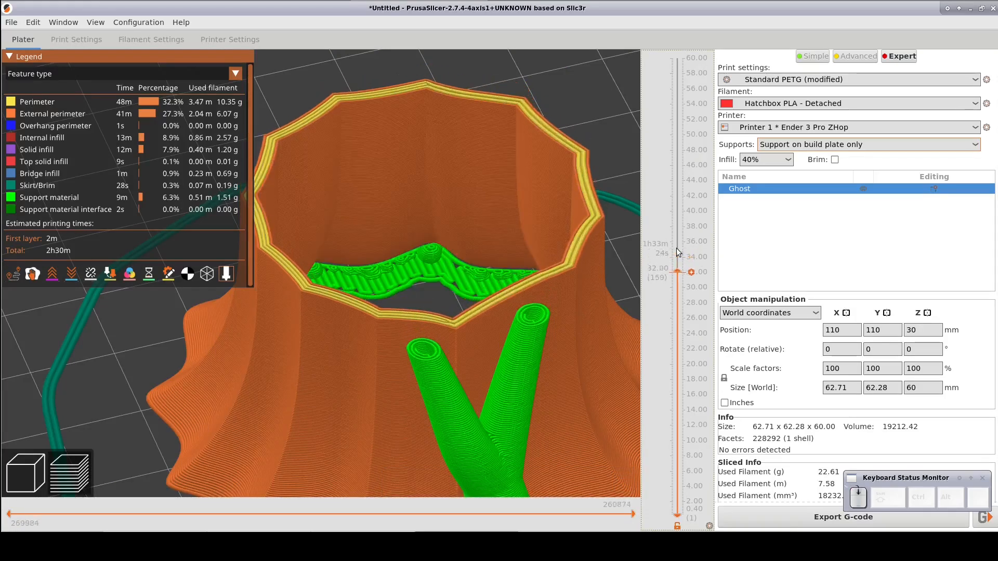
scroll(678, 253, down, 20)
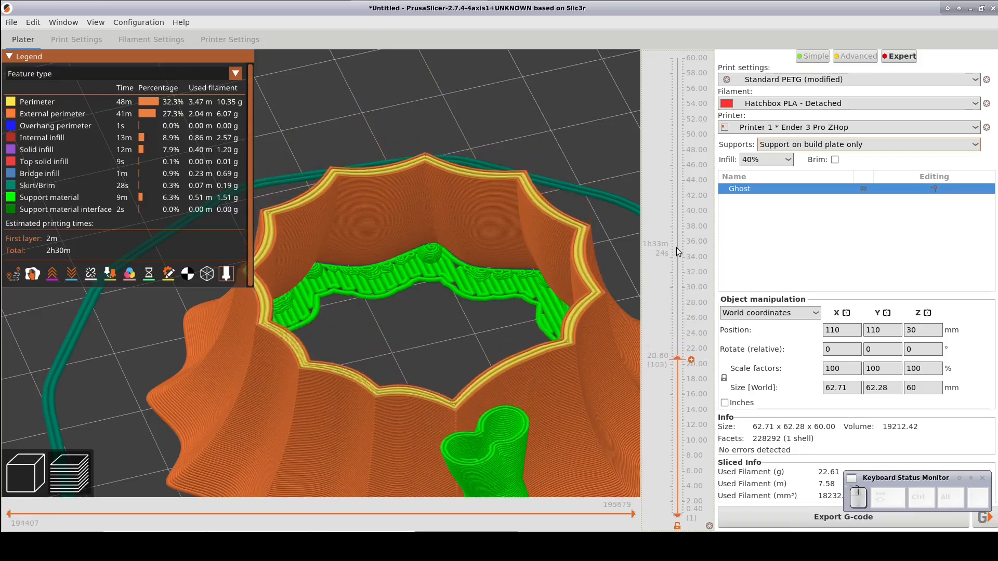
scroll(679, 254, down, 20)
scroll(678, 253, down, 20)
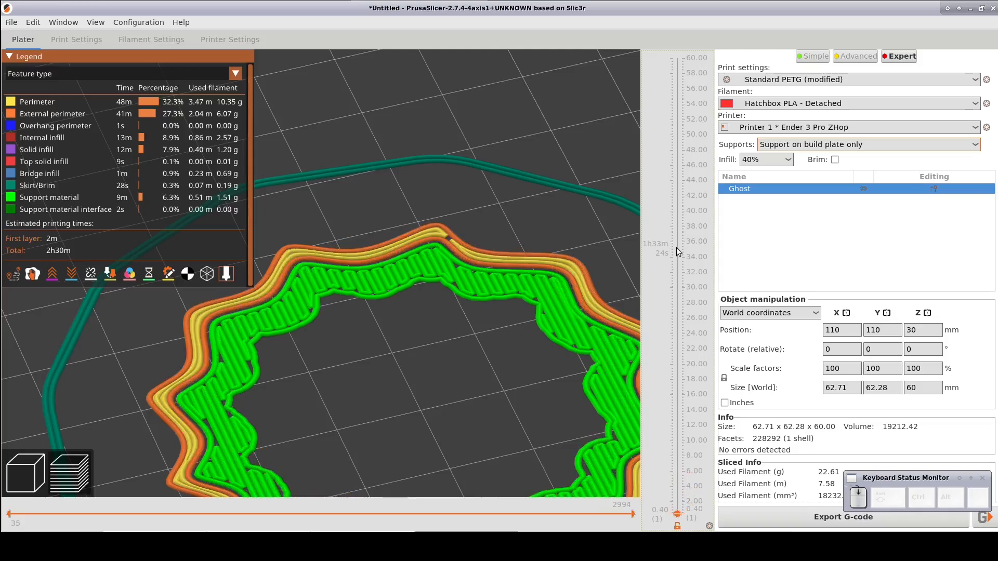
scroll(679, 253, up, 12)
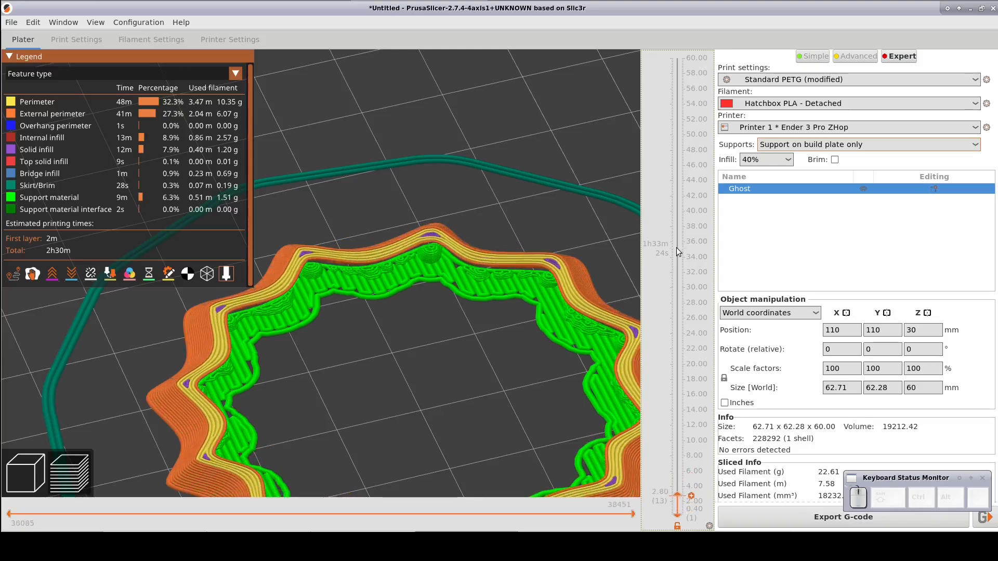
scroll(678, 253, up, 13)
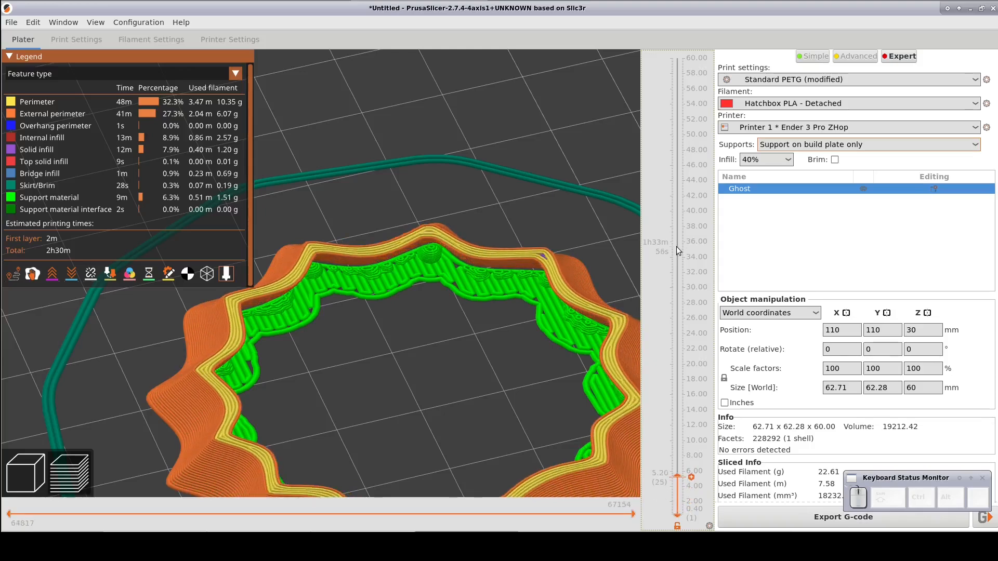
scroll(679, 251, up, 20)
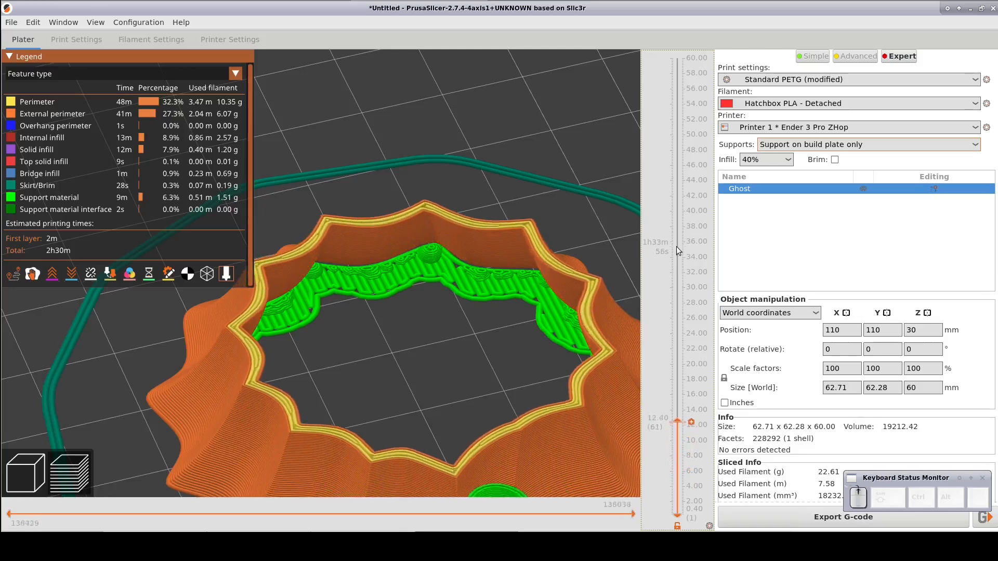
scroll(678, 251, up, 20)
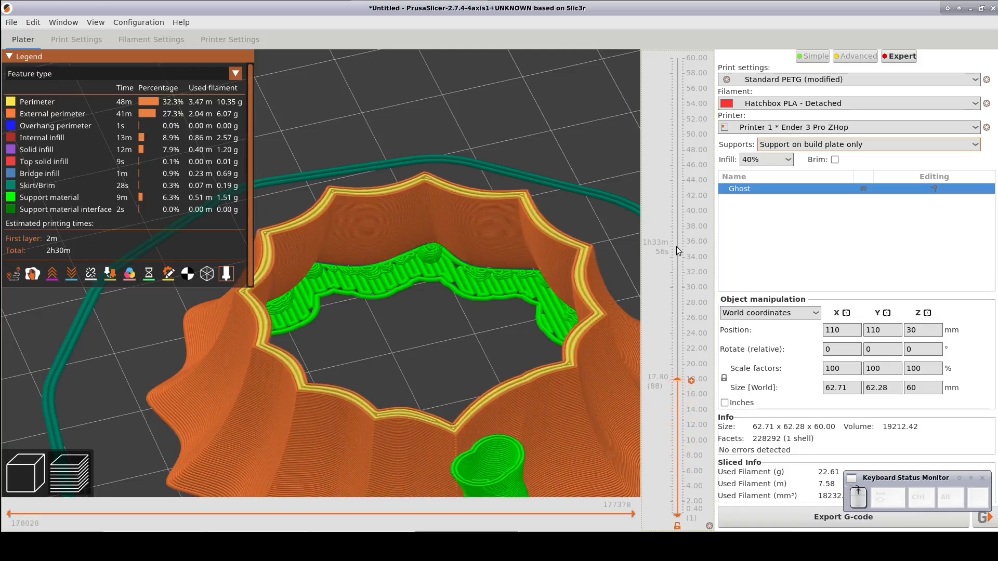
scroll(678, 251, up, 20)
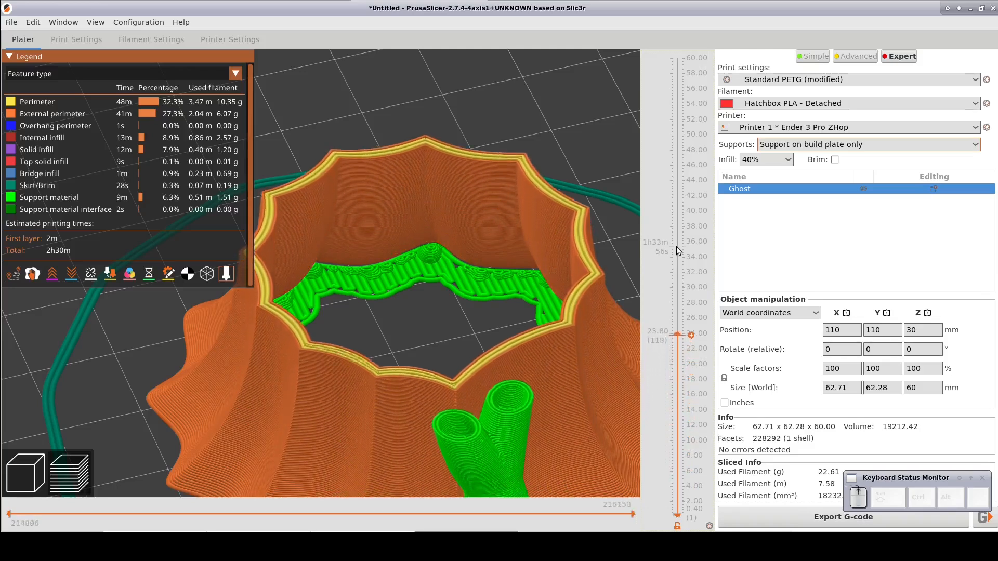
scroll(678, 251, up, 20)
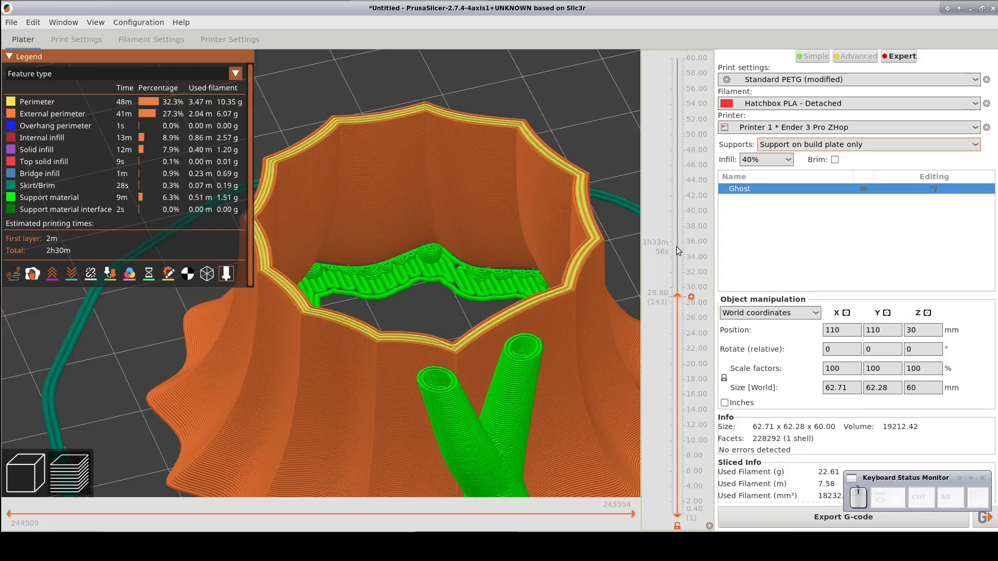
scroll(678, 251, up, 20)
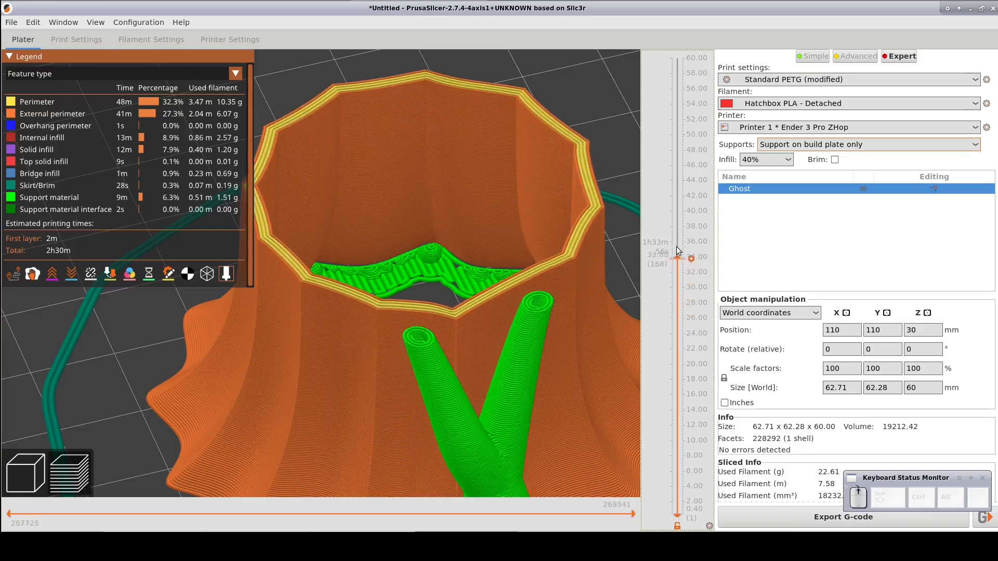
Examine the layers around the inner ledge, checking the bridge infill spanning the opening and the ring built above it.
scroll(678, 251, down, 1)
scroll(678, 251, up, 1)
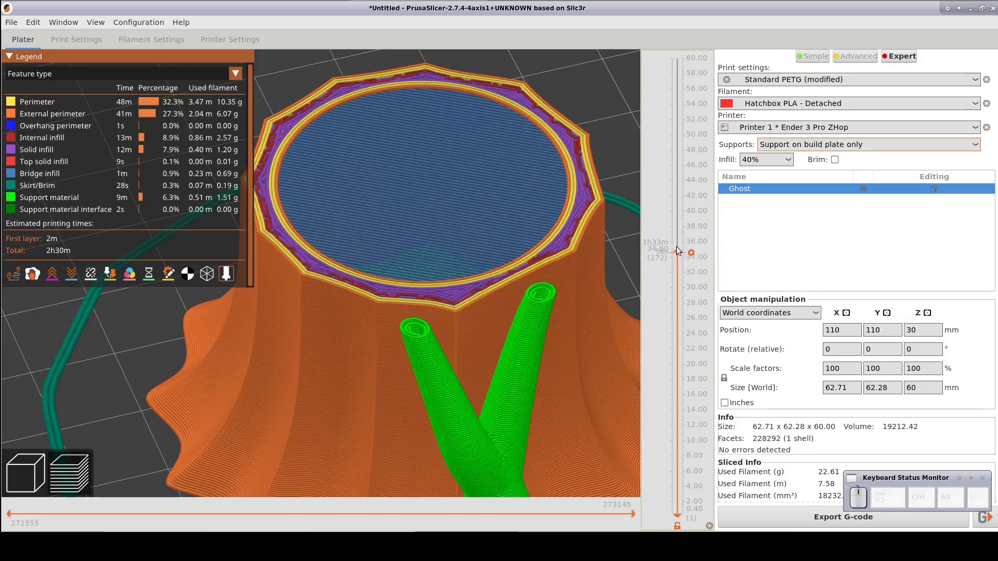
scroll(678, 251, up, 2)
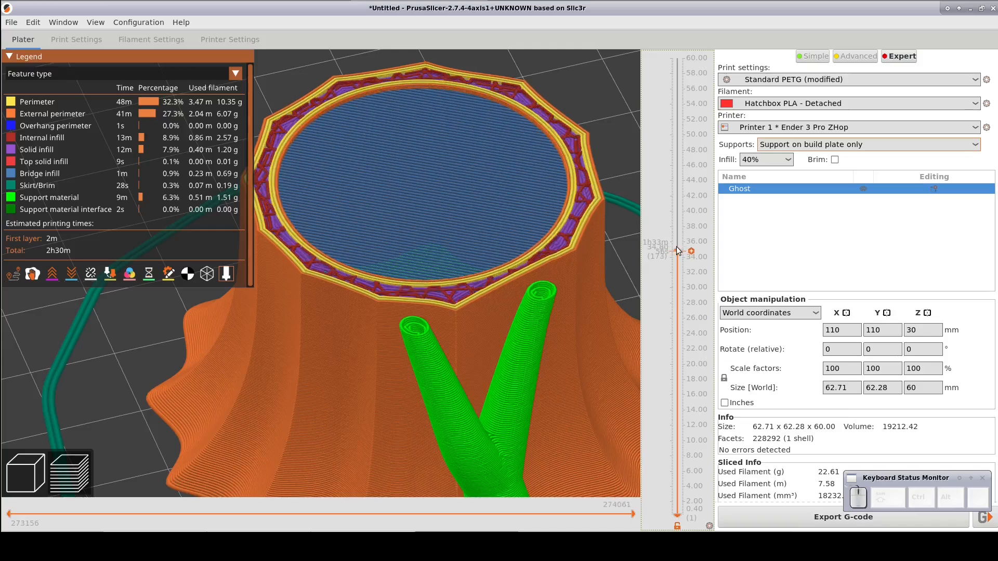
scroll(678, 251, down, 4)
scroll(678, 251, up, 1)
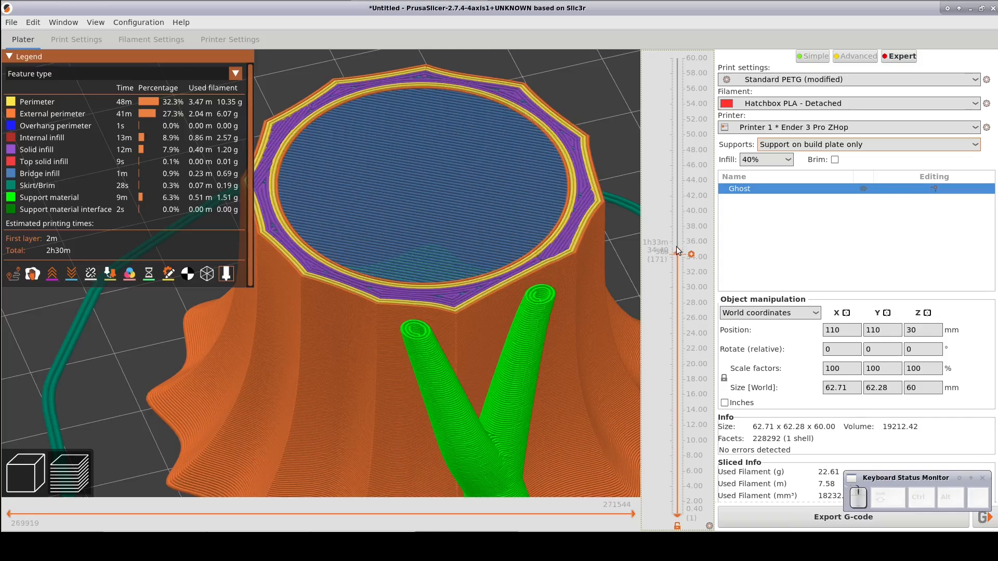
scroll(678, 251, up, 12)
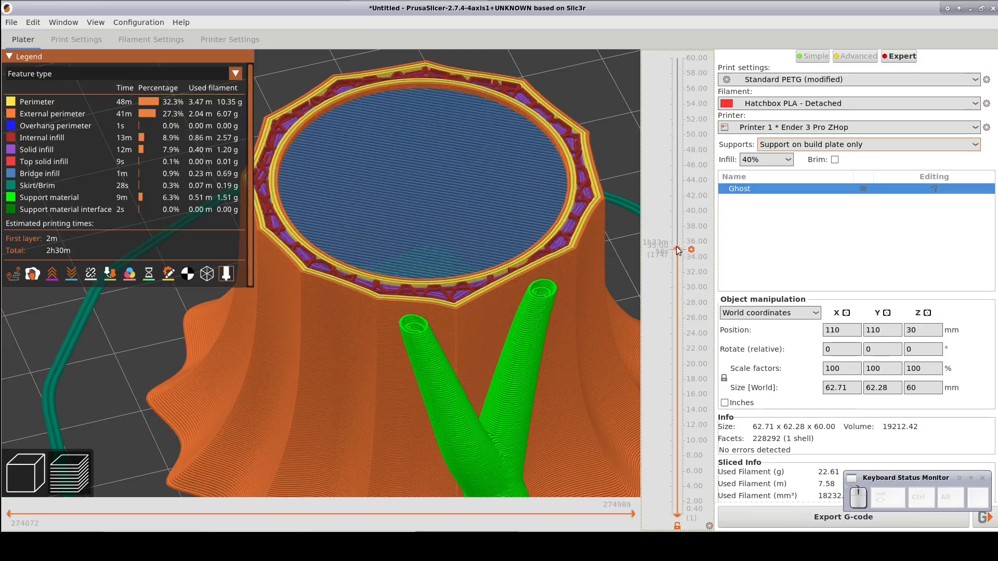
scroll(678, 251, up, 8)
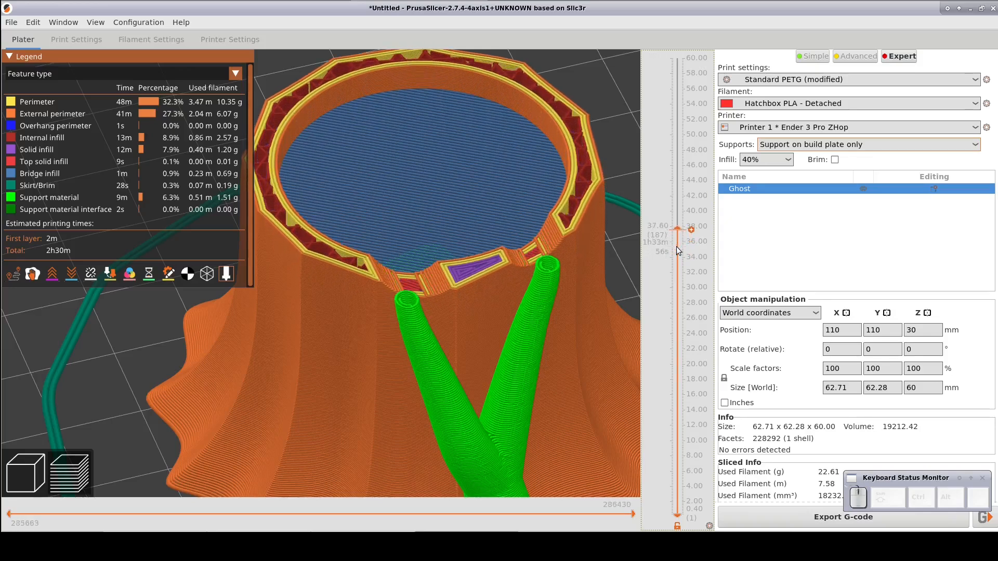
scroll(679, 251, down, 5)
scroll(679, 251, down, 5)
Step the sliced preview up through the eye openings to the solid head, examining the external tree supports.
scroll(679, 251, up, 14)
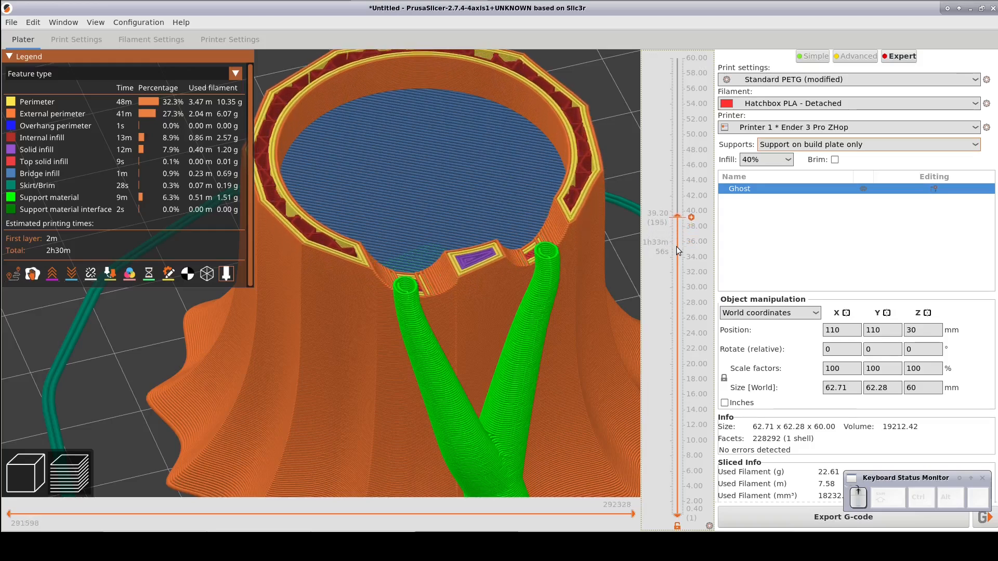
scroll(678, 251, up, 20)
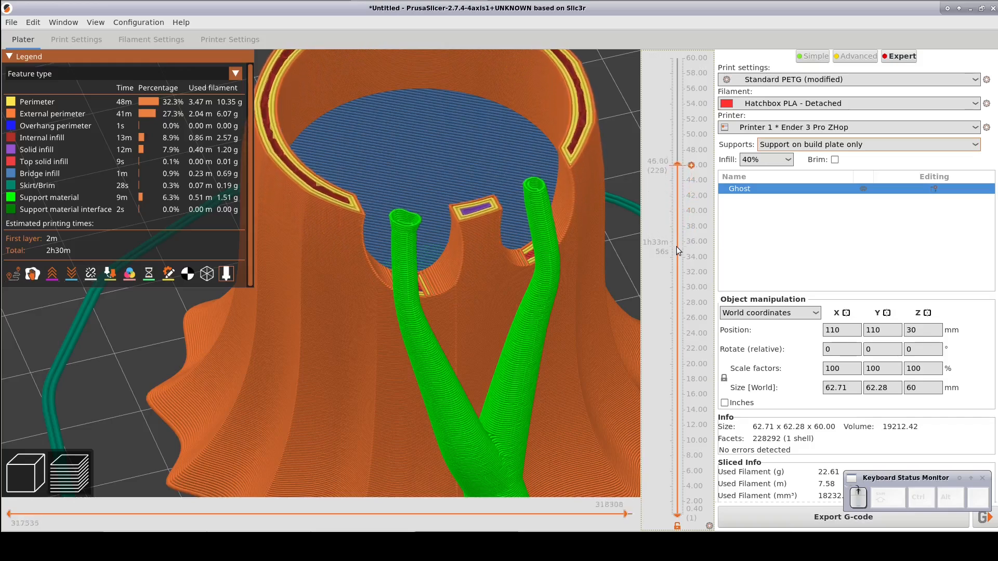
scroll(678, 251, up, 16)
scroll(678, 251, up, 8)
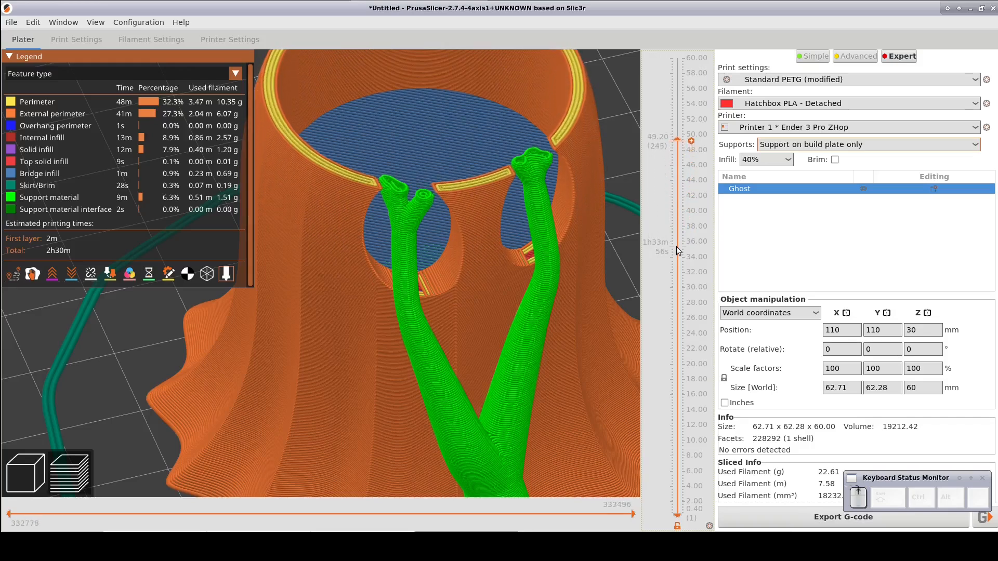
scroll(678, 251, up, 11)
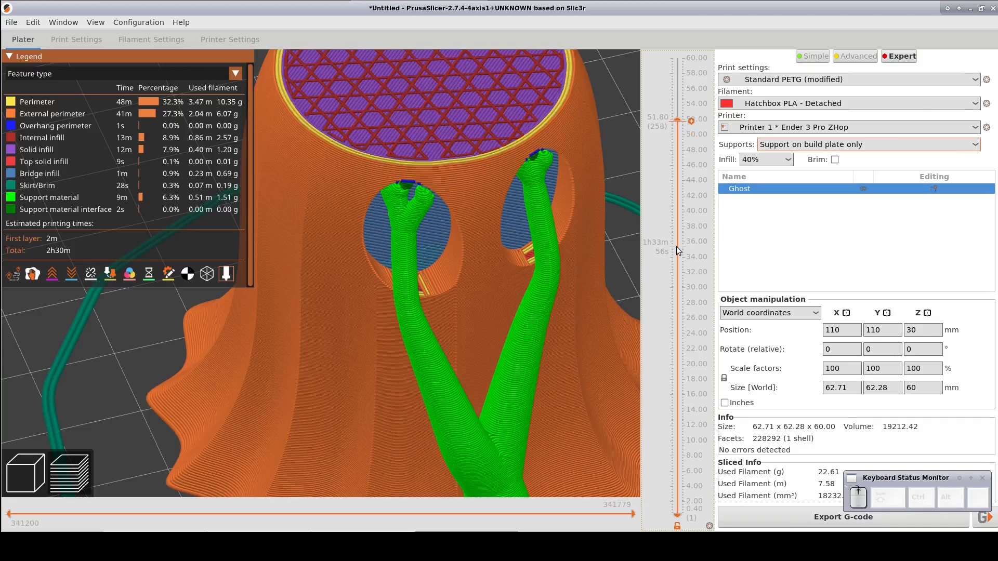
scroll(791, 416, down, 2)
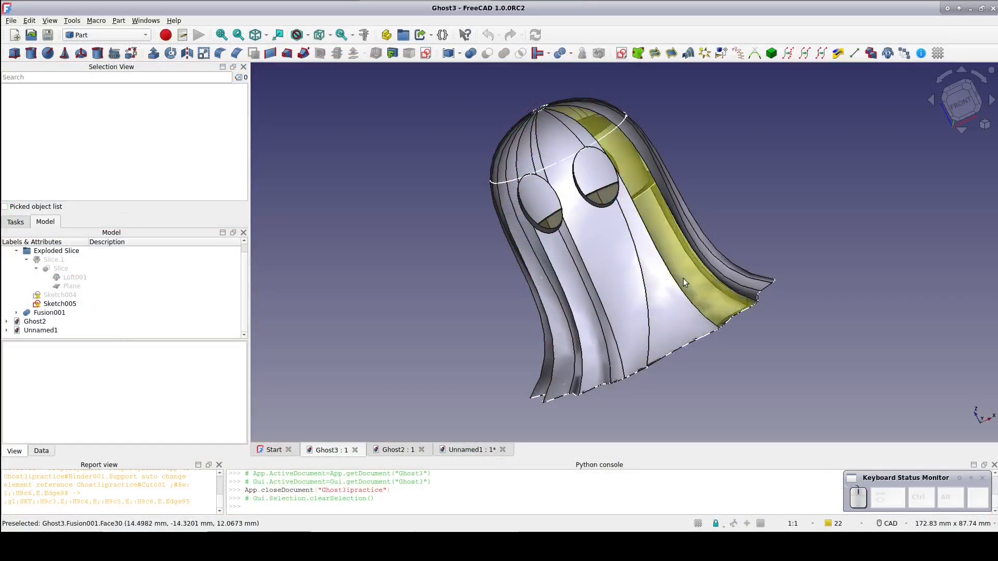
Expand Fusion001 down to GhostBody, hide Fusion001, and show its Core object instead.
click(958, 107)
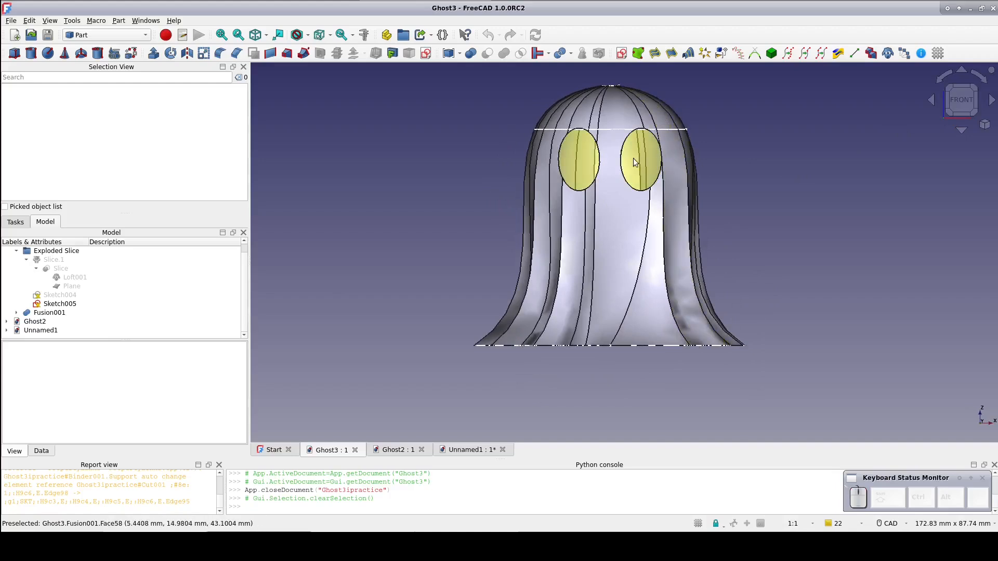
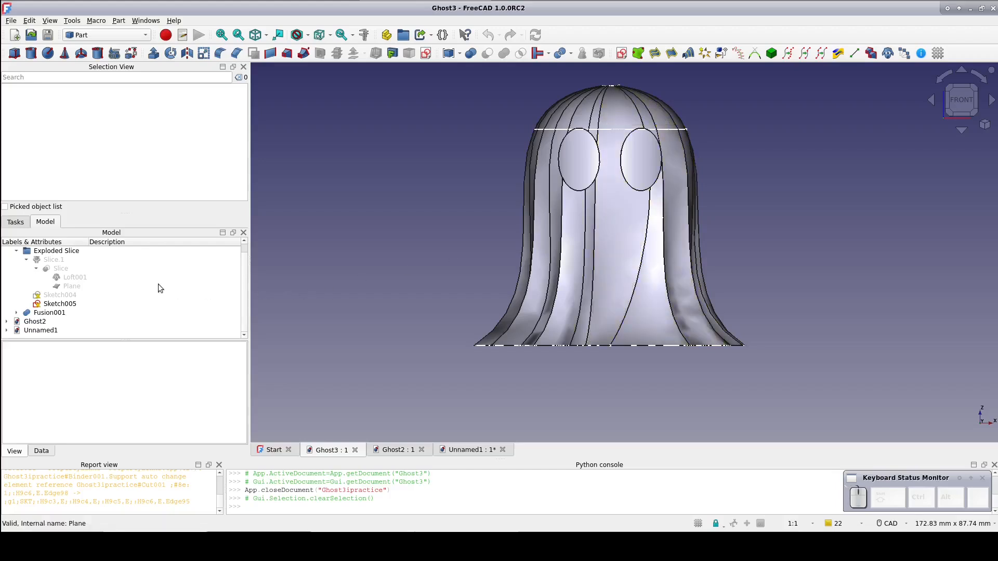
scroll(144, 284, up, 1)
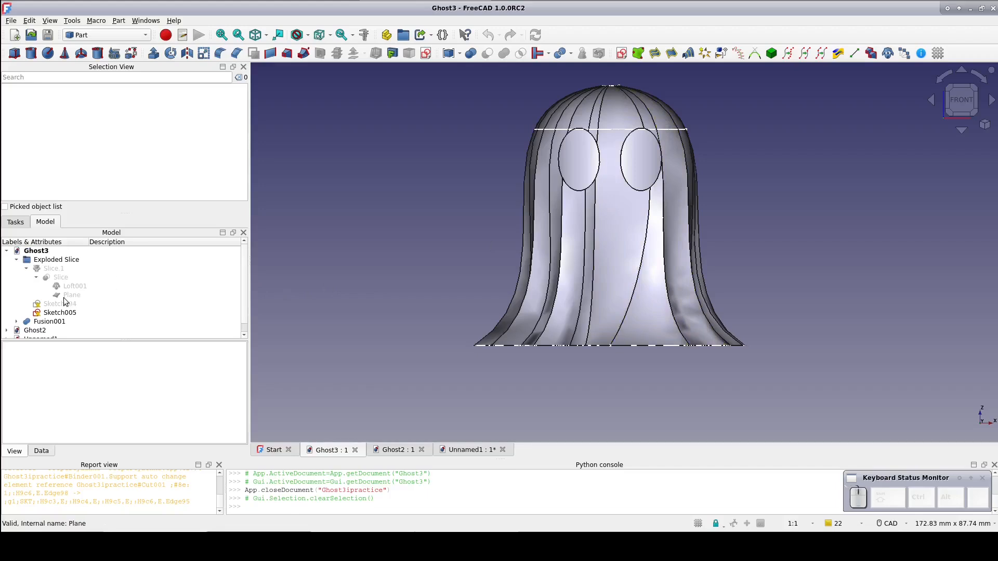
click(17, 322)
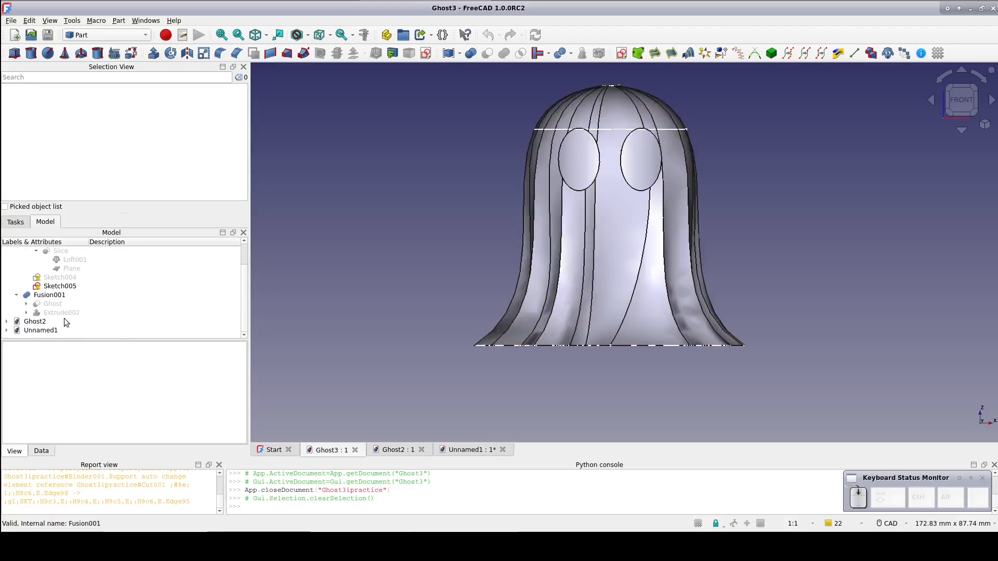
click(27, 305)
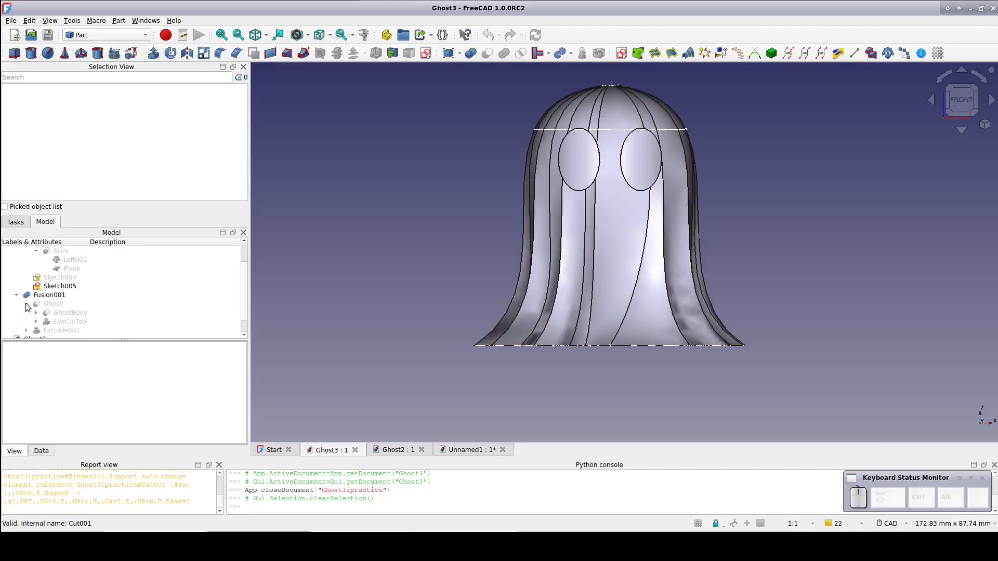
click(37, 313)
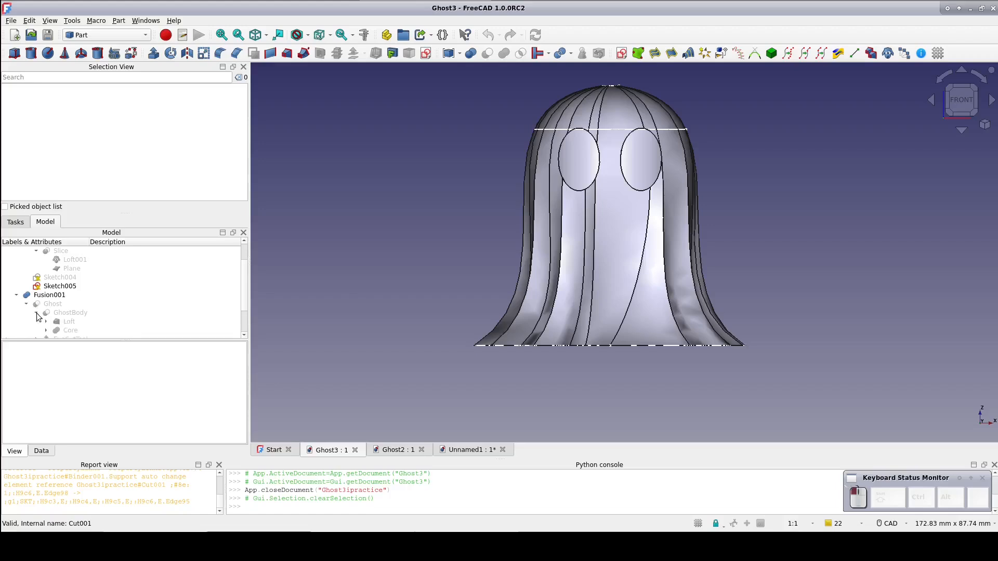
scroll(77, 309, down, 1)
click(76, 304)
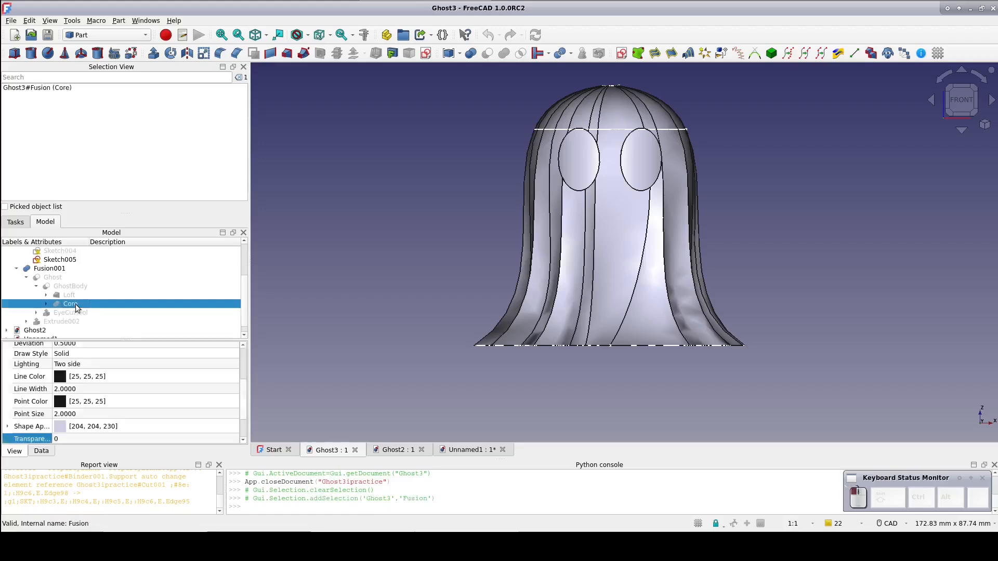
click(52, 269)
key(space)
click(71, 304)
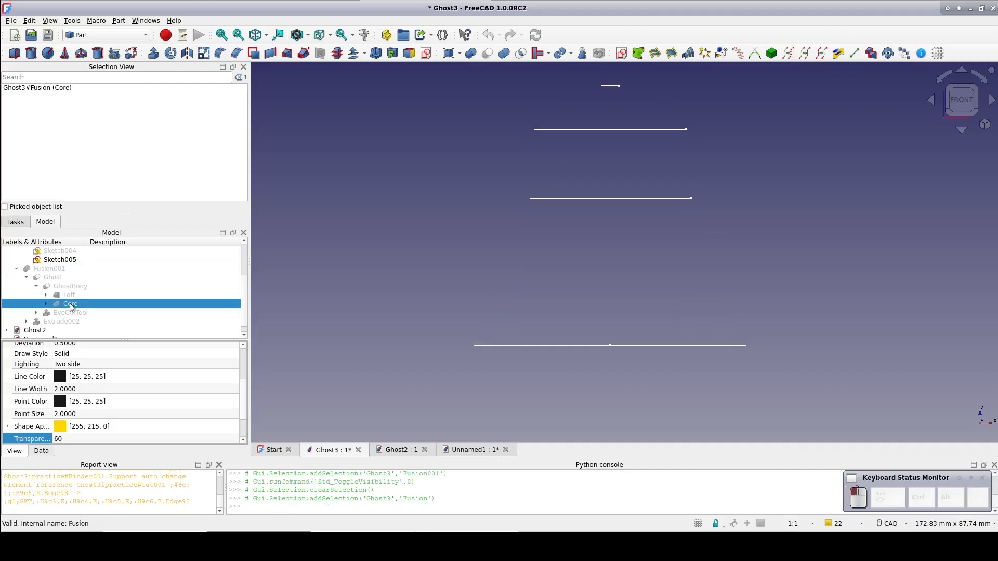
key(space)
middle_drag(366, 246, 436, 247)
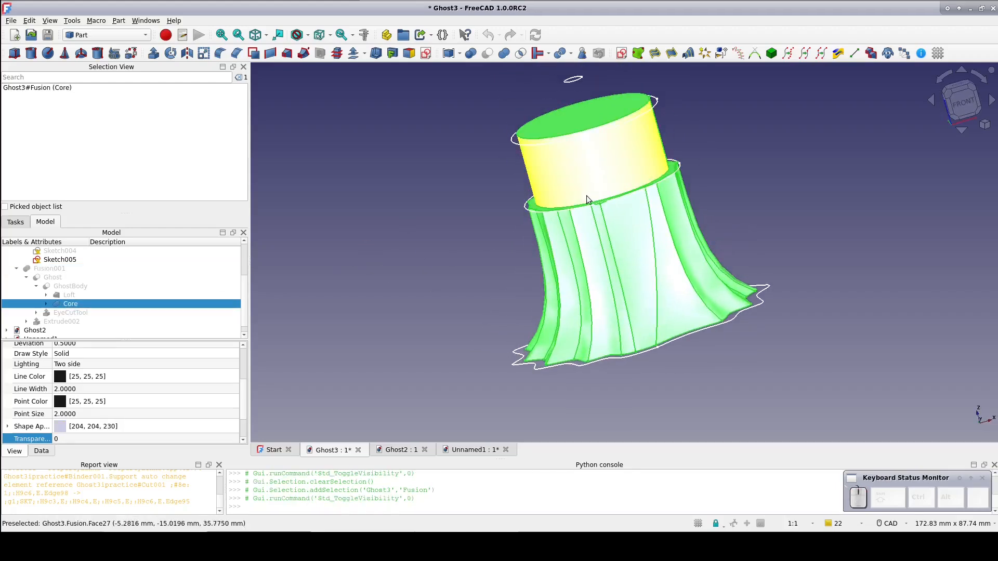
Show only the Extrude part of Core in place of Core, and hide Sketch005.
click(46, 304)
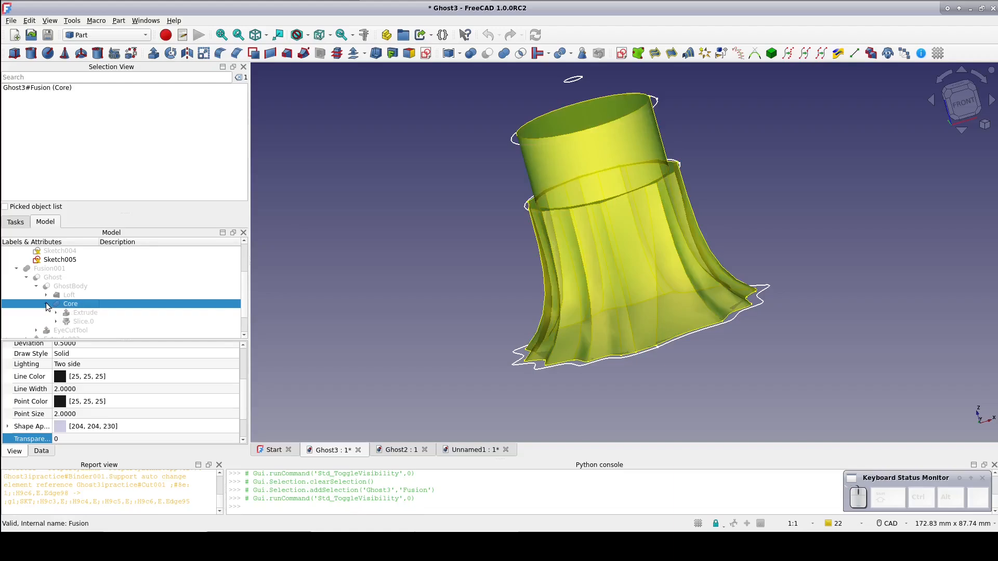
click(85, 313)
key(space)
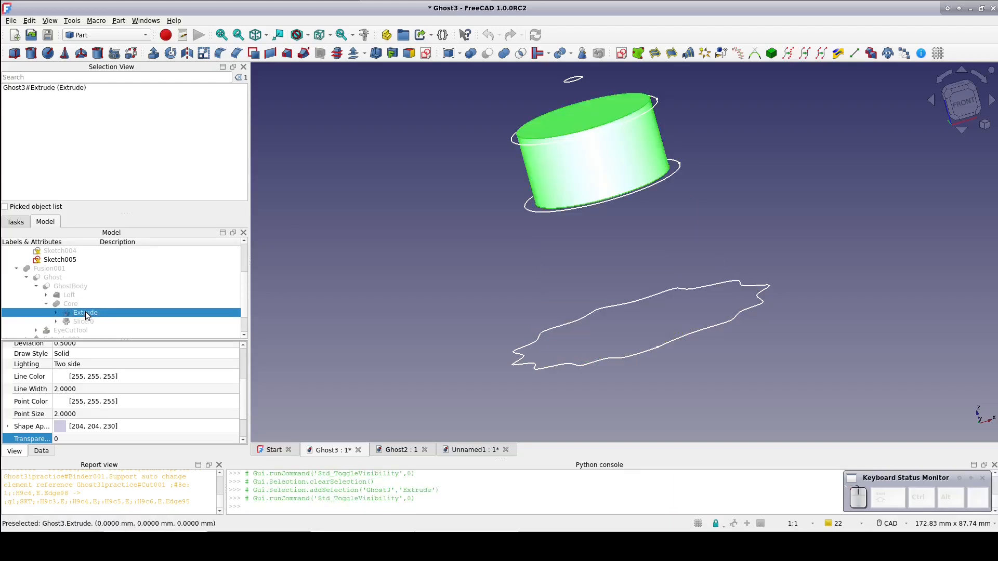
click(78, 259)
key(space)
Show Sketch004, the circular profile nested under the Core's Extrude.
scroll(76, 263, up, 2)
scroll(76, 262, down, 3)
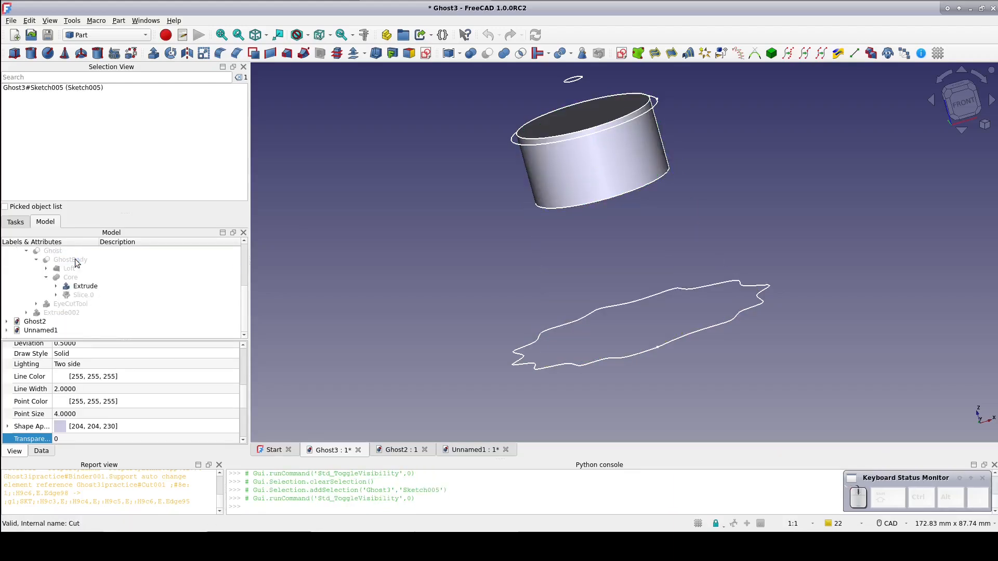
click(56, 286)
click(96, 295)
key(space)
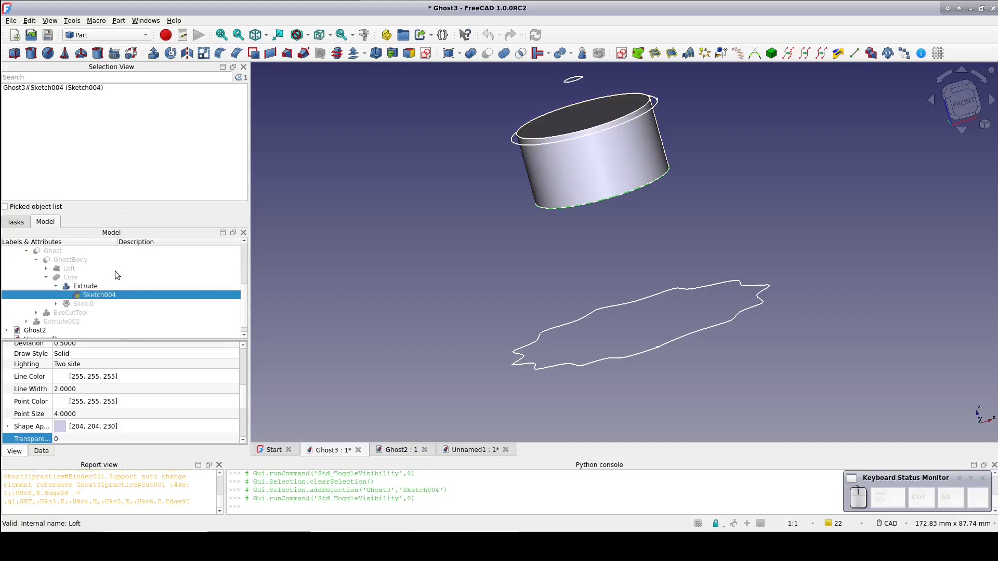
Hide Sketch001's circle around the cylinder's upper end and the Extrude cylinder itself.
scroll(114, 271, up, 1)
click(512, 144)
key(space)
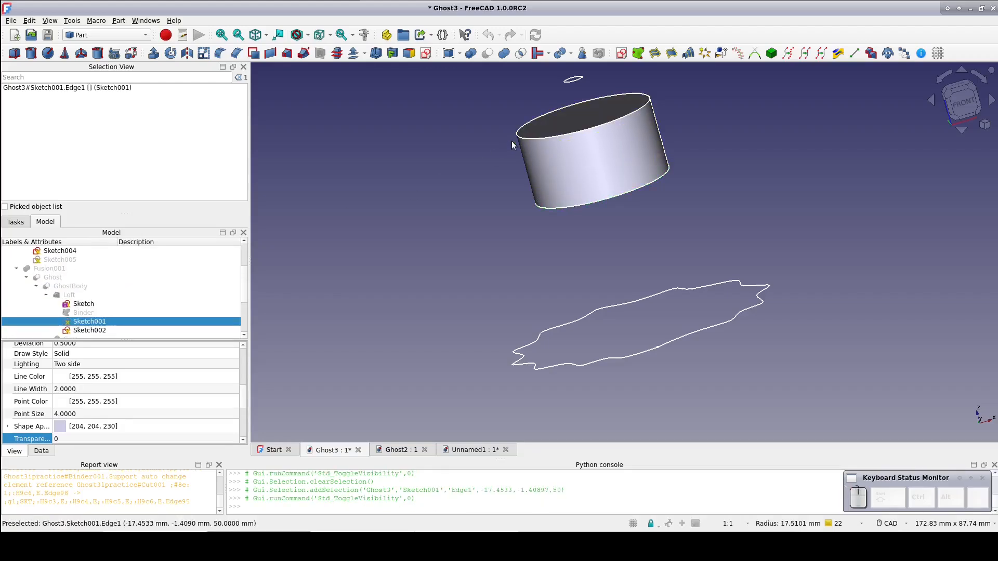
click(535, 153)
key(space)
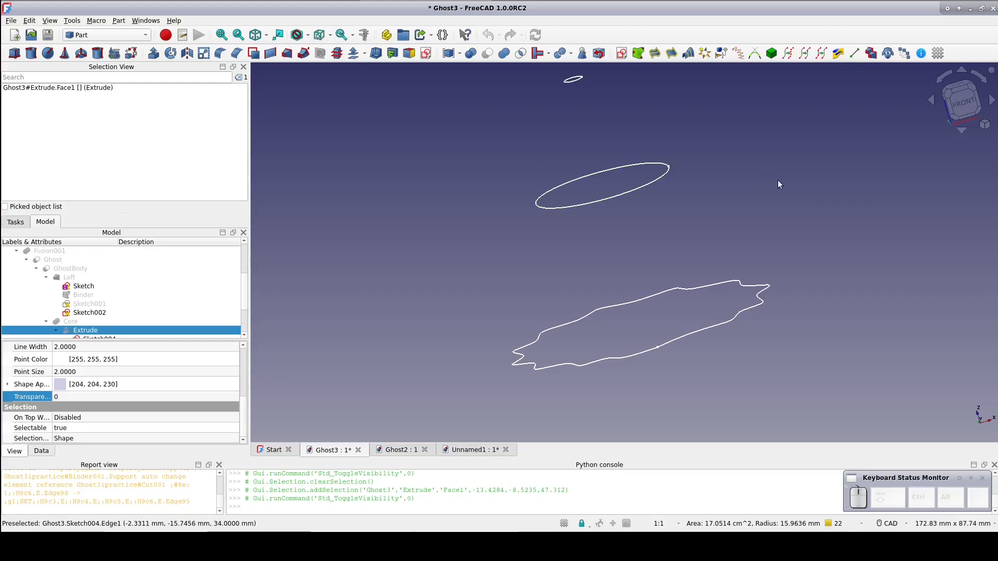
Create a new sketch attached to the circular edge of Sketch004 using the Concentric method.
middle_drag(799, 133, 802, 148)
scroll(802, 149, down, 1)
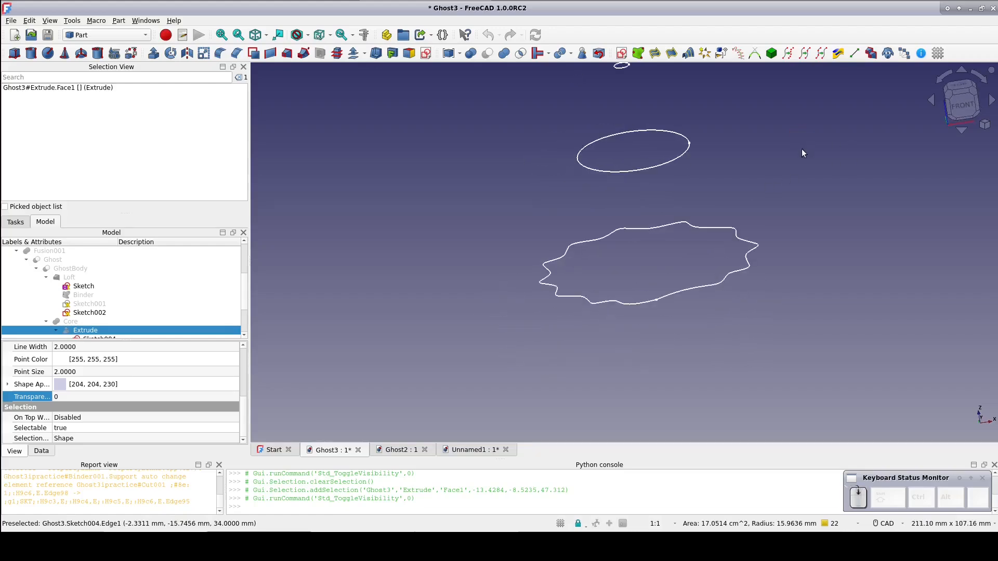
click(669, 165)
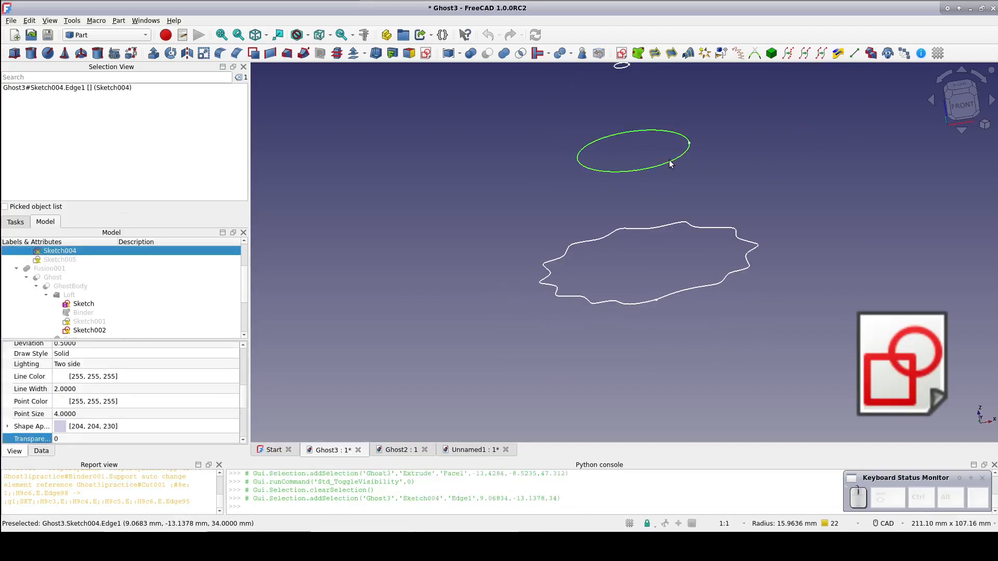
click(425, 53)
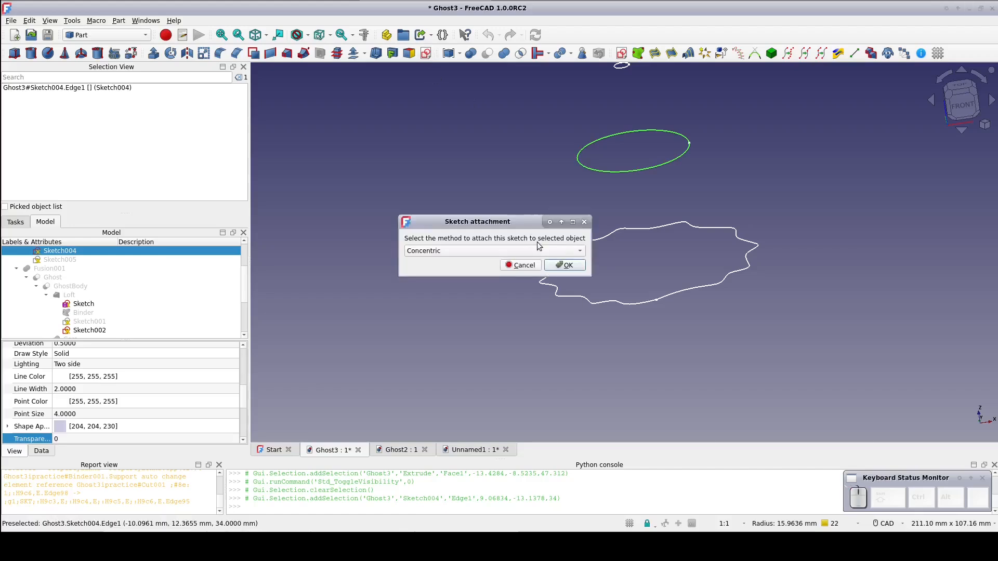
click(564, 265)
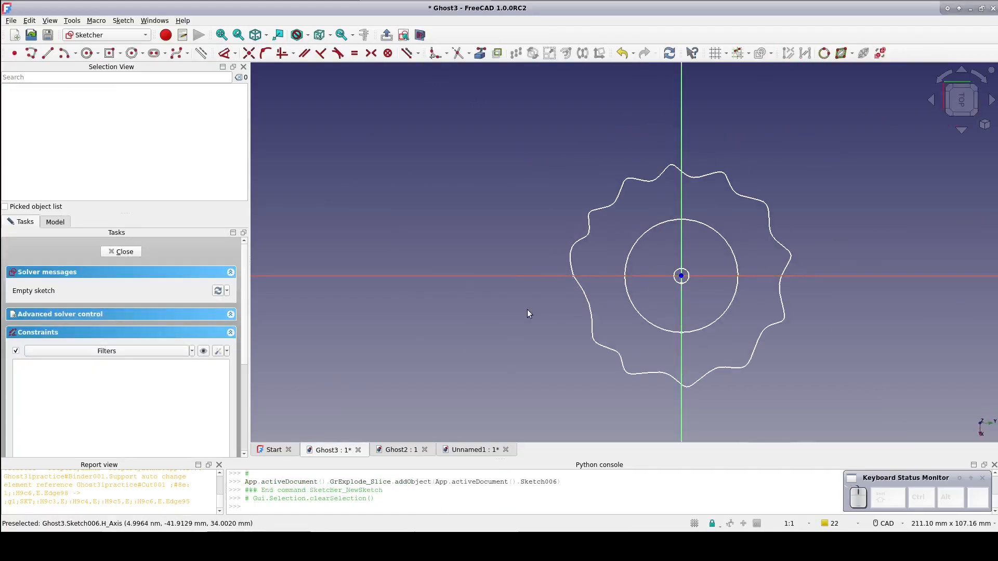
scroll(350, 208, up, 4)
middle_drag(579, 216, 395, 258)
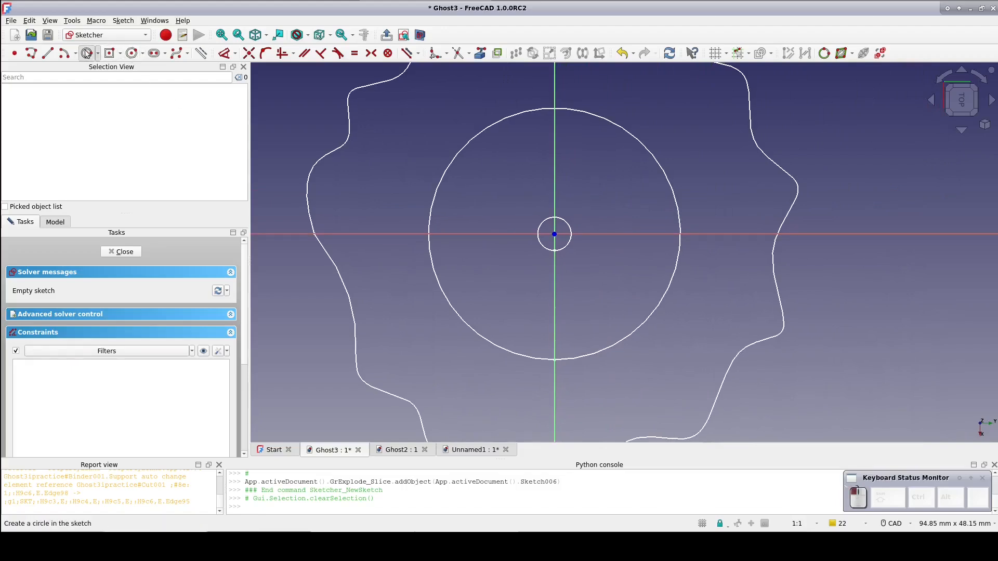
Draw two concentric circles centred on the origin, the larger one about 3.8 mm inside the Sketch004 circle.
click(87, 53)
click(547, 239)
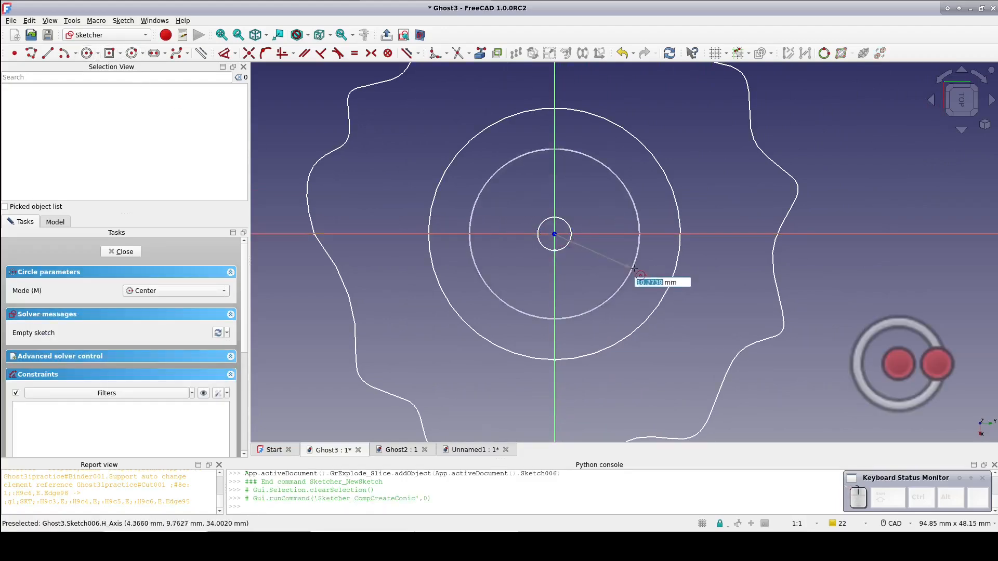
click(643, 269)
click(555, 234)
click(610, 274)
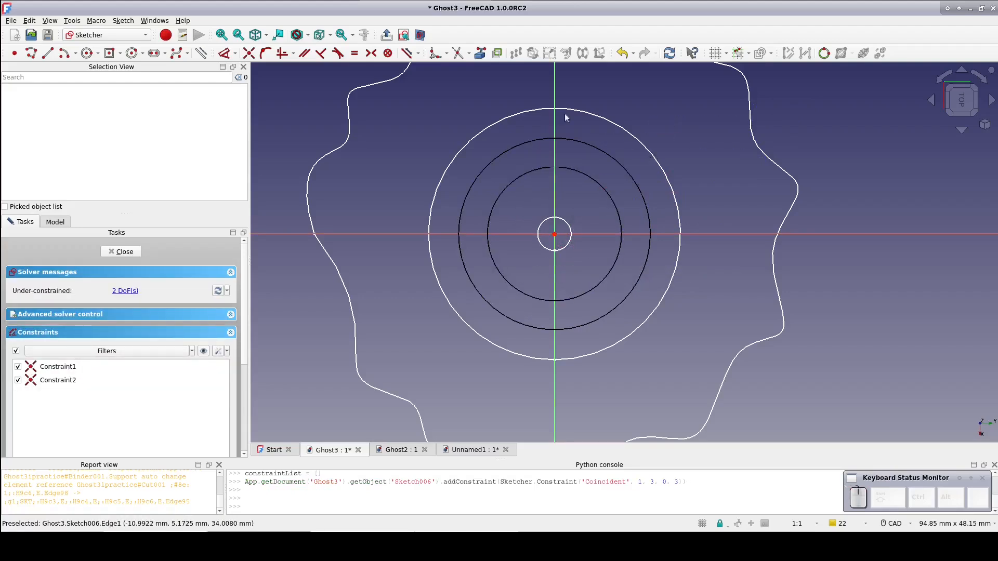
Link the Sketch004 circle into the sketch as external geometry.
click(480, 54)
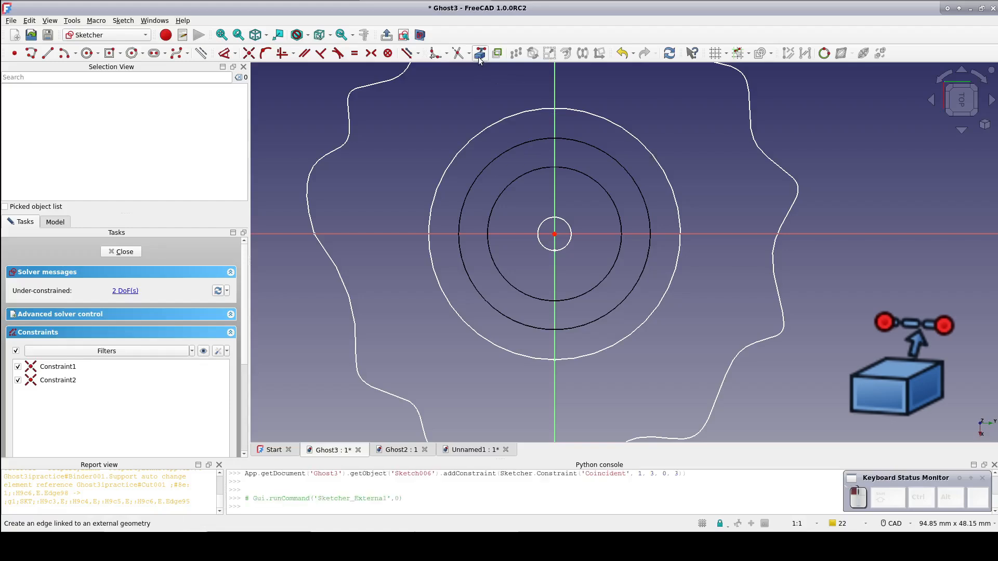
click(604, 118)
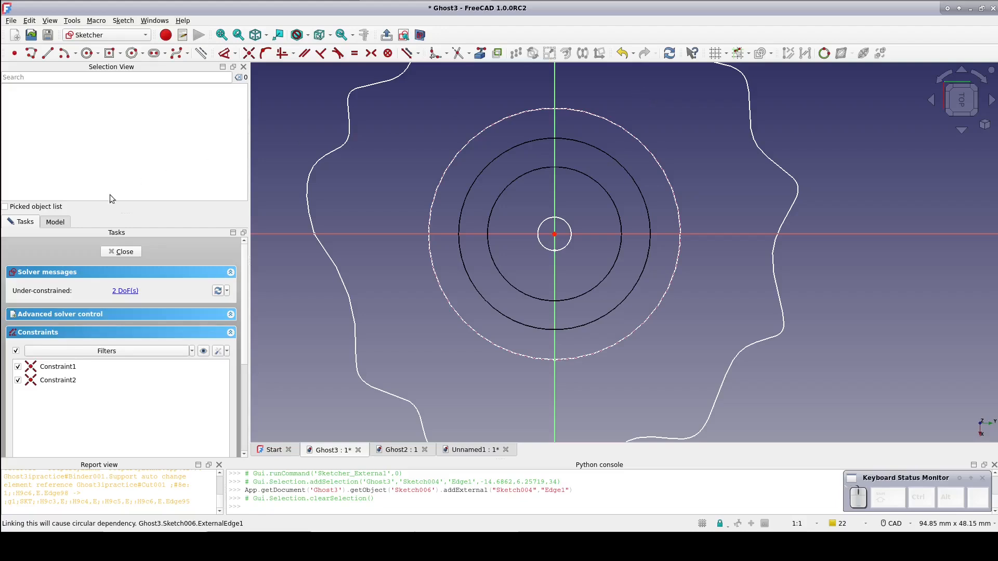
right_click(461, 114)
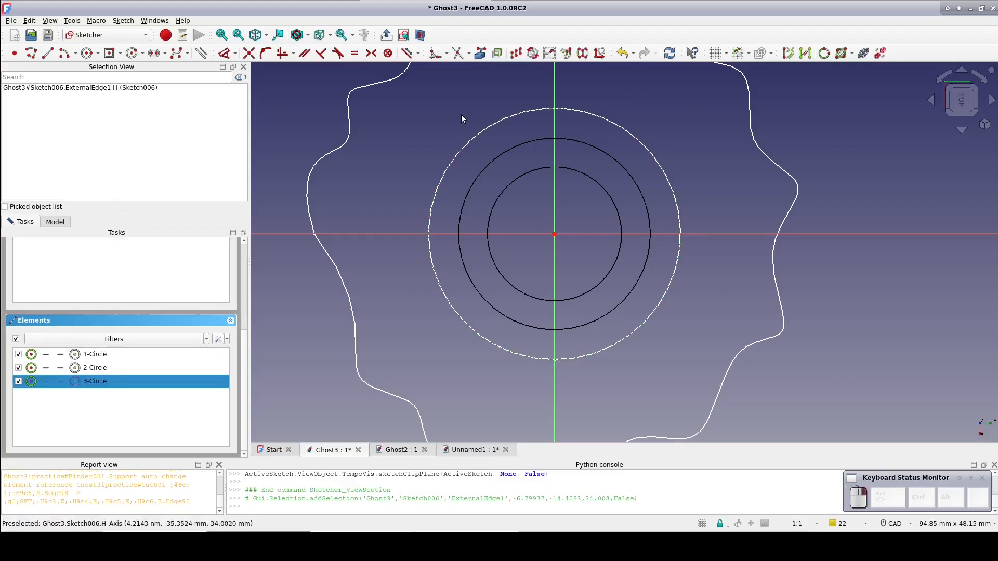
right_click(444, 107)
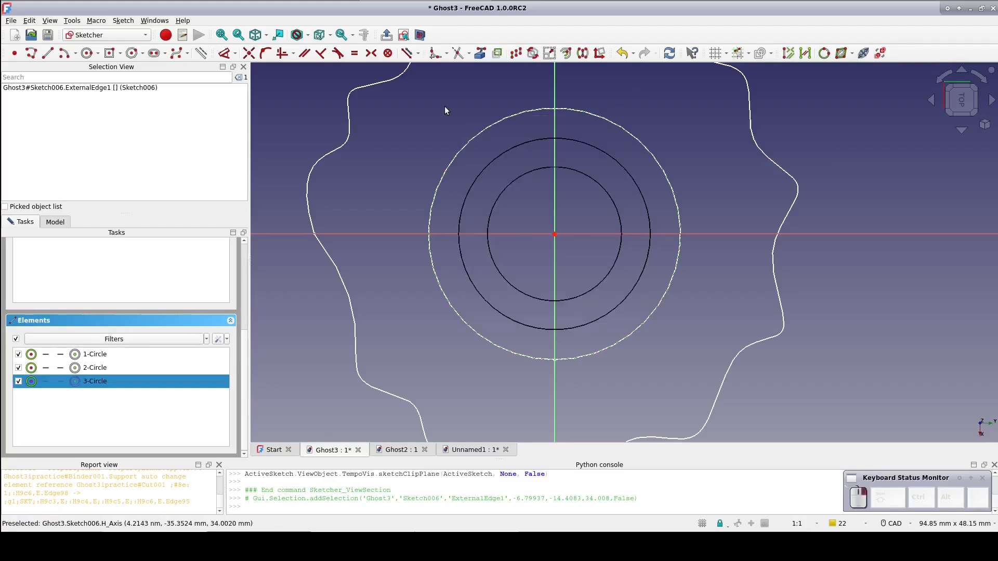
Constrain the distance between the larger sketch circle and the external circle to 0.3 mm.
click(100, 383)
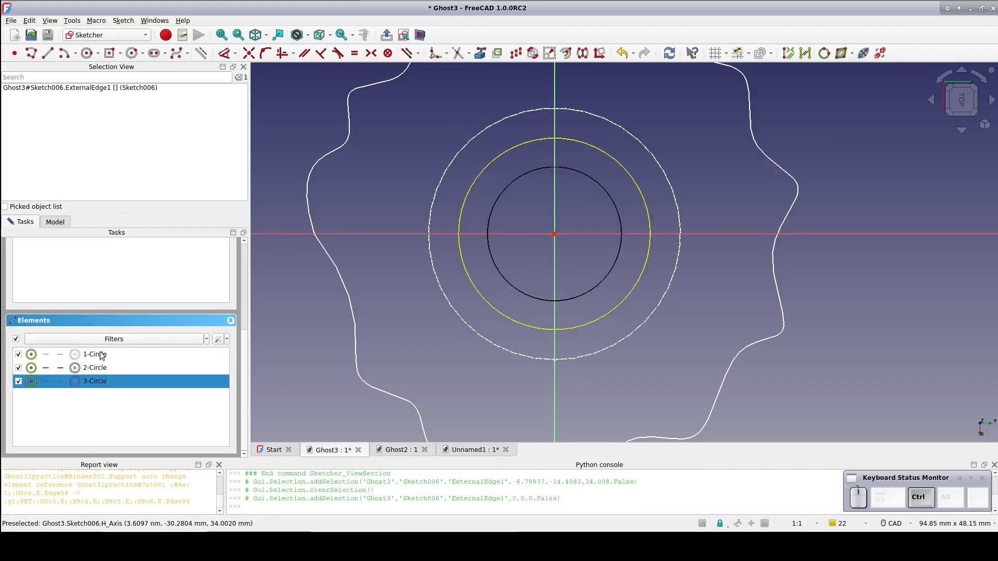
ctrl+click(101, 355)
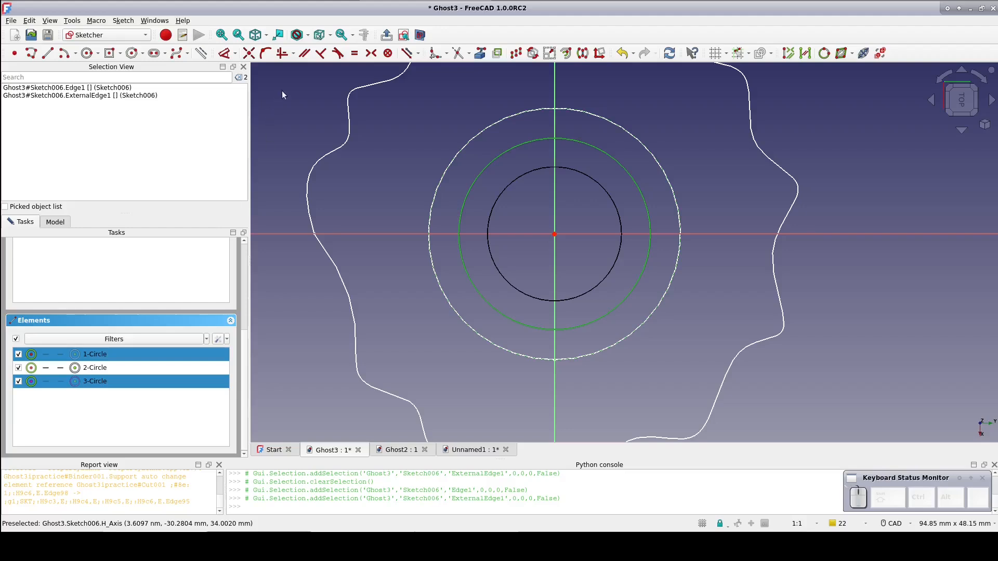
click(224, 53)
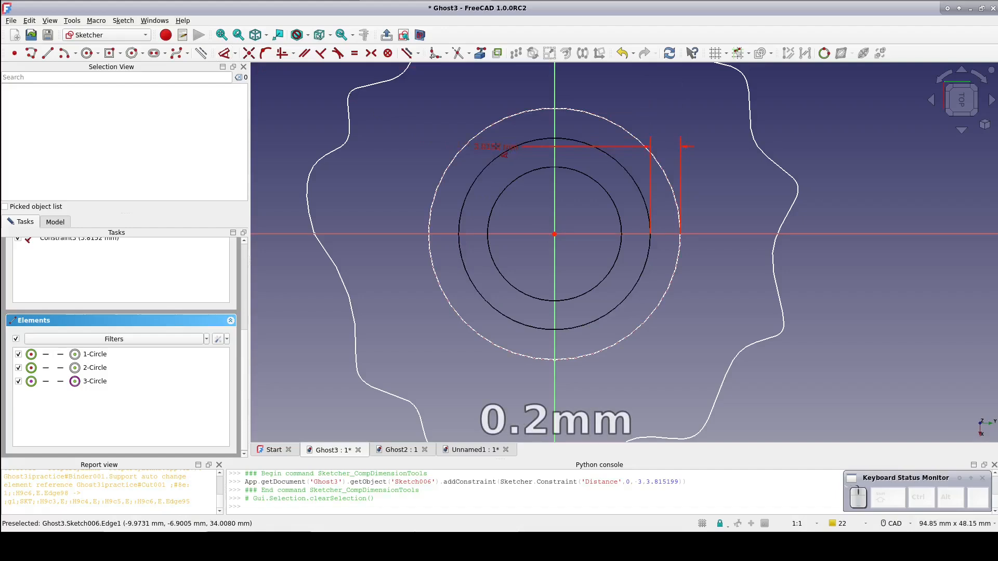
click(497, 147)
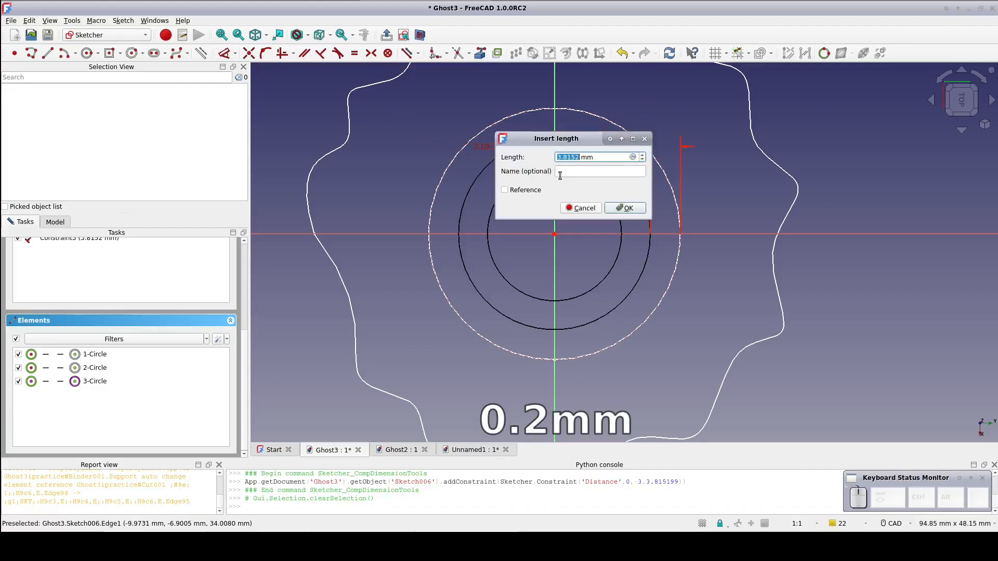
text(0.)
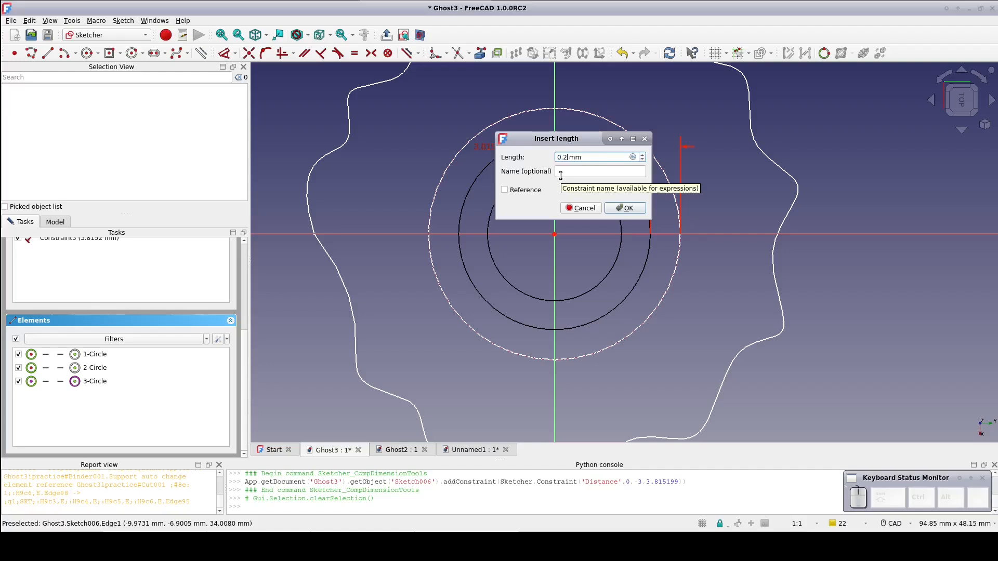
text(2)
key(BackSpace)
text(3)
click(616, 211)
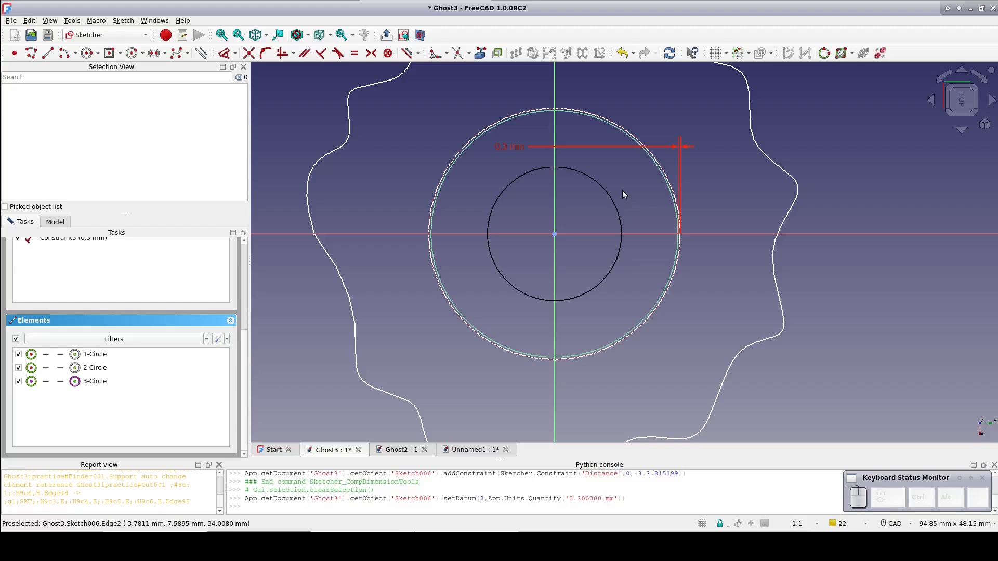
Constrain the distance between the two concentric sketch circles to 1 mm.
click(92, 368)
ctrl+click(95, 355)
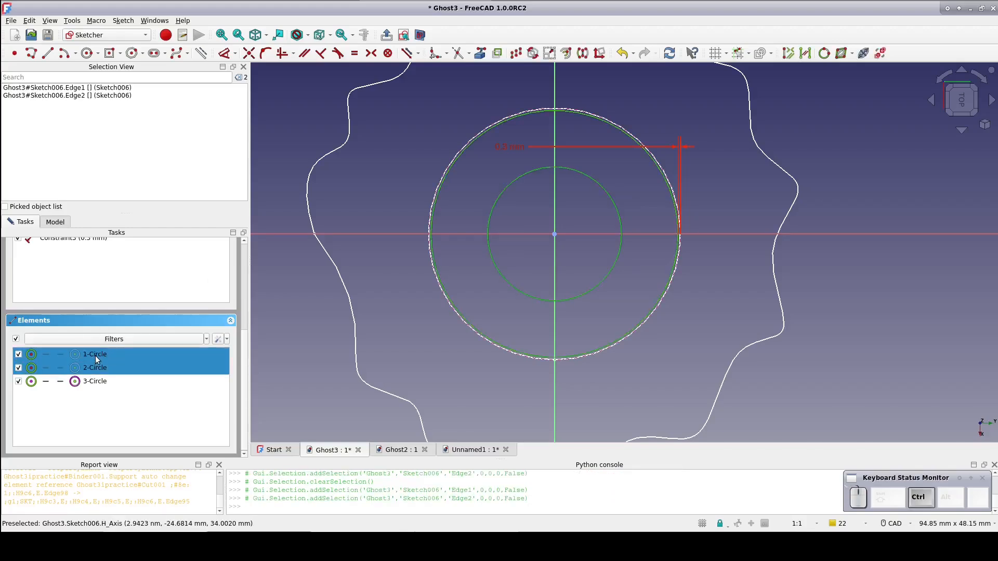
click(224, 53)
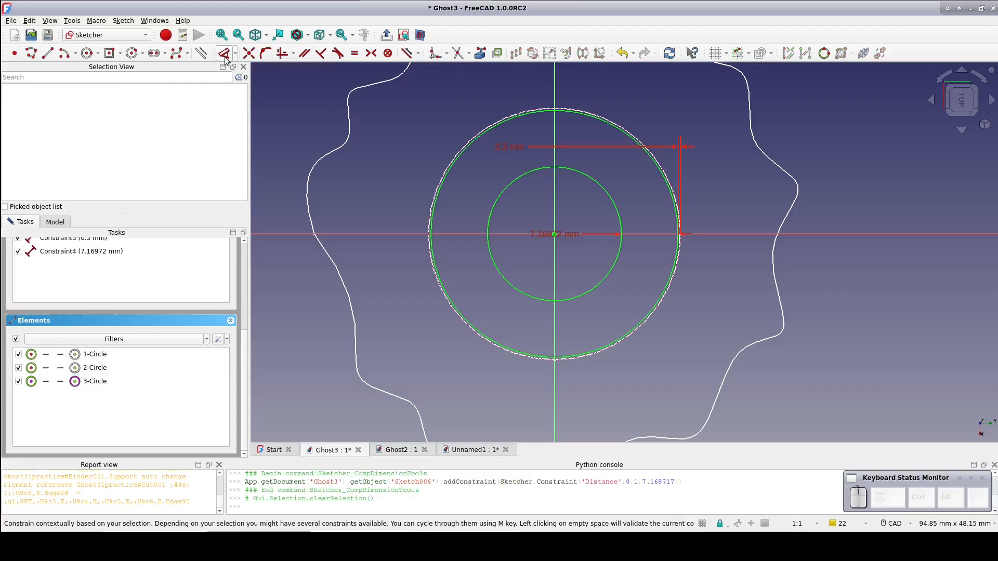
click(367, 192)
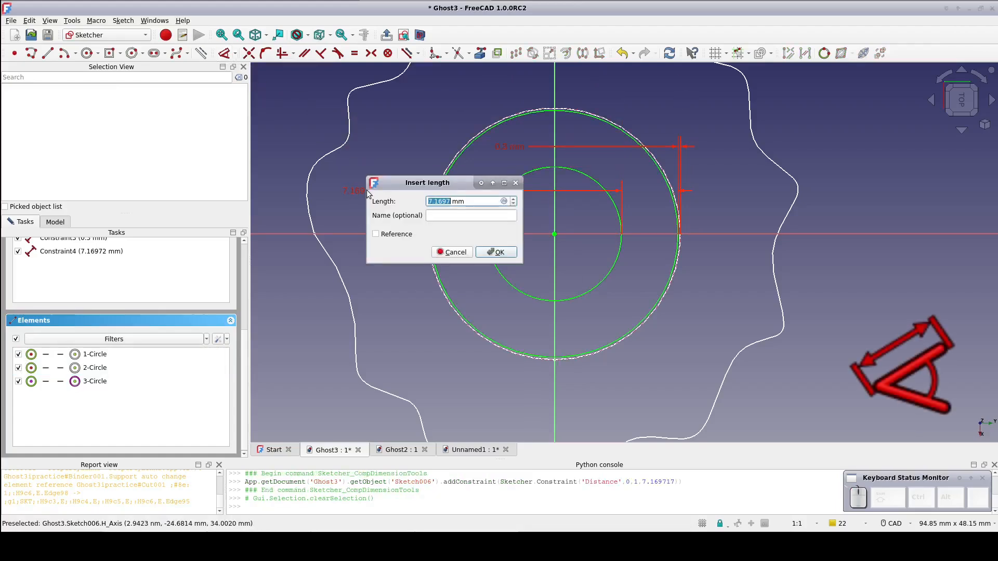
text(1)
click(484, 253)
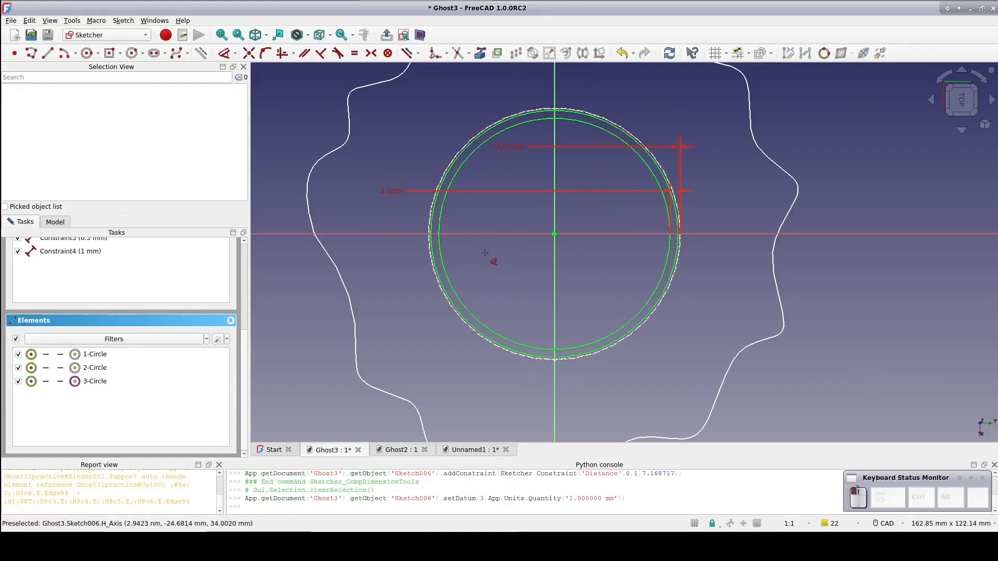
Finish the sketch and extrude the ring profile Sketch006 by 10 mm along its normal.
scroll(246, 342, up, 5)
click(83, 255)
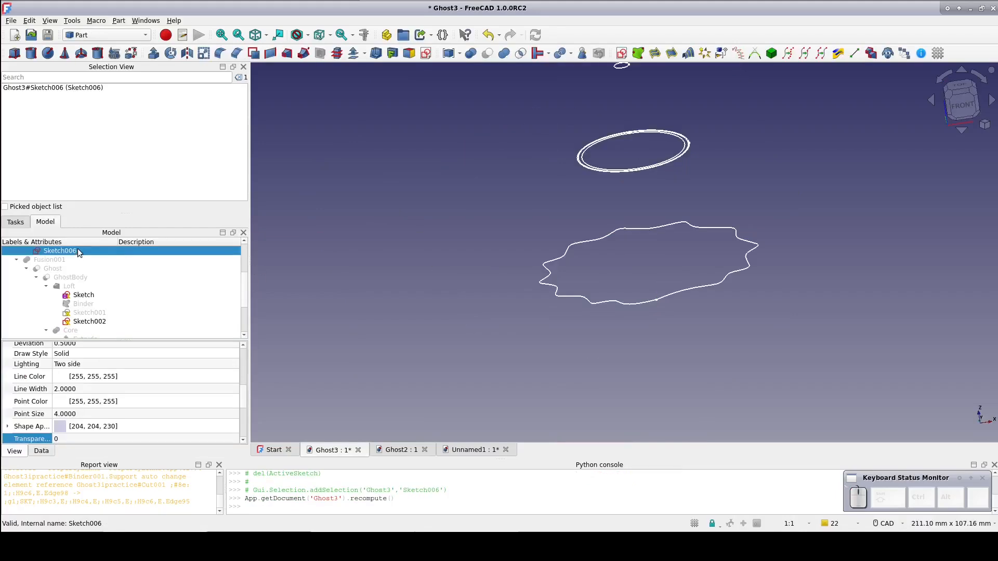
click(155, 54)
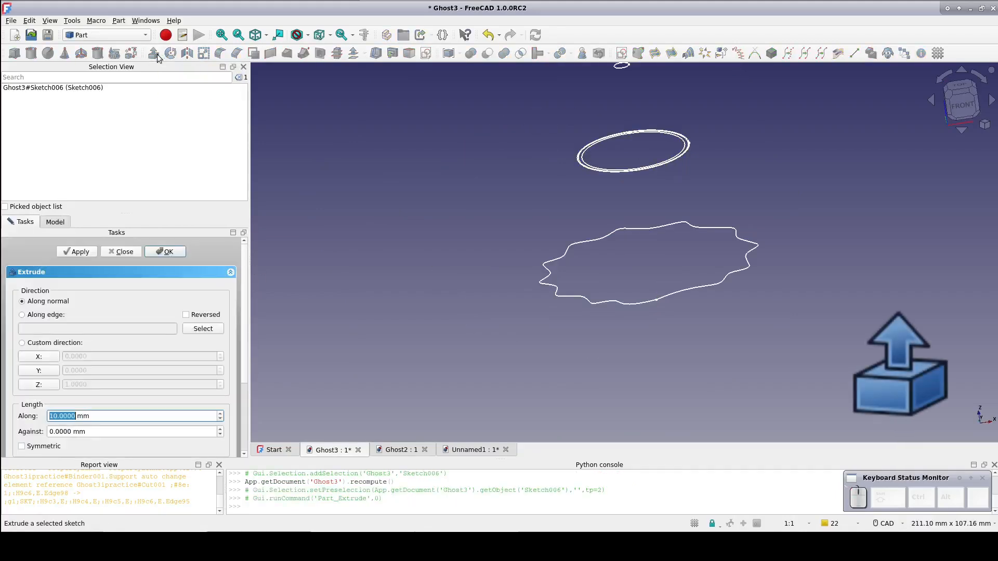
click(164, 251)
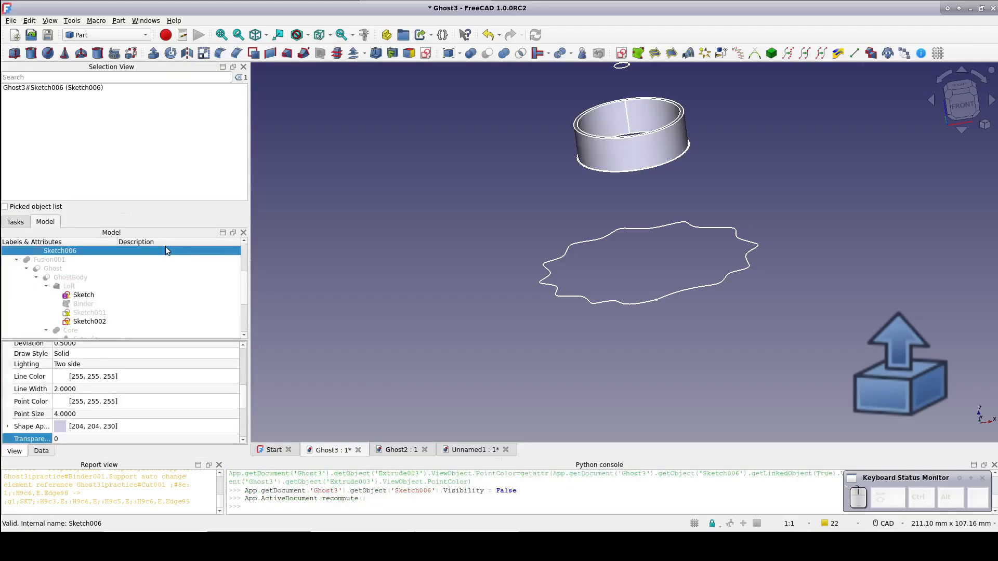
Drive the ring extrusion's forward length with the expression Extrude.LengthFwd-1mm.
click(59, 313)
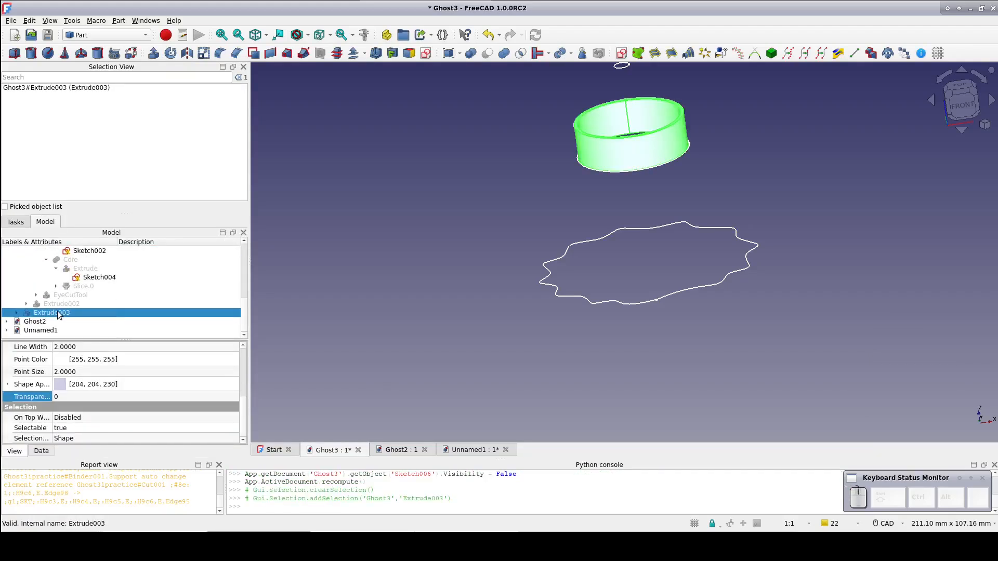
click(42, 452)
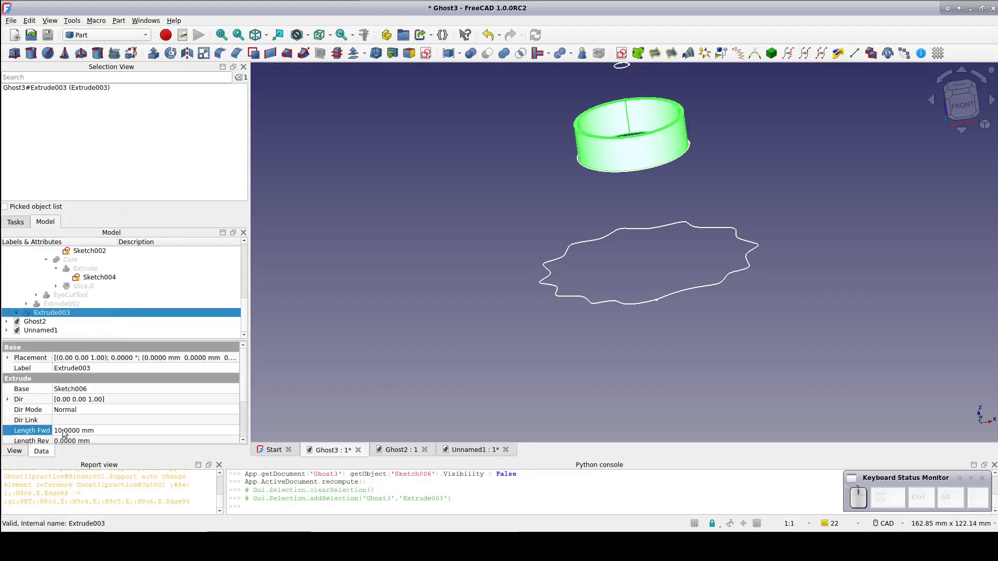
click(92, 431)
click(229, 429)
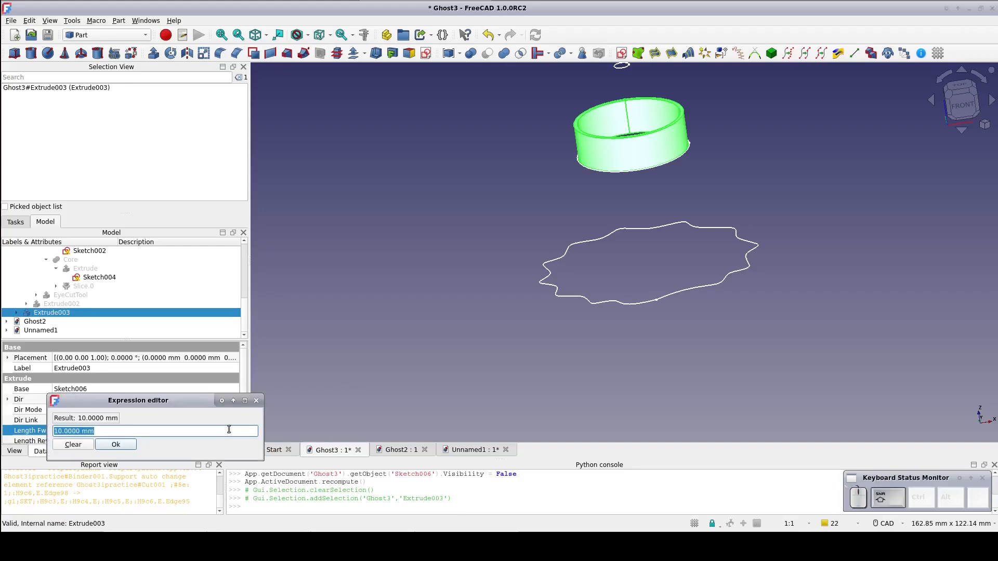
text(Ext)
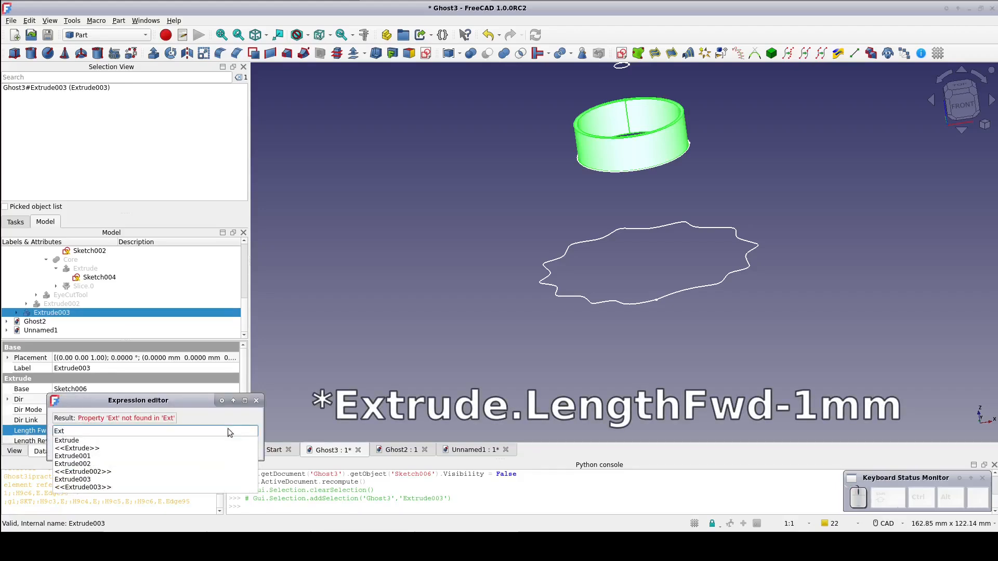
key(Down)
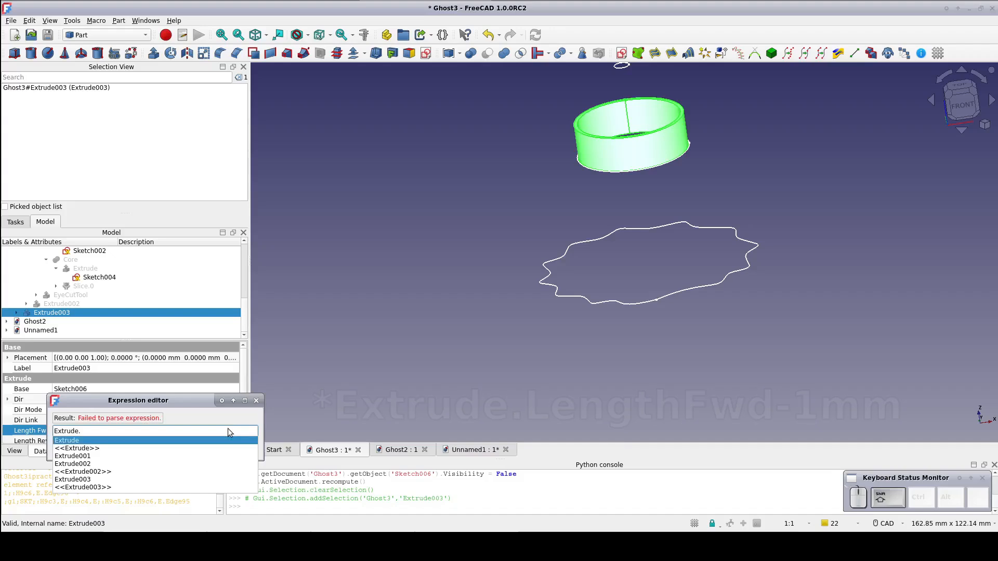
text(Len)
key(Down)
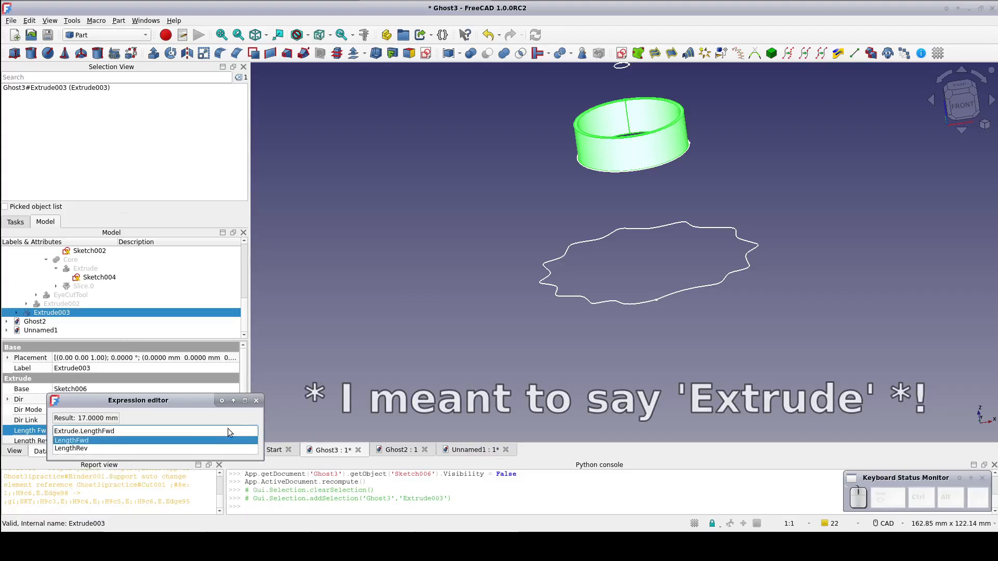
text(-1mm)
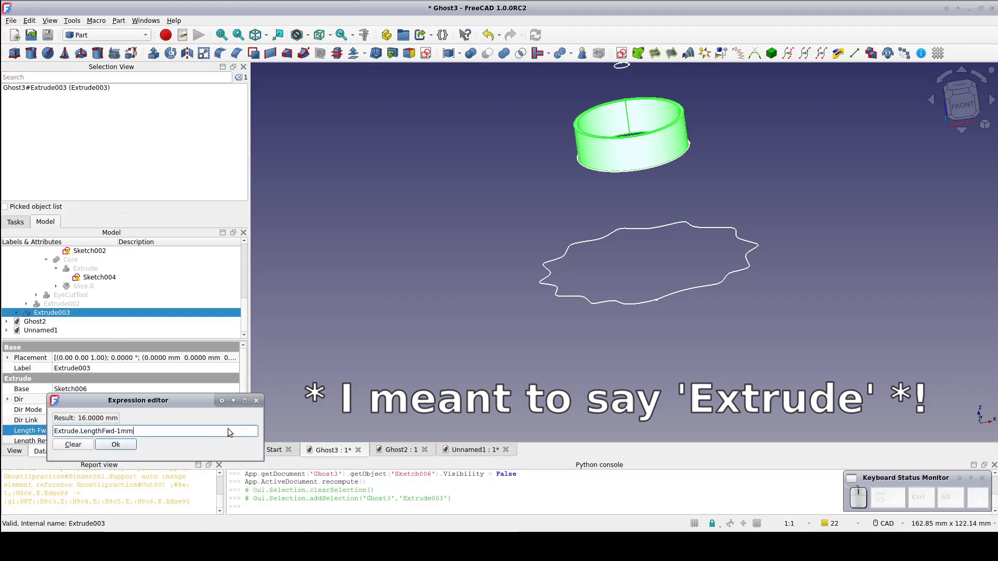
key(Return)
click(388, 346)
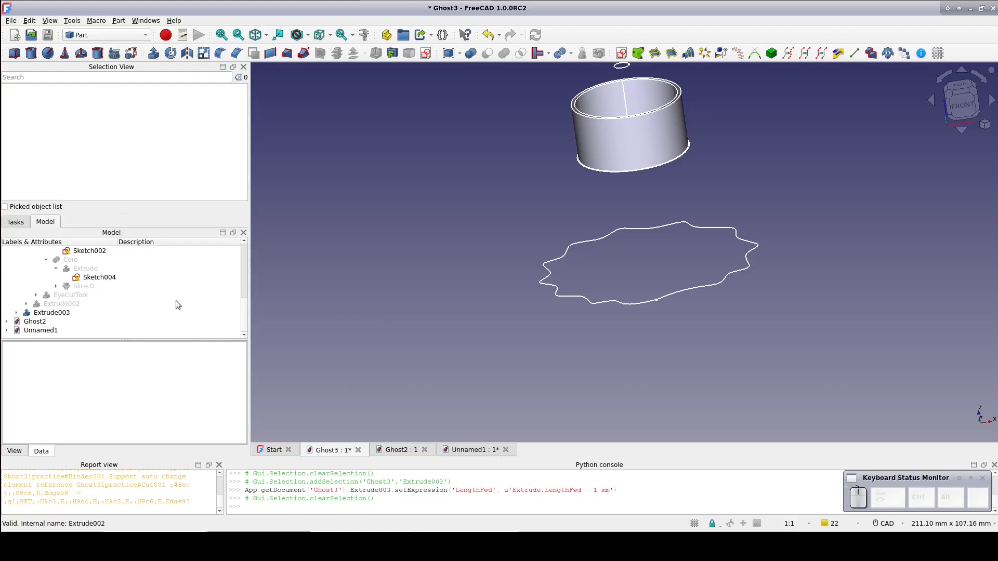
Change the shape appearance colour of the ring Extrude003 to black.
click(65, 314)
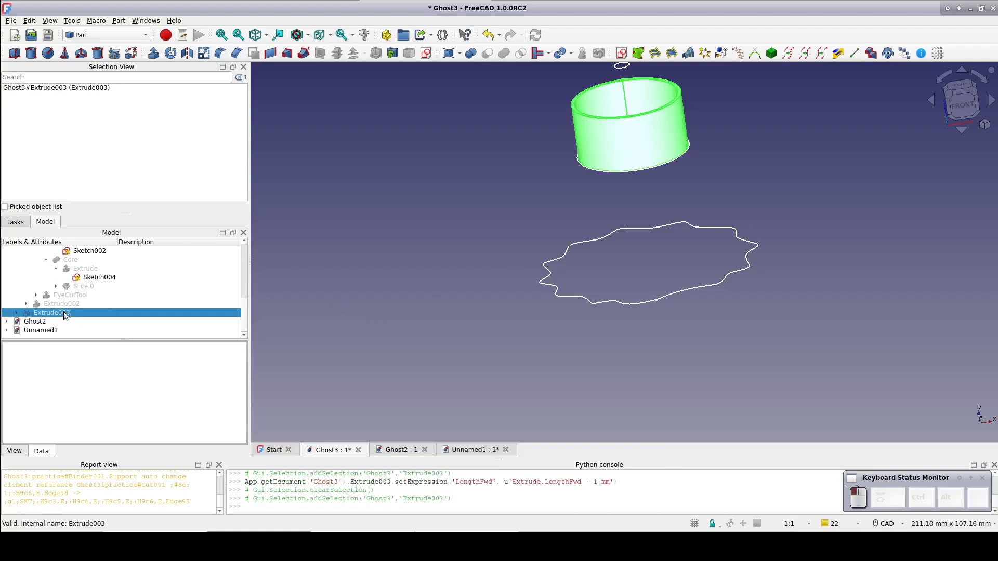
click(15, 452)
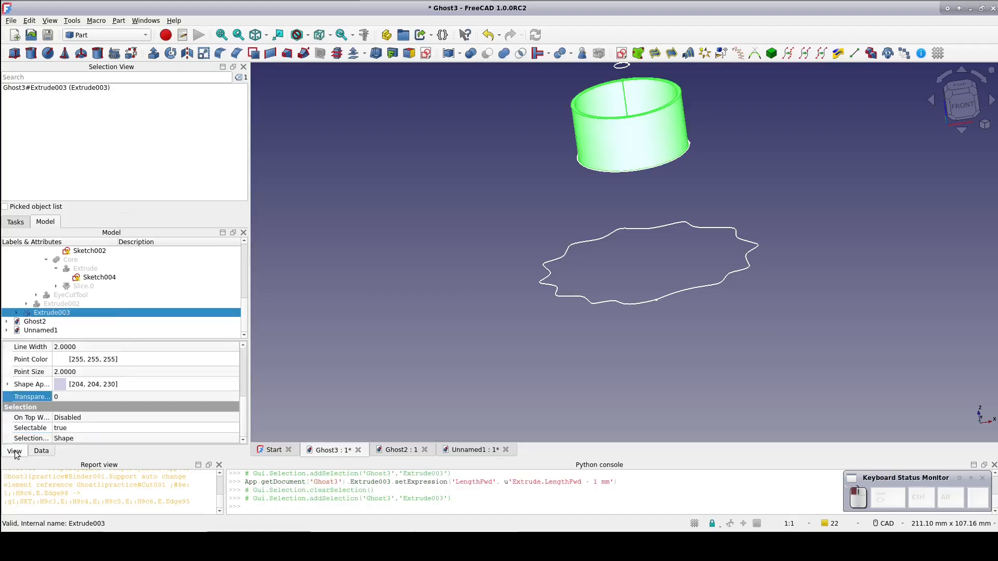
click(60, 386)
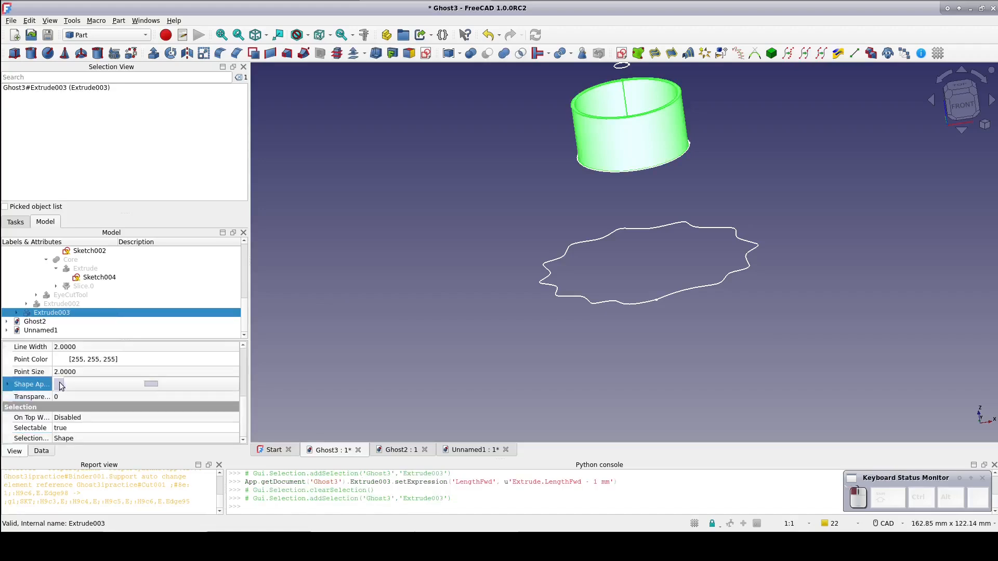
click(95, 388)
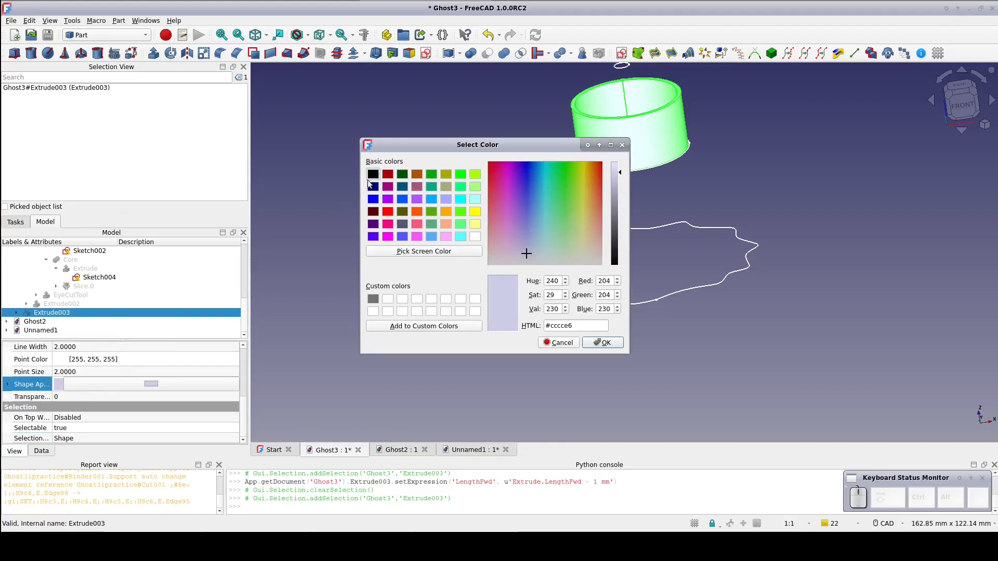
click(374, 175)
click(594, 343)
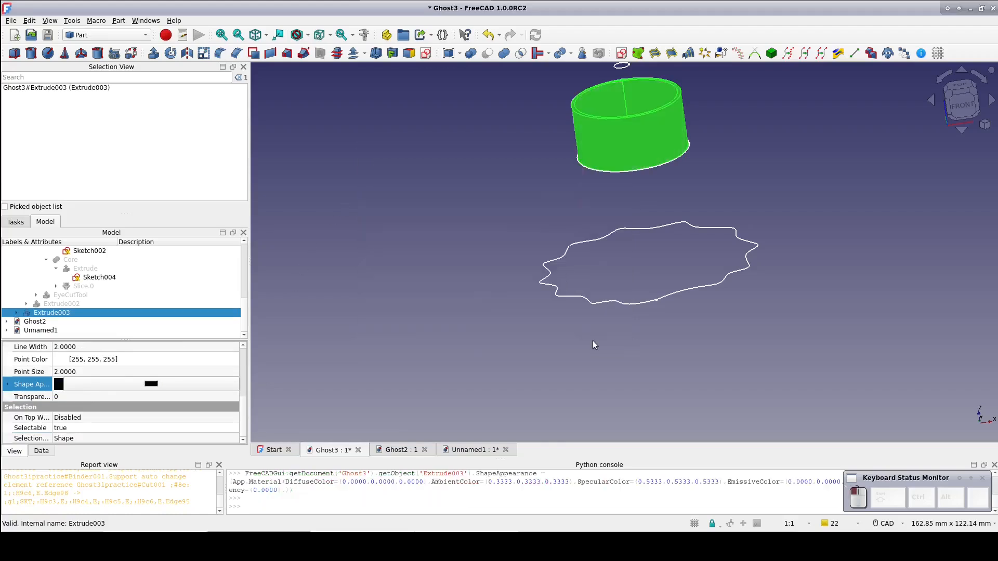
click(416, 286)
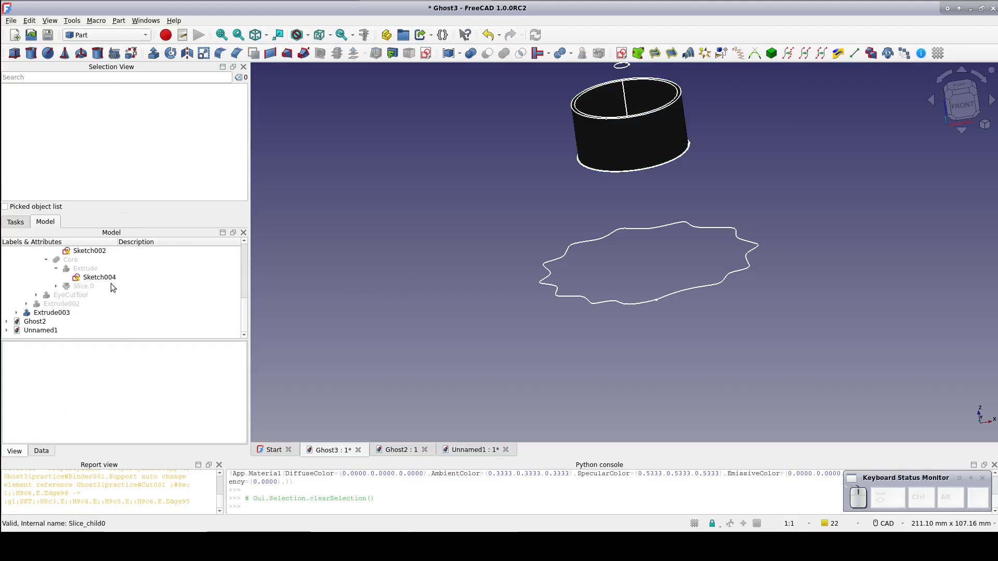
Show the Fusion001 ghost around the ring and inspect the eye openings closely from the front.
scroll(83, 284, up, 3)
click(55, 270)
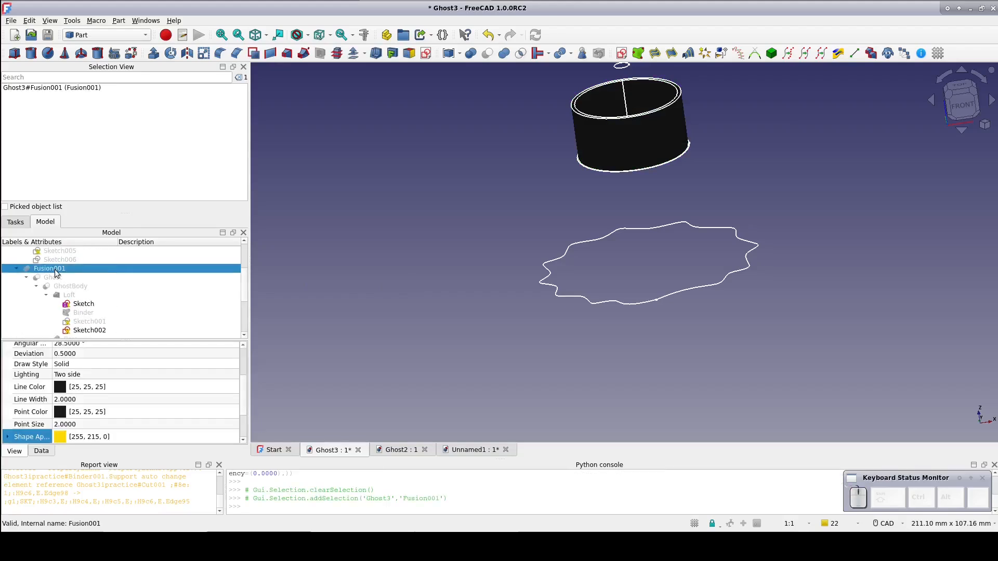
key(space)
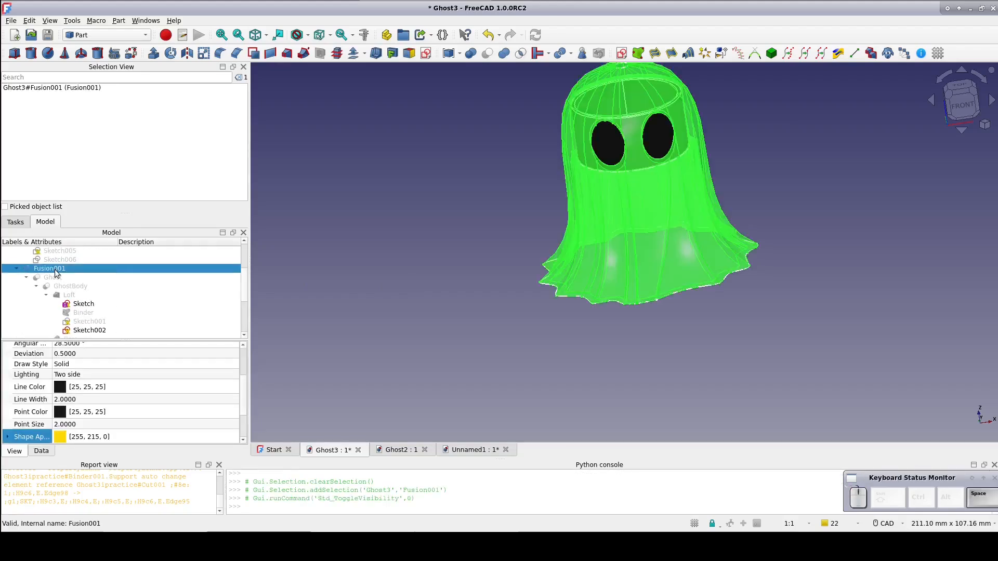
click(956, 105)
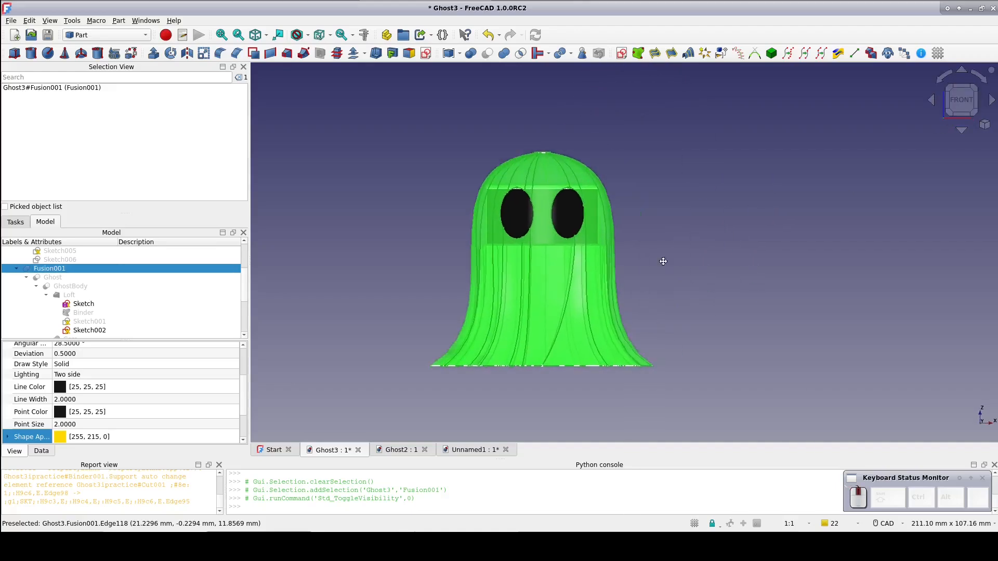
scroll(664, 262, up, 4)
scroll(656, 260, up, 1)
middle_drag(627, 214, 712, 220)
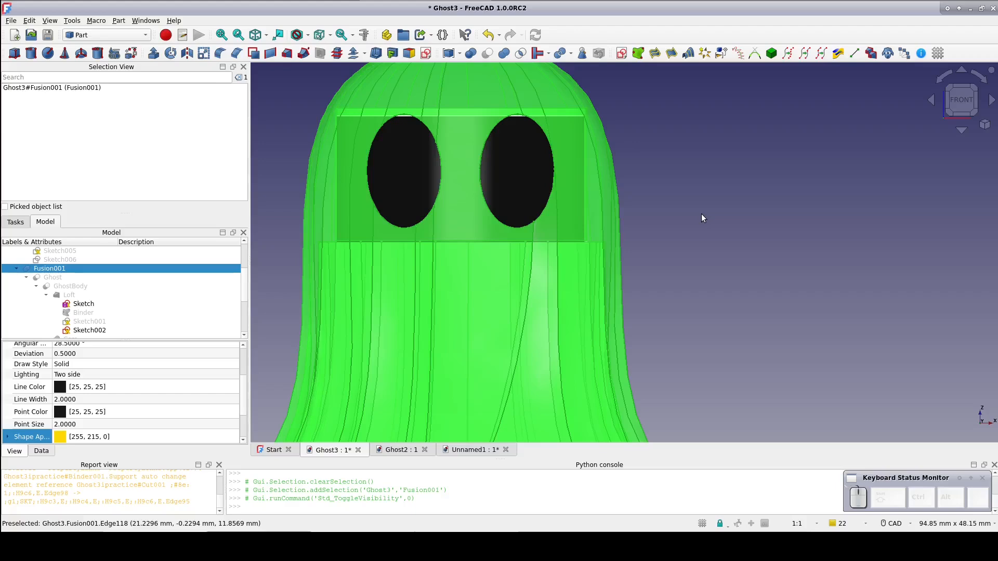
scroll(701, 217, up, 2)
middle_drag(655, 151, 803, 203)
scroll(140, 293, down, 1)
scroll(139, 289, down, 1)
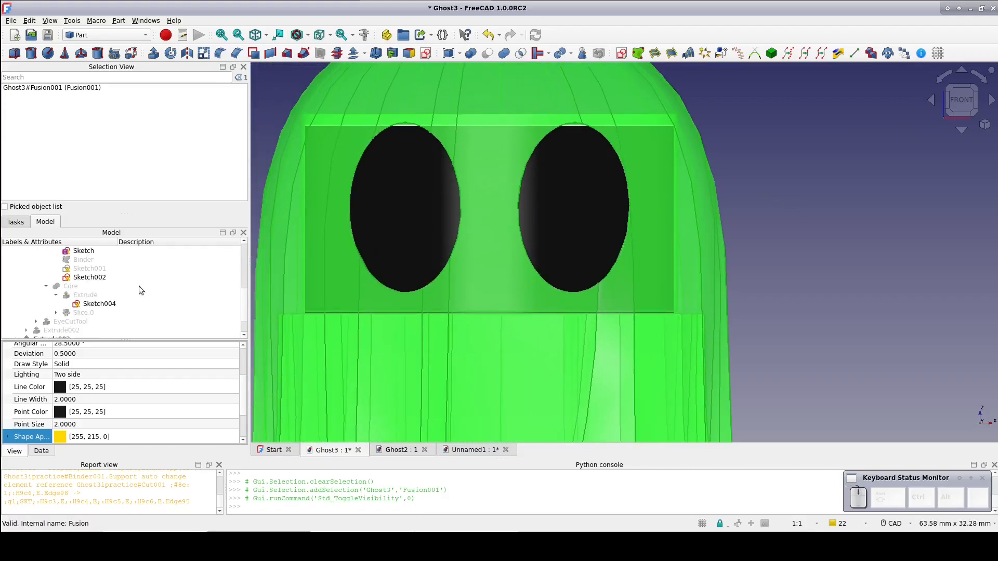
Set the Z position of the EyeSketch beneath EyeCutTool to 42.75 mm and check the eye openings on the whole ghost.
click(61, 322)
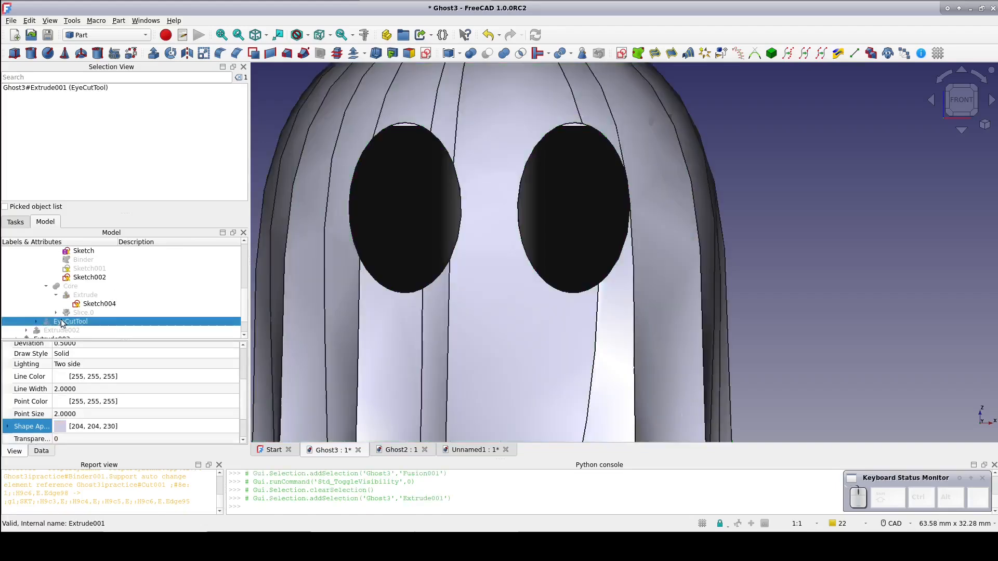
click(46, 451)
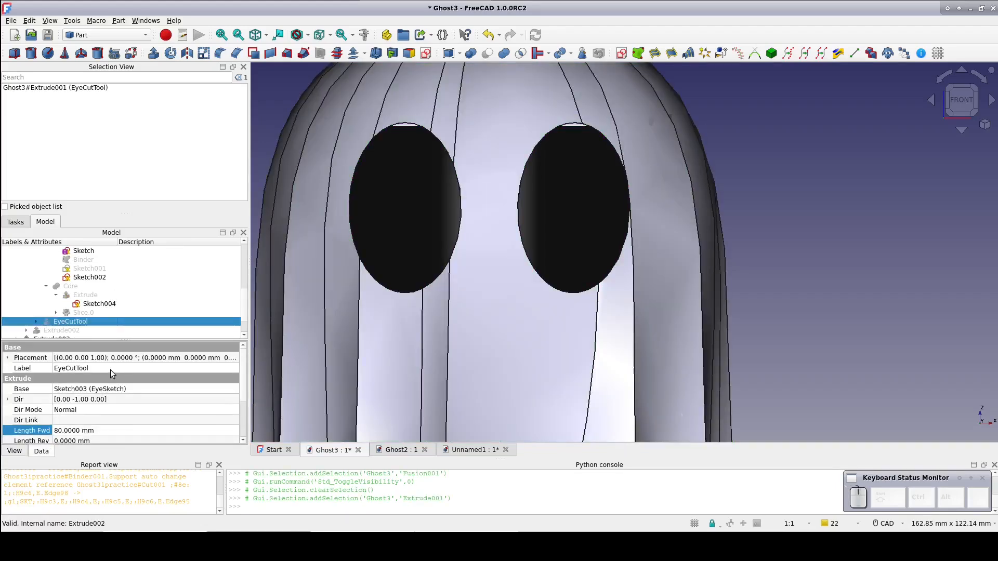
click(36, 322)
click(80, 331)
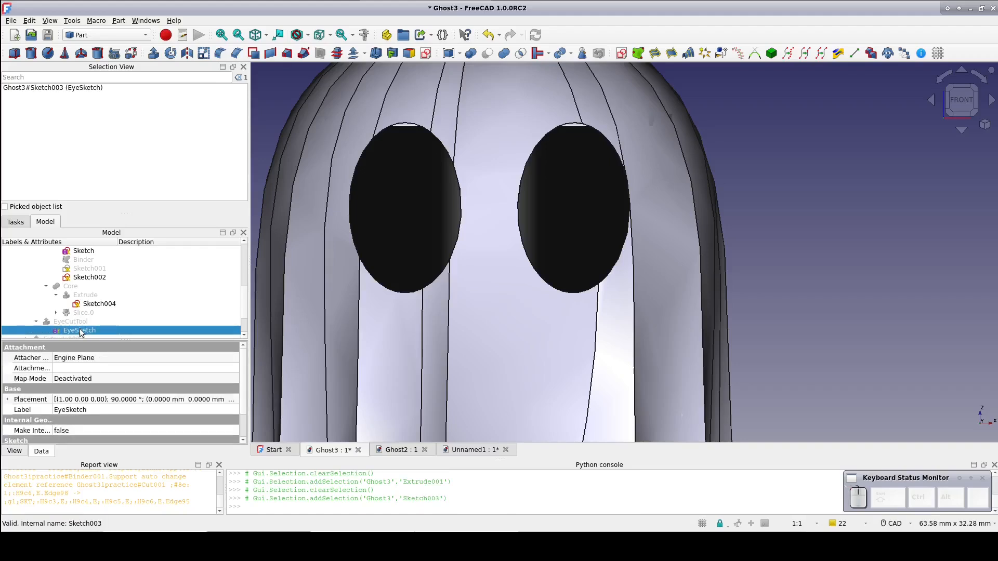
click(8, 400)
scroll(17, 400, down, 1)
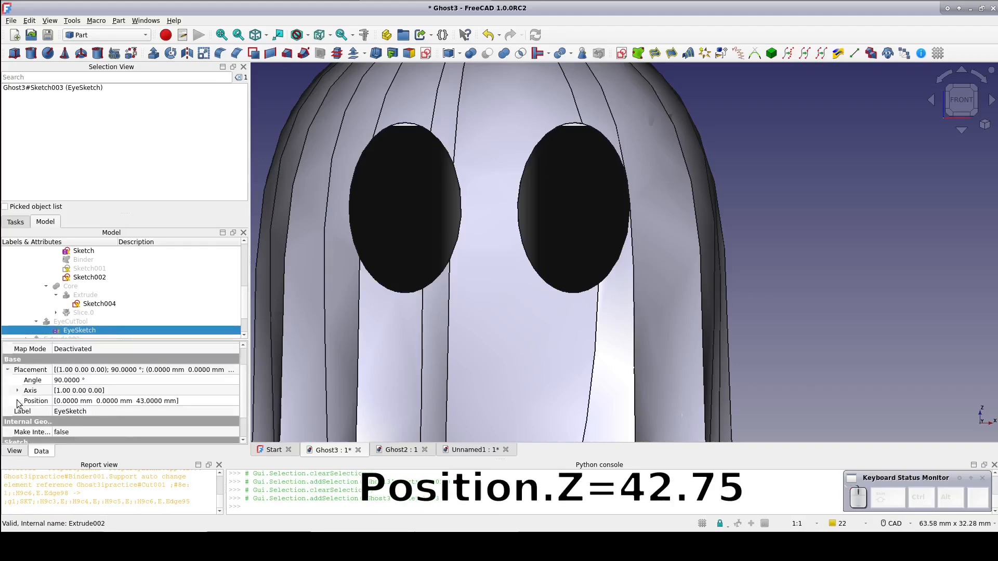
click(18, 401)
click(112, 432)
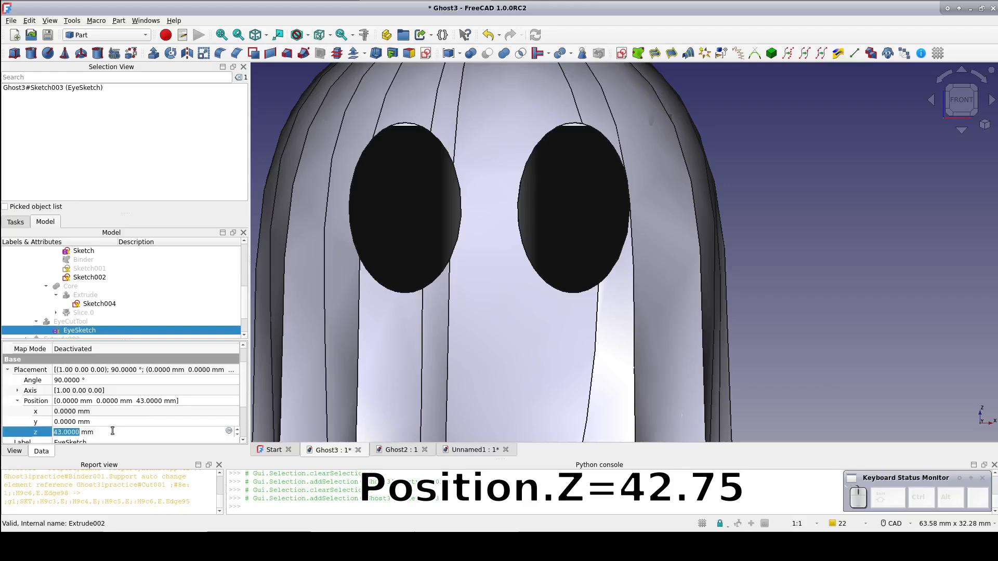
text(42.75)
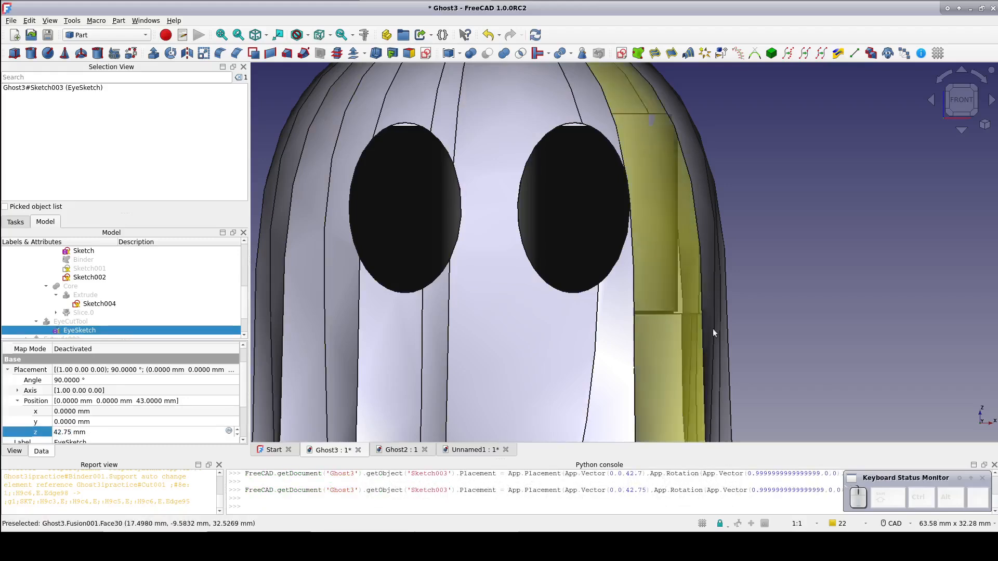
click(821, 311)
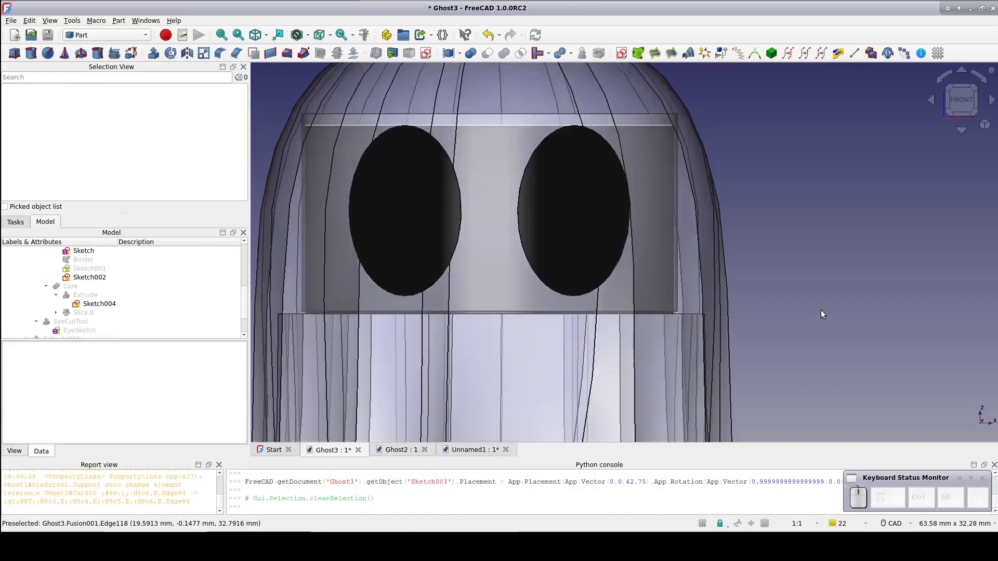
scroll(820, 307, down, 4)
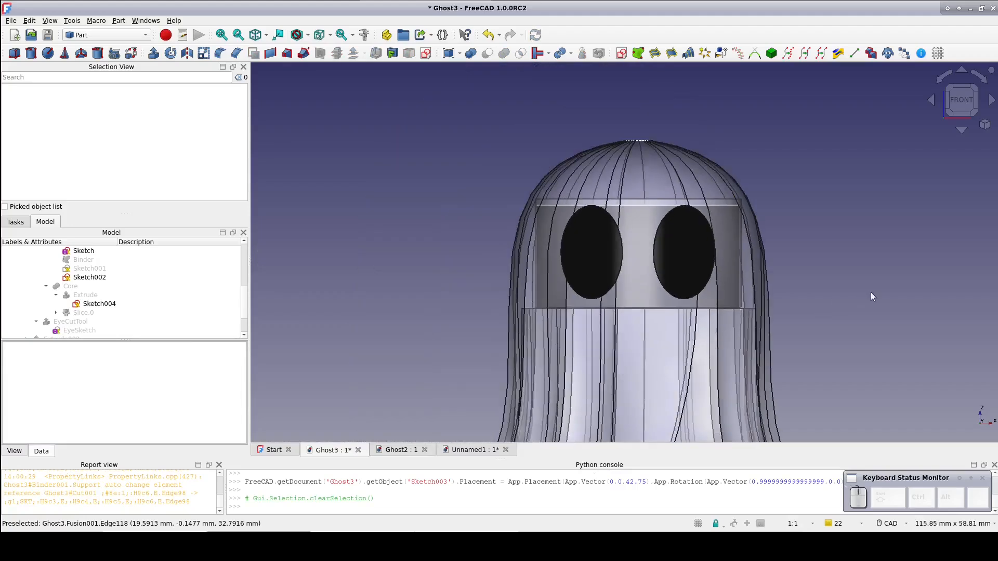
scroll(871, 292, down, 3)
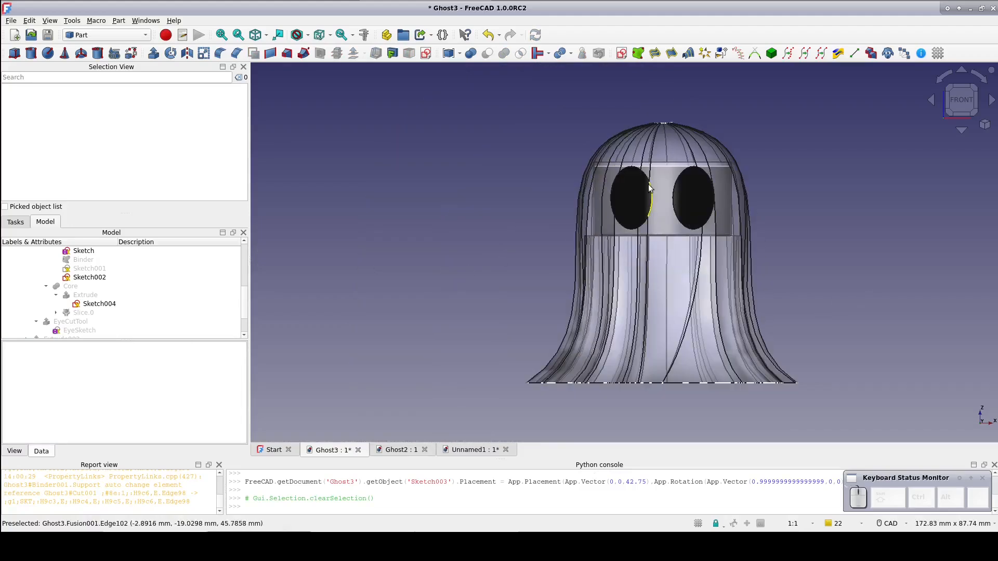
Export the black ring Extrude003 as a STEP file named Ghost-Eyeshade.step in the Ghost folder, keeping the default export options.
click(634, 196)
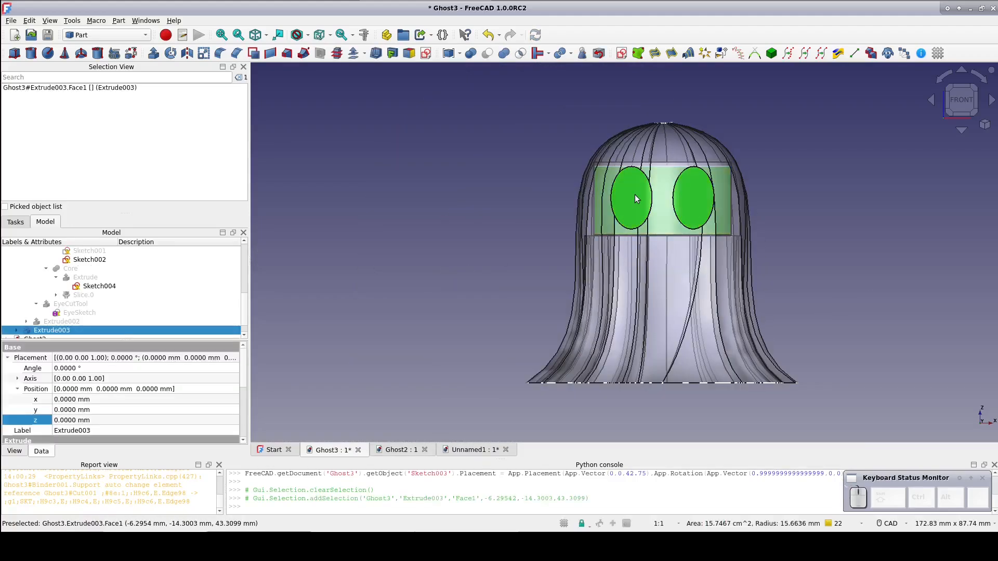
click(10, 20)
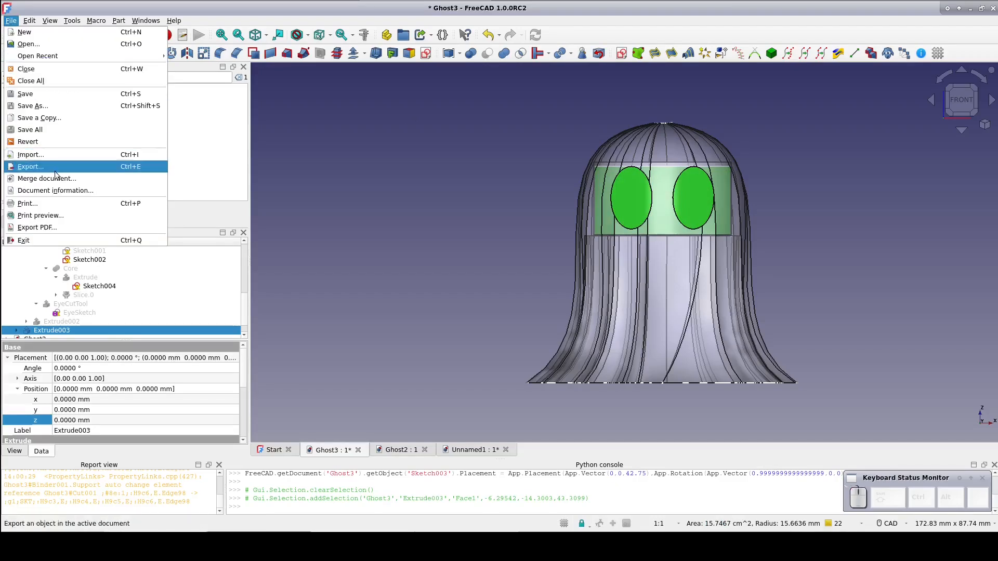
click(31, 167)
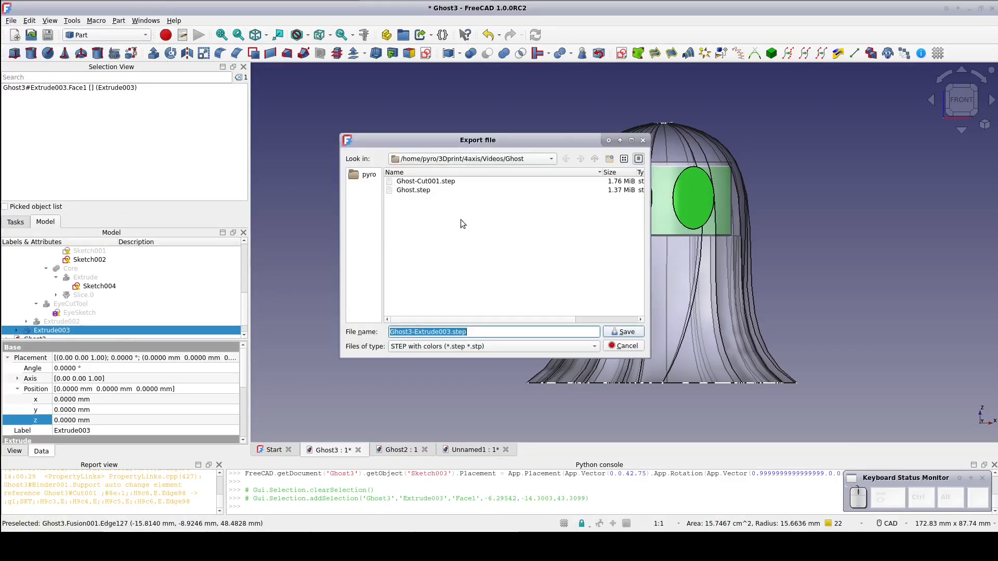
text(Ghost-Eyeshade.step)
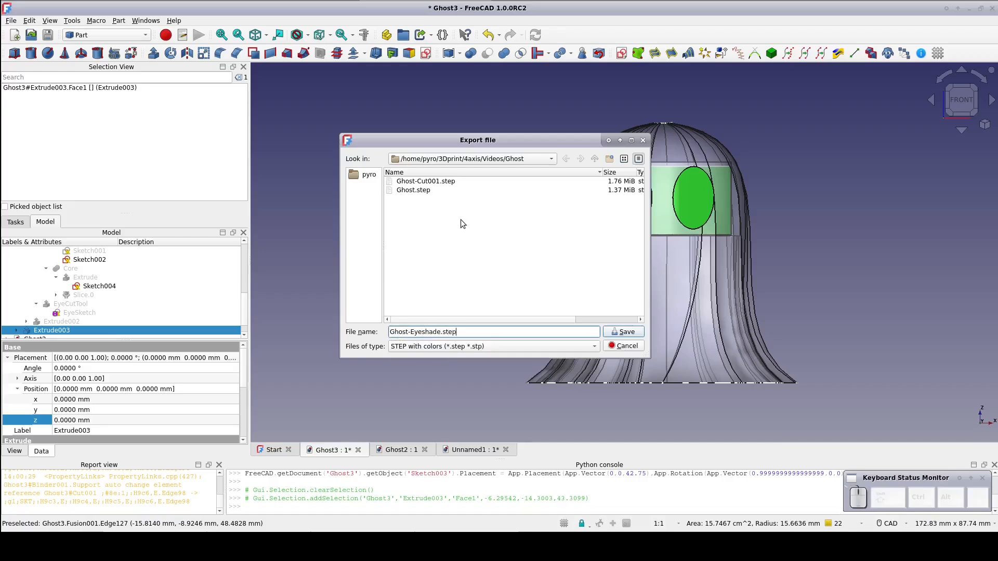
key(Return)
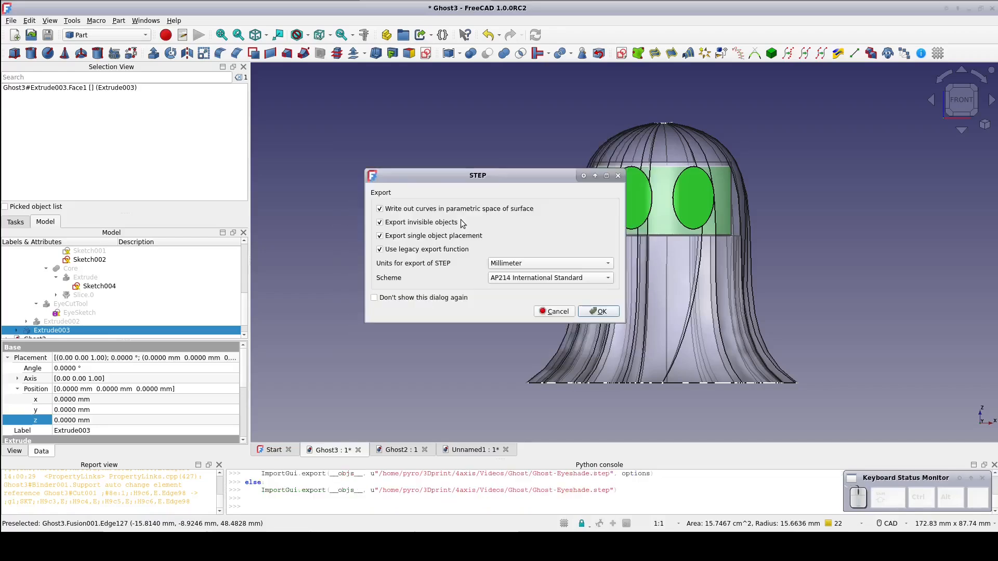
click(599, 308)
Export the ghost body Fusion001 as a STEP file named Ghost.step.
scroll(142, 316, up, 3)
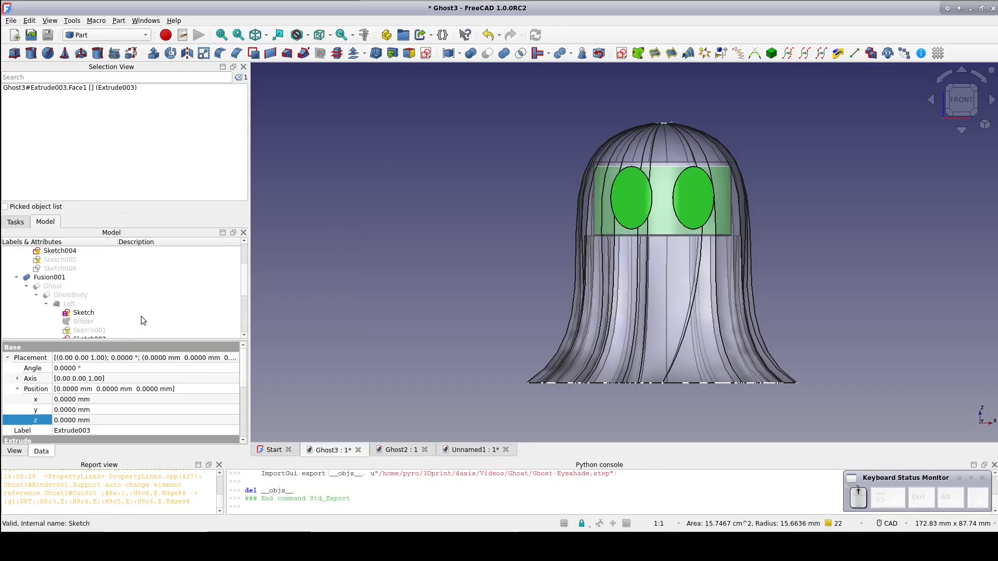
click(50, 277)
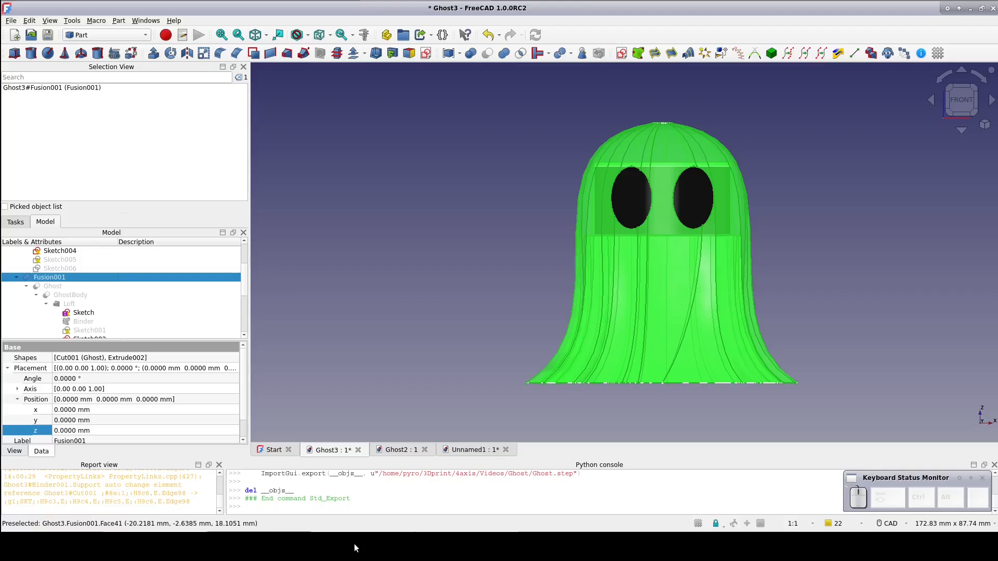
Switch to PrusaSlicer, import Ghost-Eyeshade.step and drop the ring onto the print bed.
click(354, 545)
scroll(370, 308, down, 3)
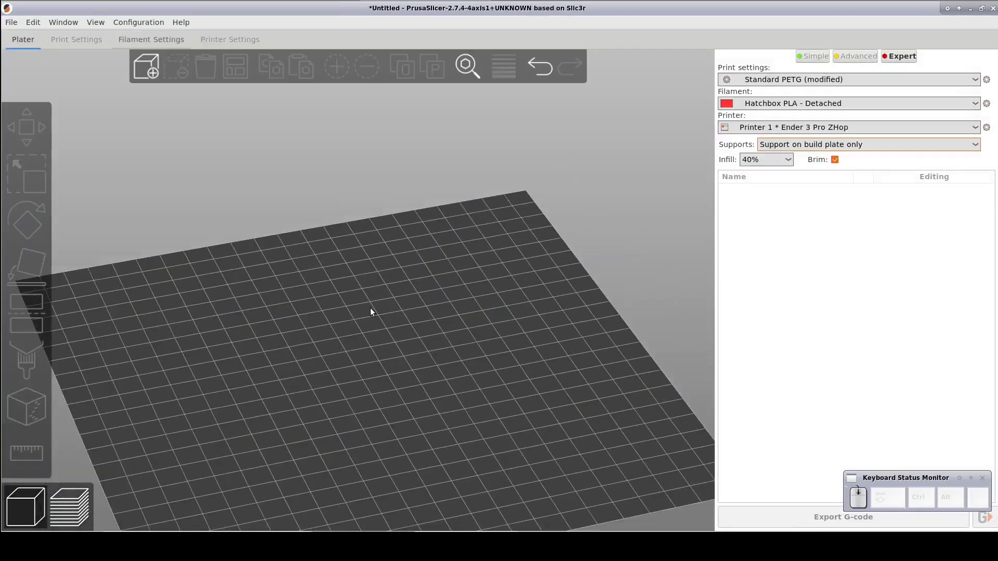
middle_drag(358, 353, 393, 275)
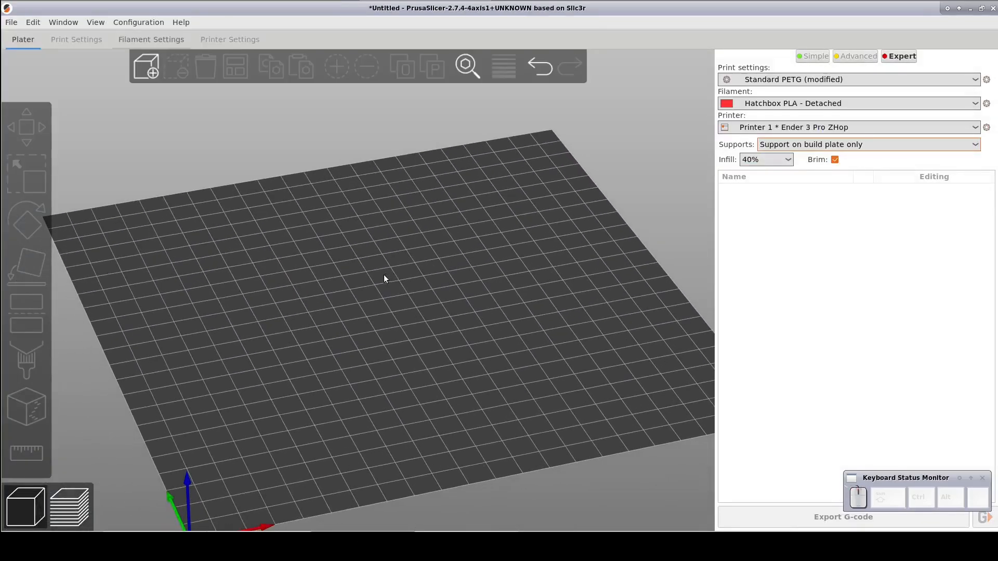
click(146, 66)
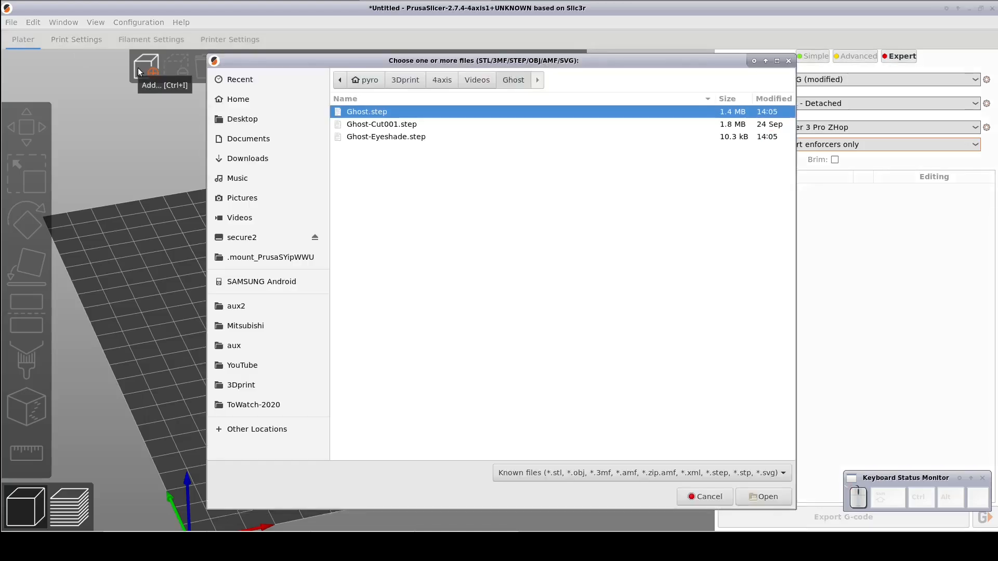
double_click(378, 136)
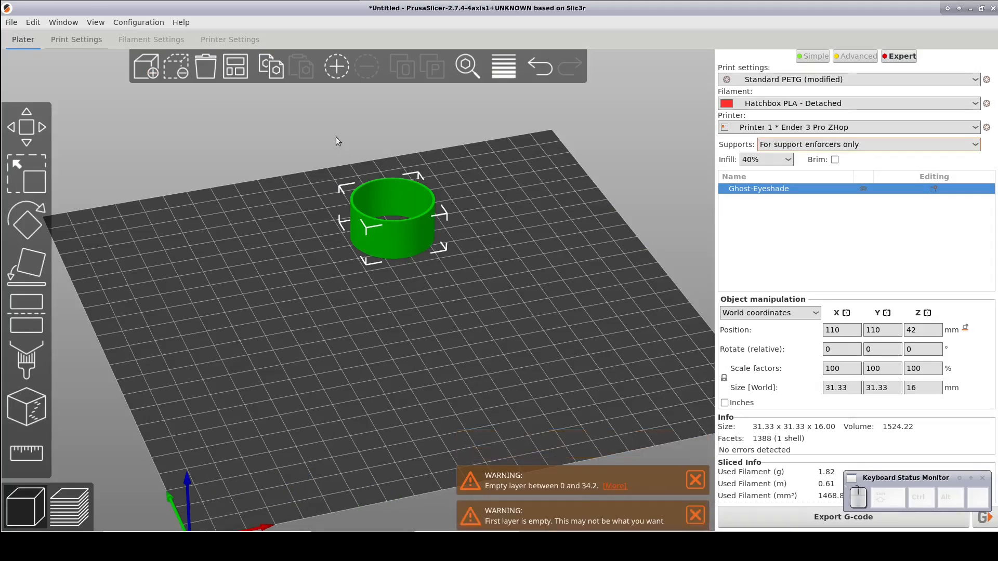
click(239, 64)
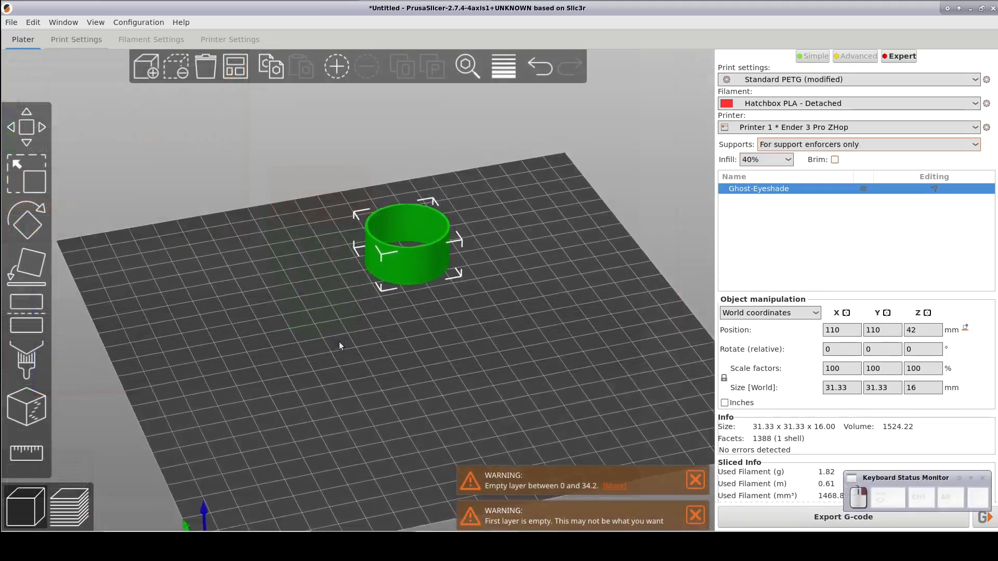
click(965, 327)
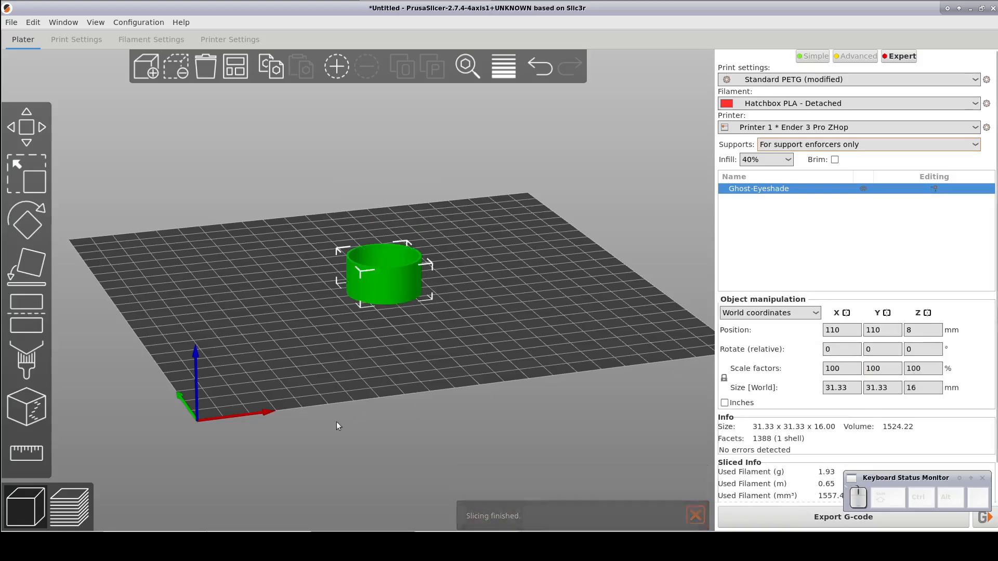
Preview the sliced ring and examine its toolpaths layer by layer over its height.
click(66, 511)
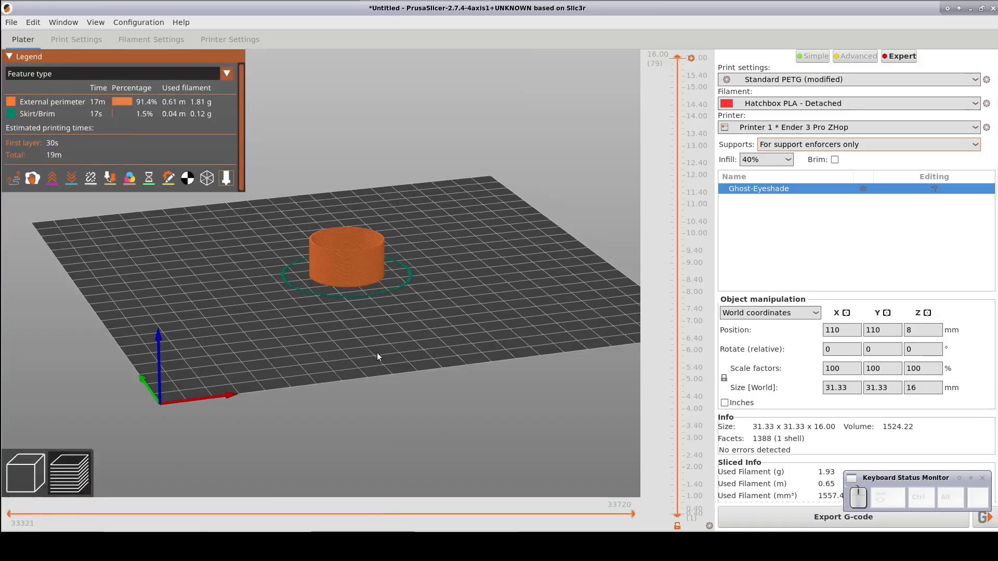
scroll(383, 367, up, 10)
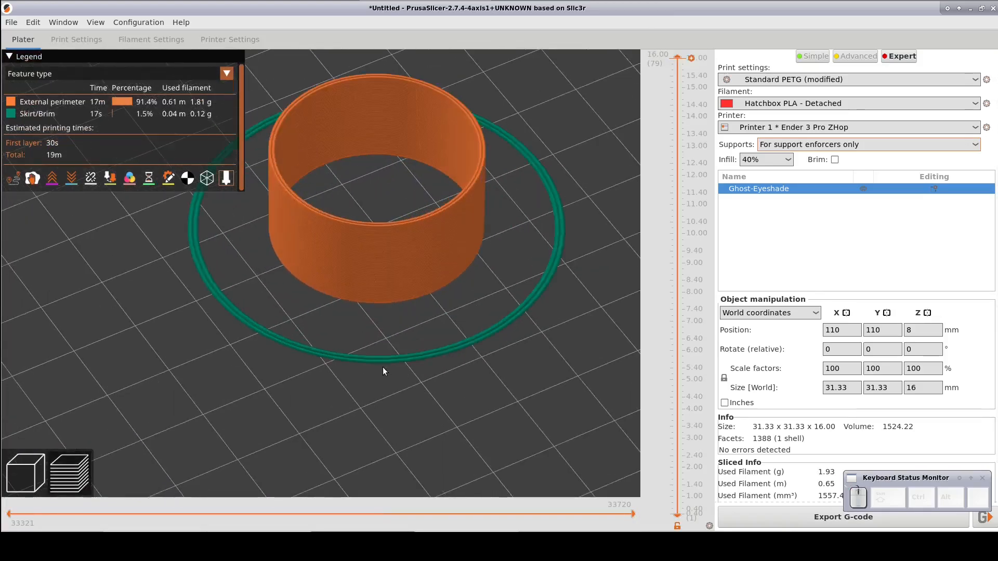
scroll(676, 229, down, 19)
scroll(676, 233, down, 20)
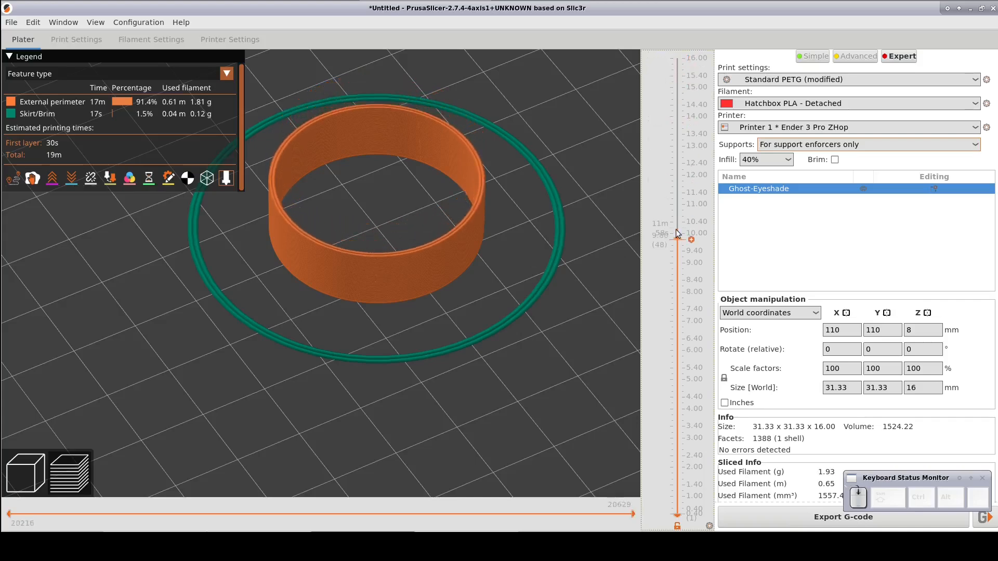
scroll(675, 233, up, 20)
scroll(677, 233, up, 20)
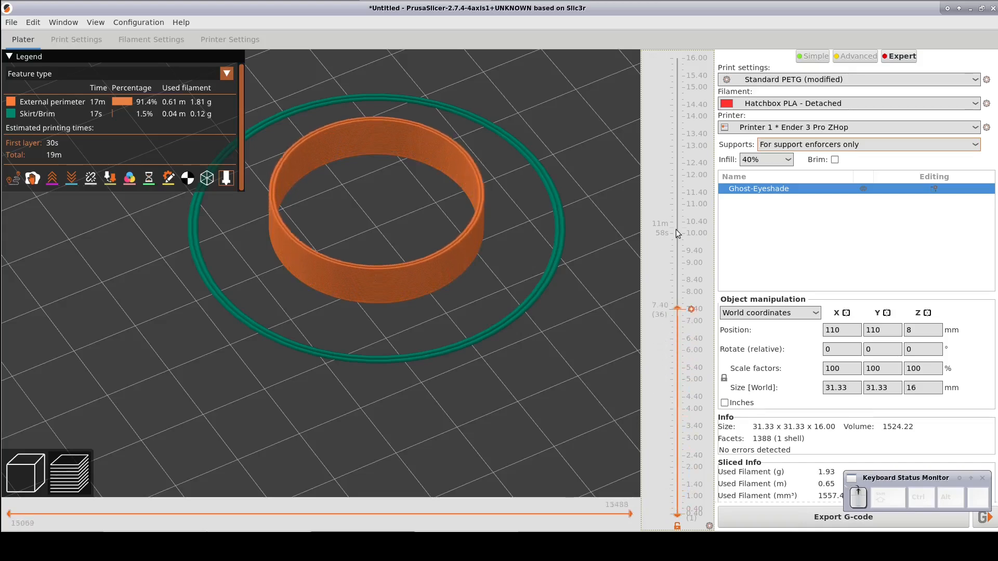
scroll(677, 233, up, 3)
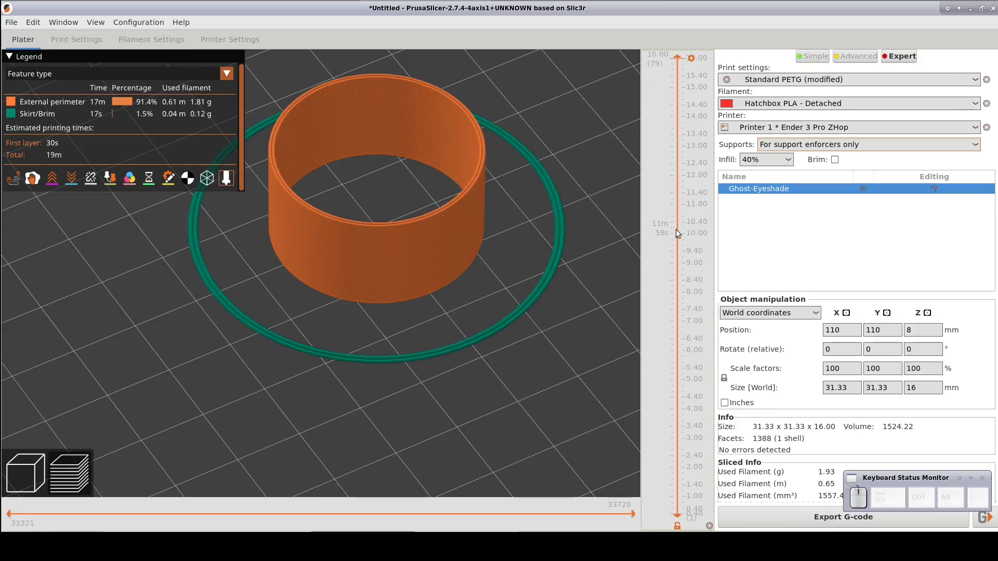
Remove the ring from the plate and import Ghost.step in its place.
click(30, 477)
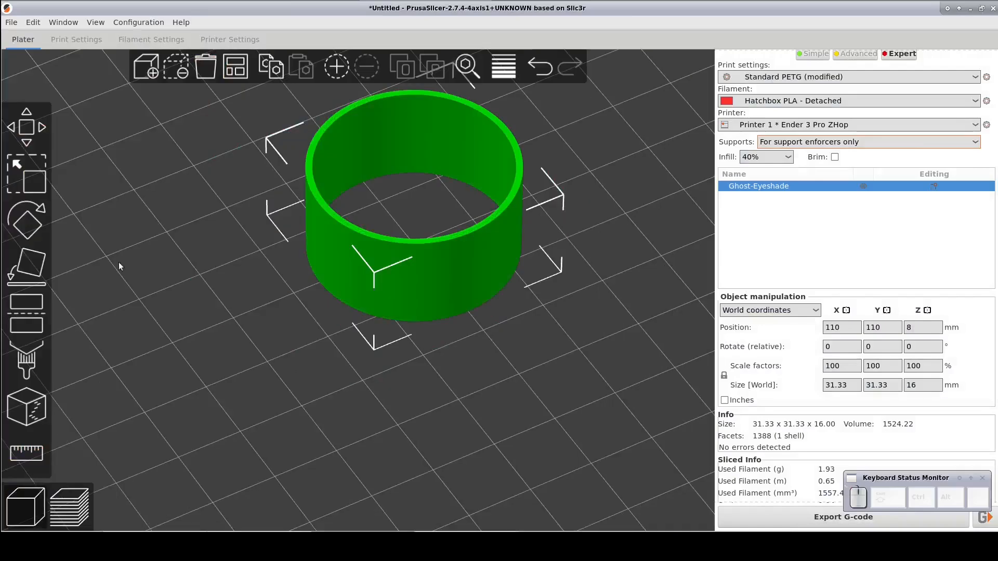
click(207, 68)
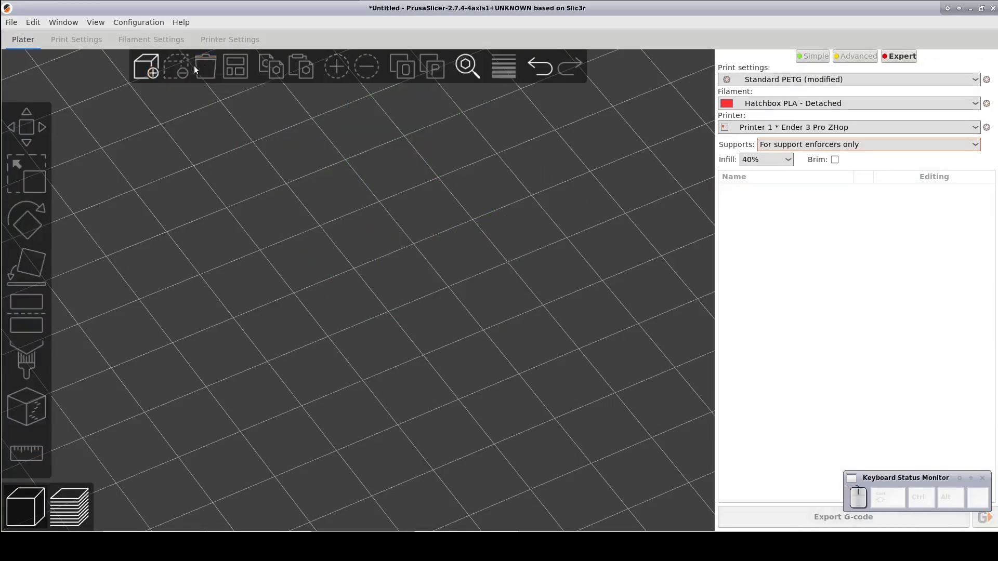
click(145, 64)
click(376, 113)
double_click(376, 113)
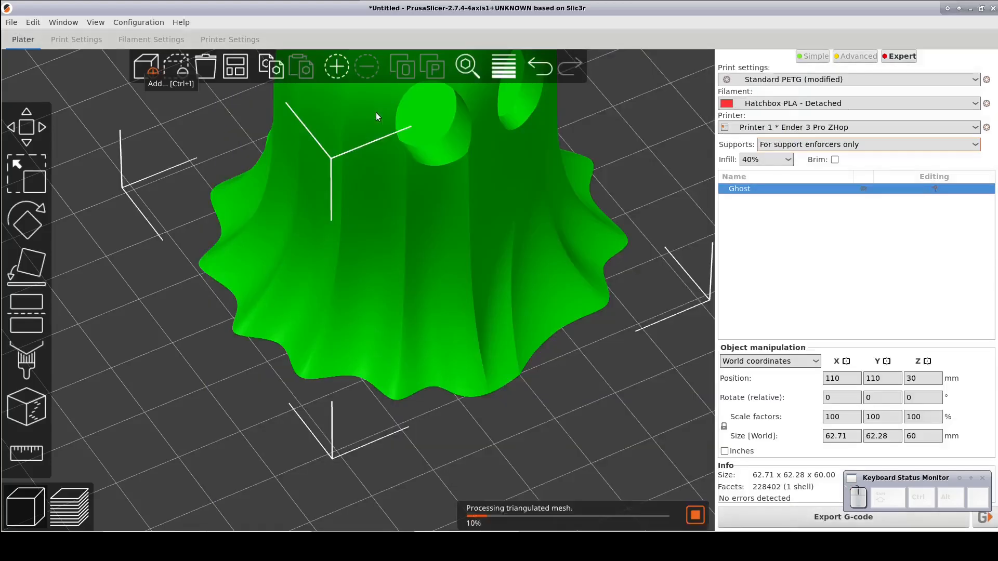
scroll(472, 197, down, 7)
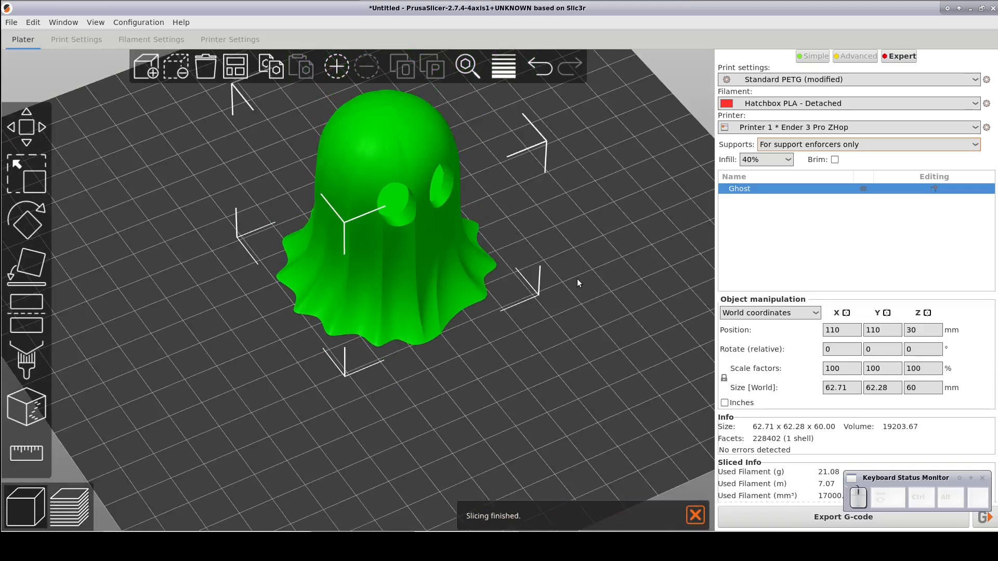
Set the filament preset to New PETG Steel Nozzle HOT.
click(135, 35)
click(141, 61)
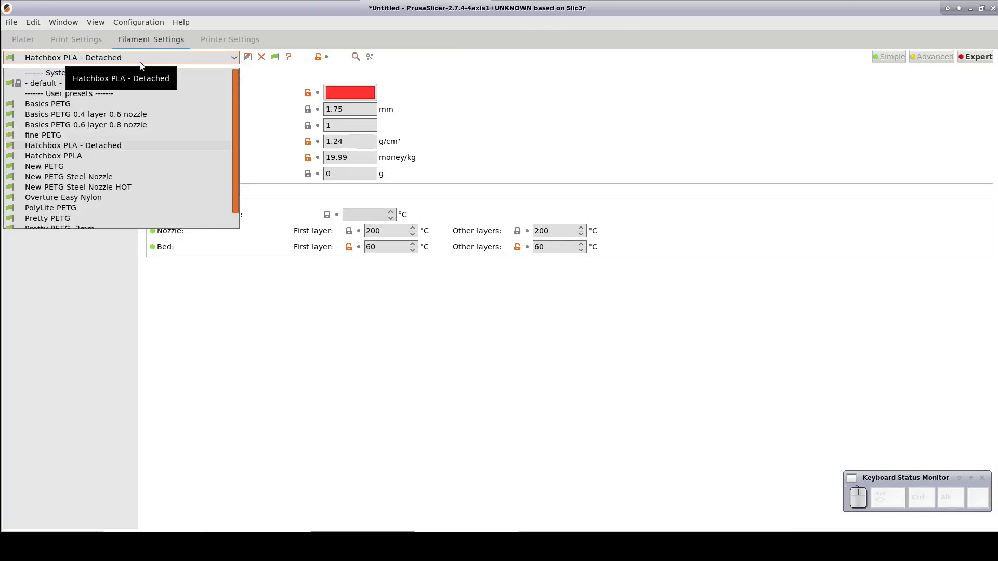
click(110, 207)
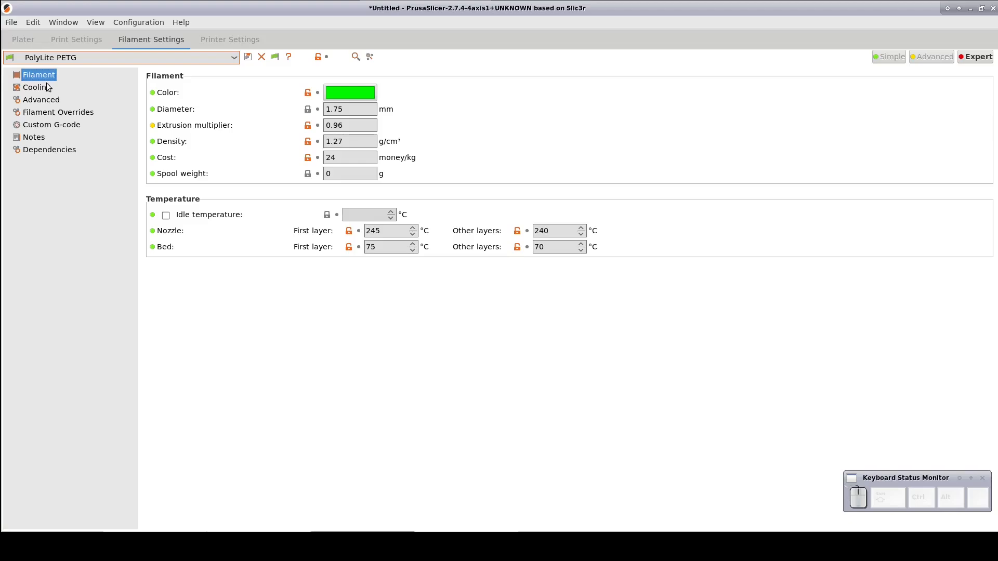
click(53, 59)
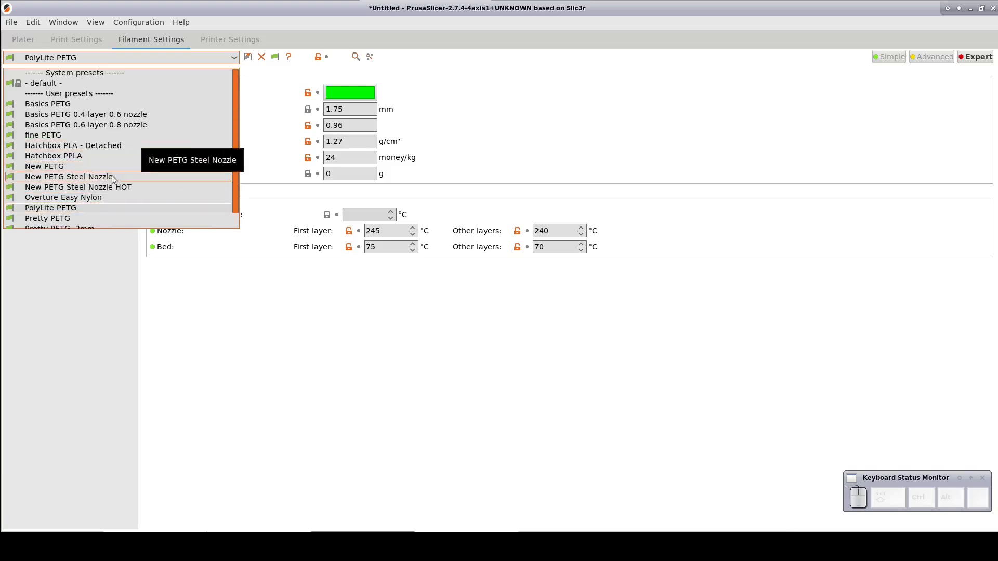
click(105, 186)
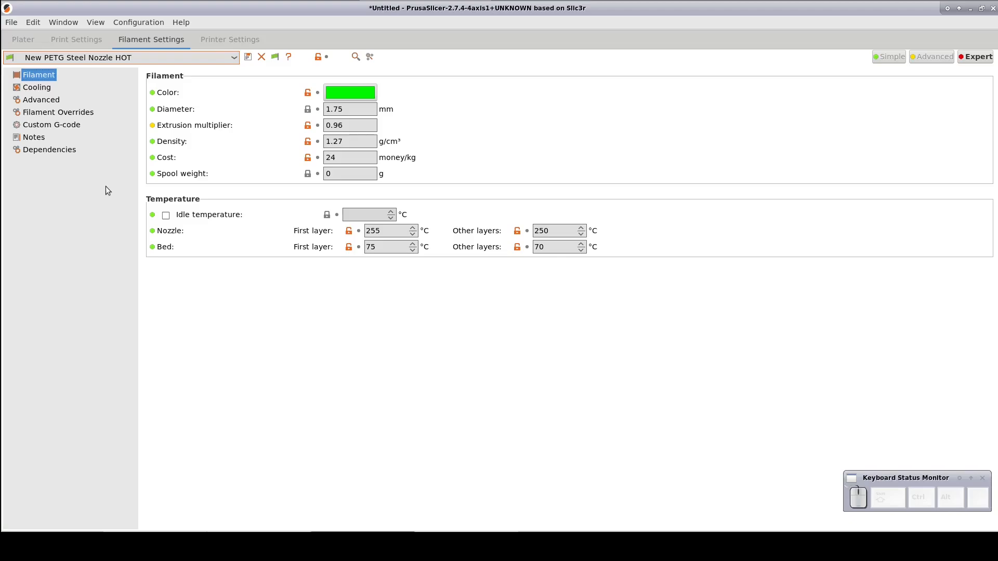
Enable auto-generated supports in the print settings and check the skirt and brim settings.
click(73, 39)
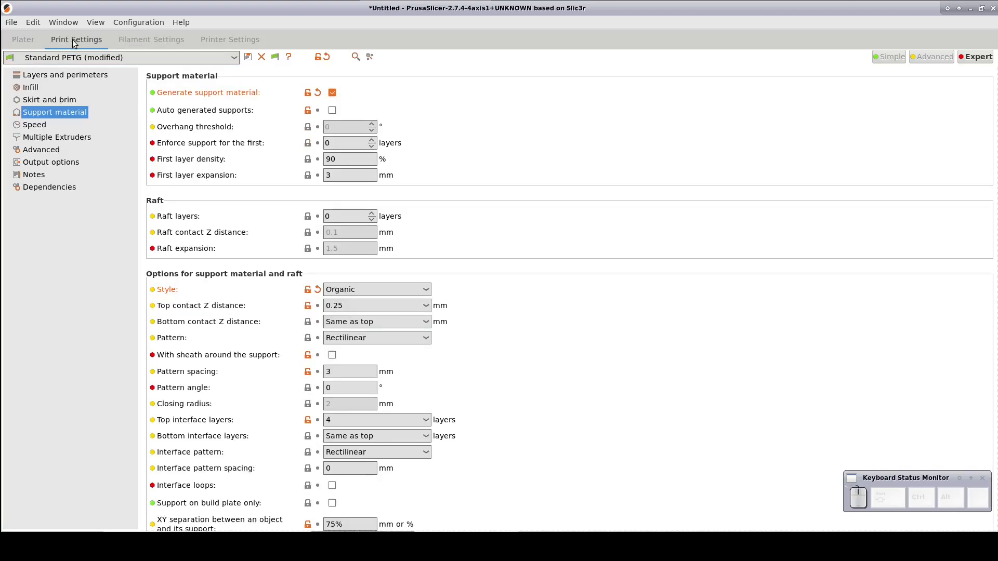
click(332, 111)
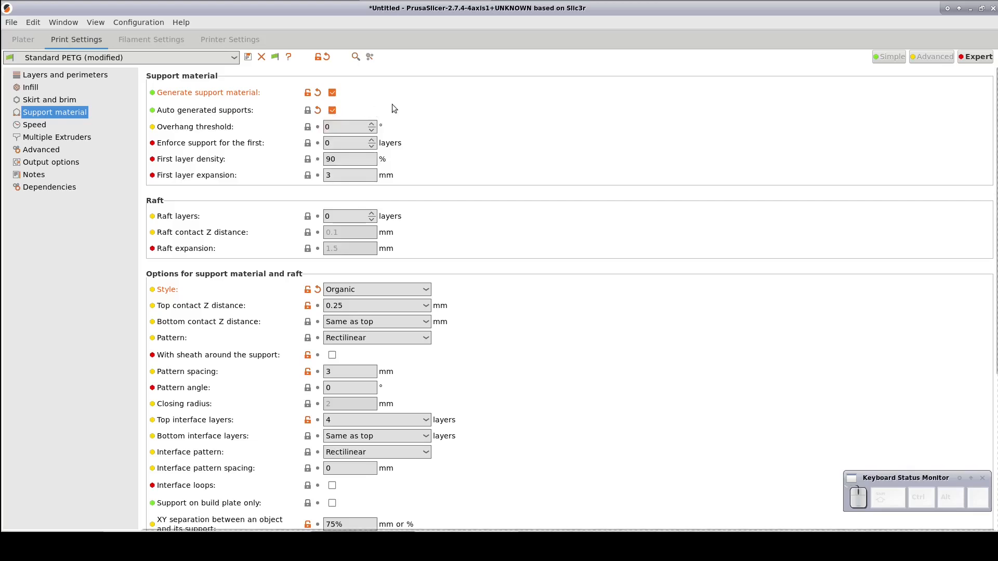
click(73, 100)
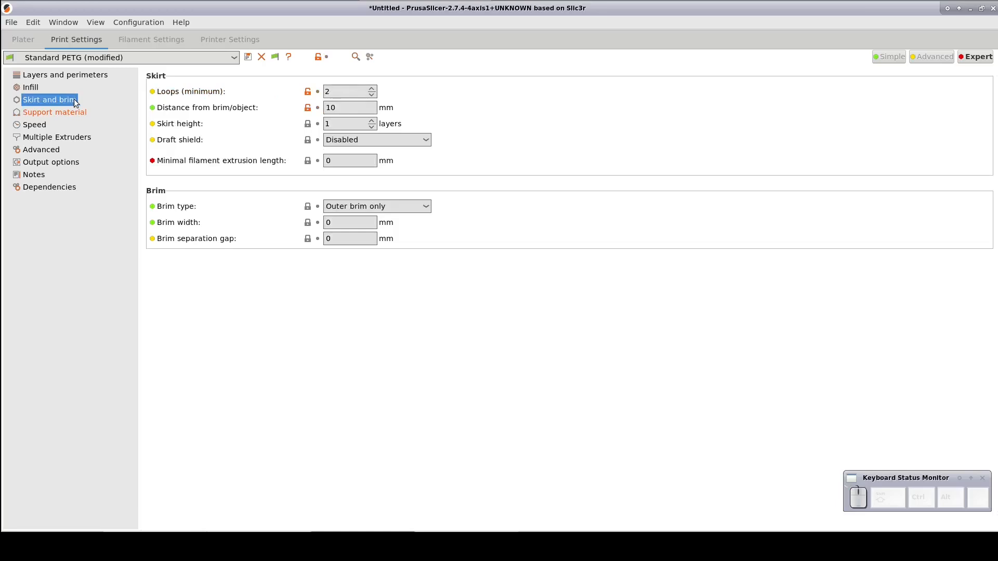
Preview the sliced ghost with its organic supports and enable the brim.
click(27, 40)
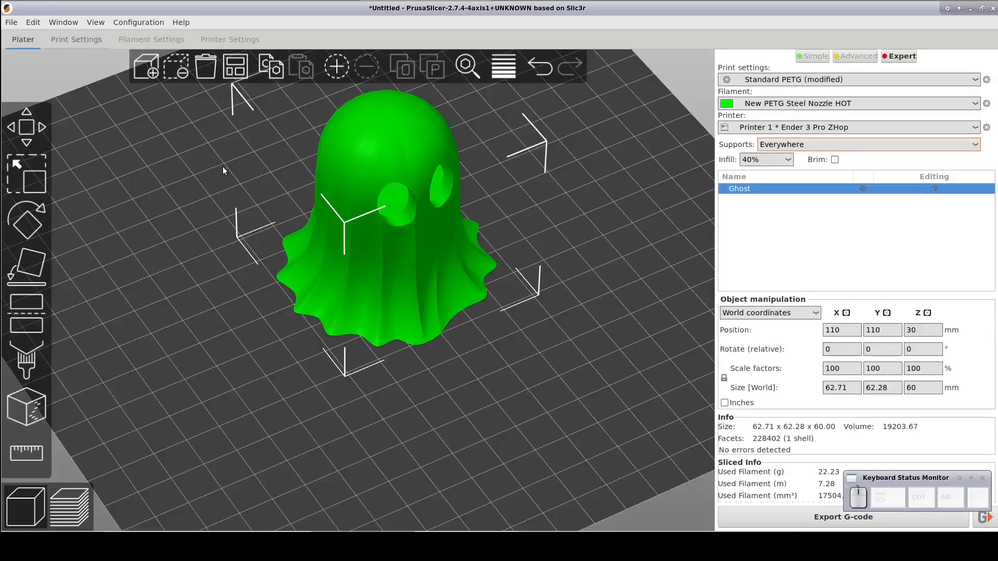
click(70, 507)
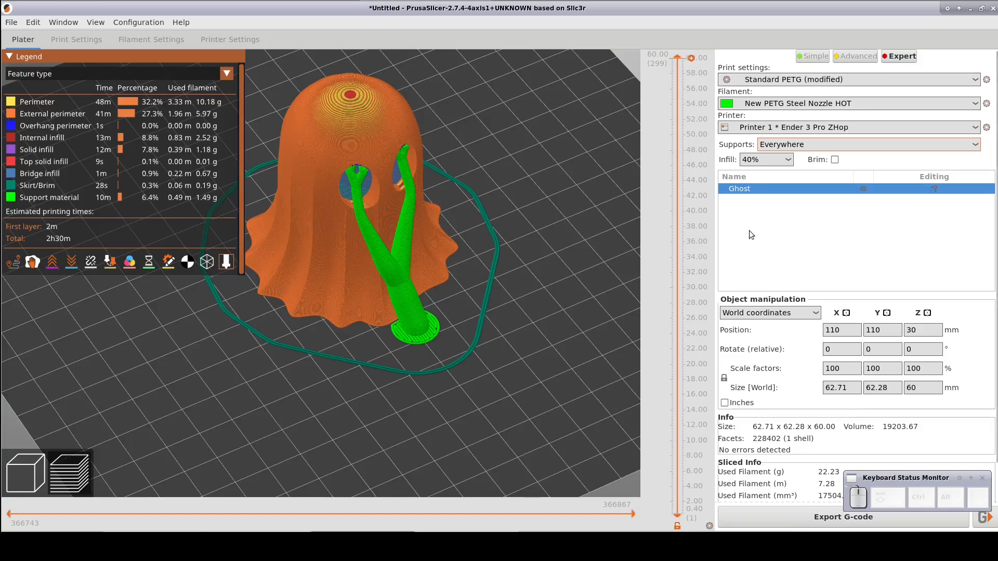
click(835, 159)
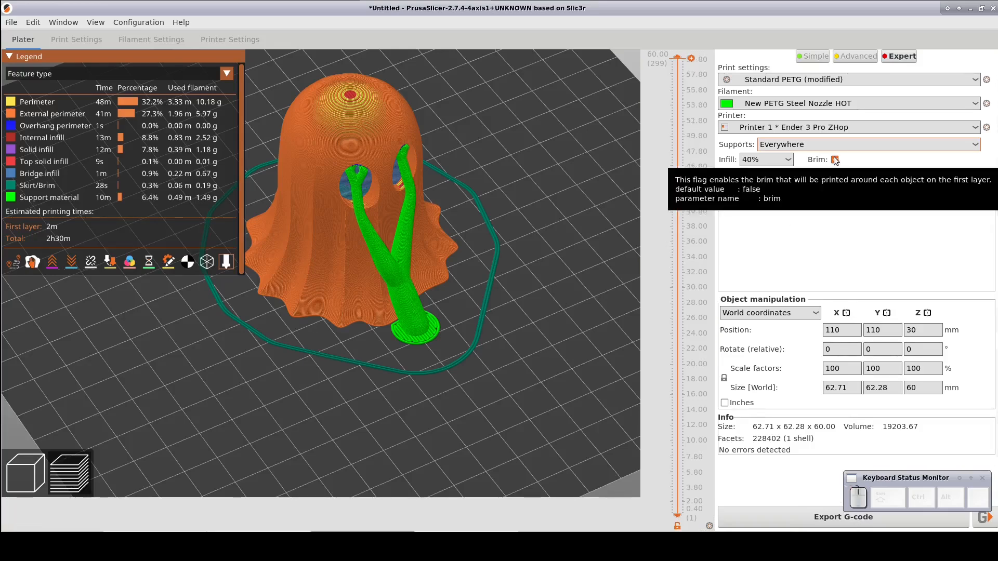